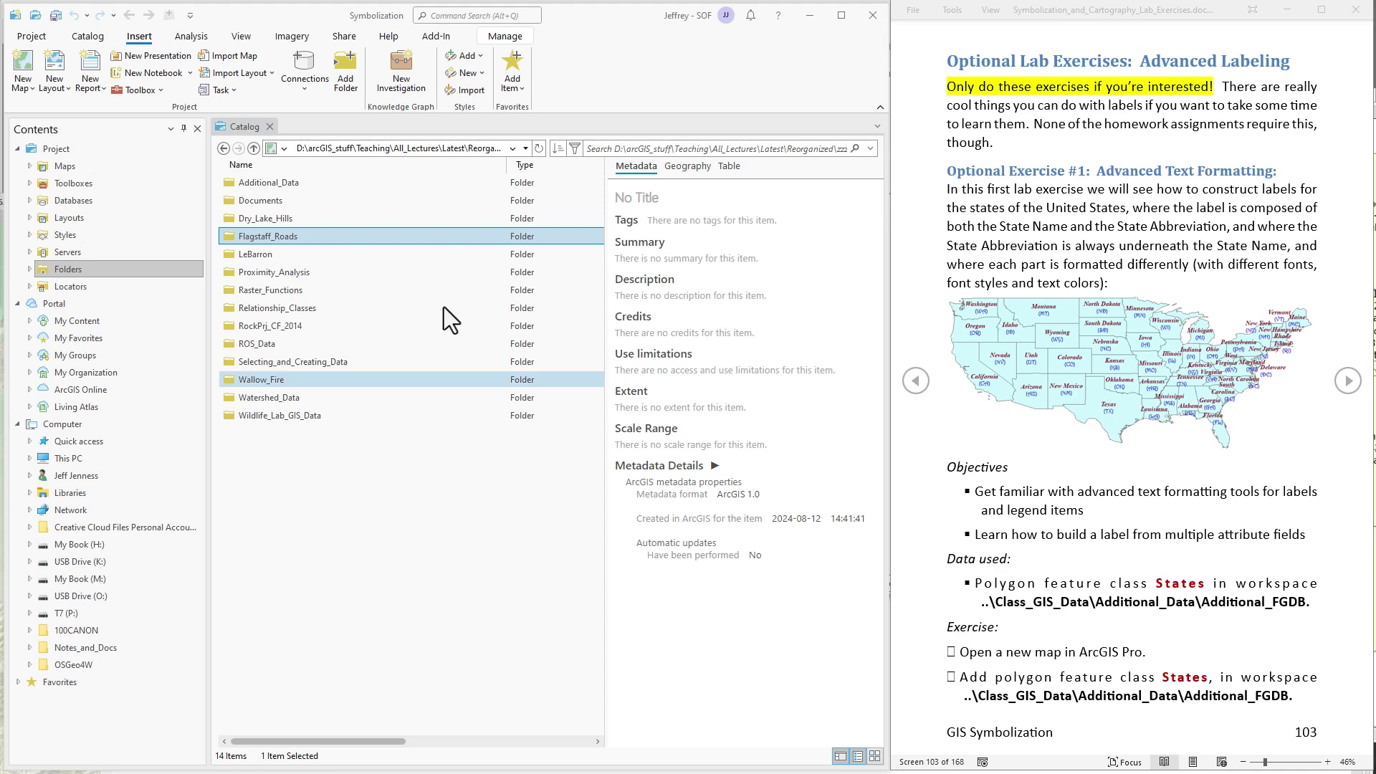
# - Open the Additional_Data folder and its Additional_FGDB.gdb geodatabase in the Catalog
pyautogui.click(282, 182)
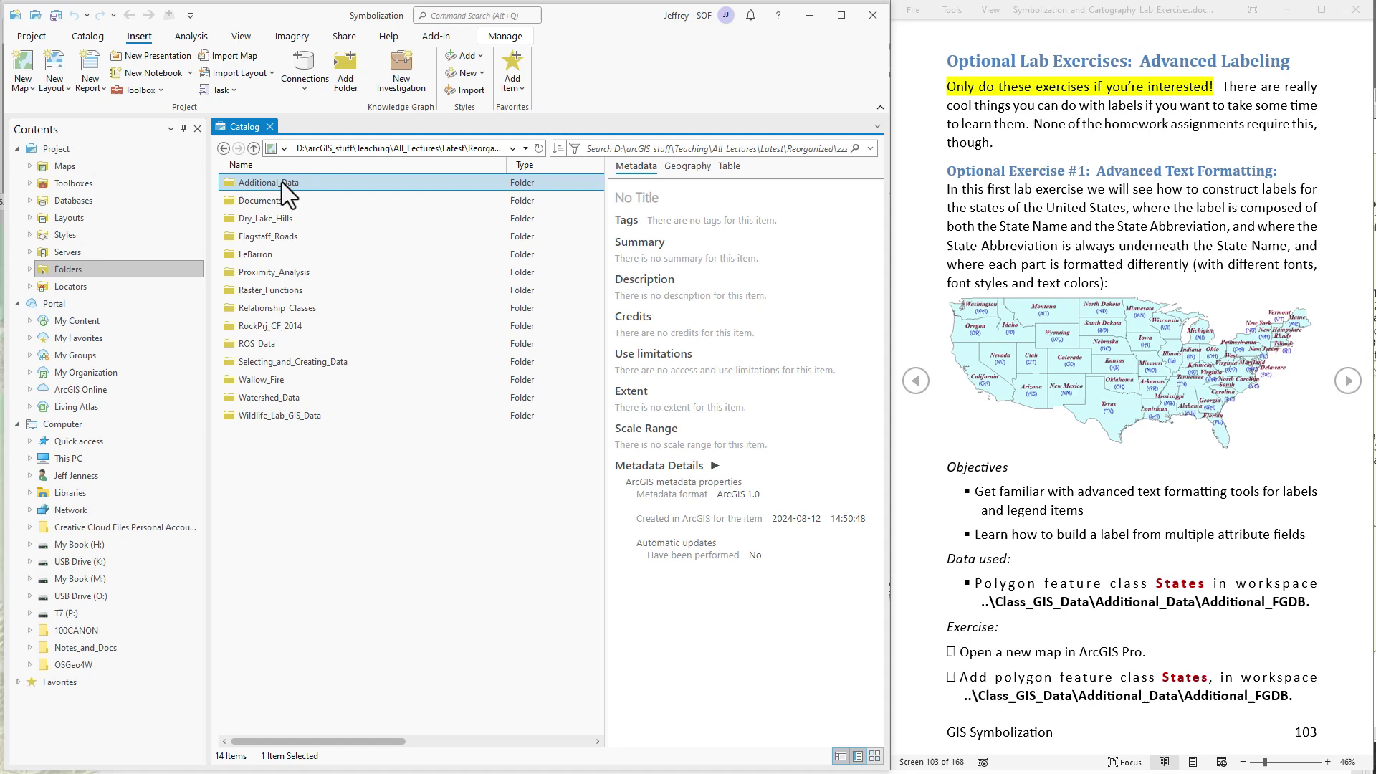
pyautogui.doubleClick(324, 184)
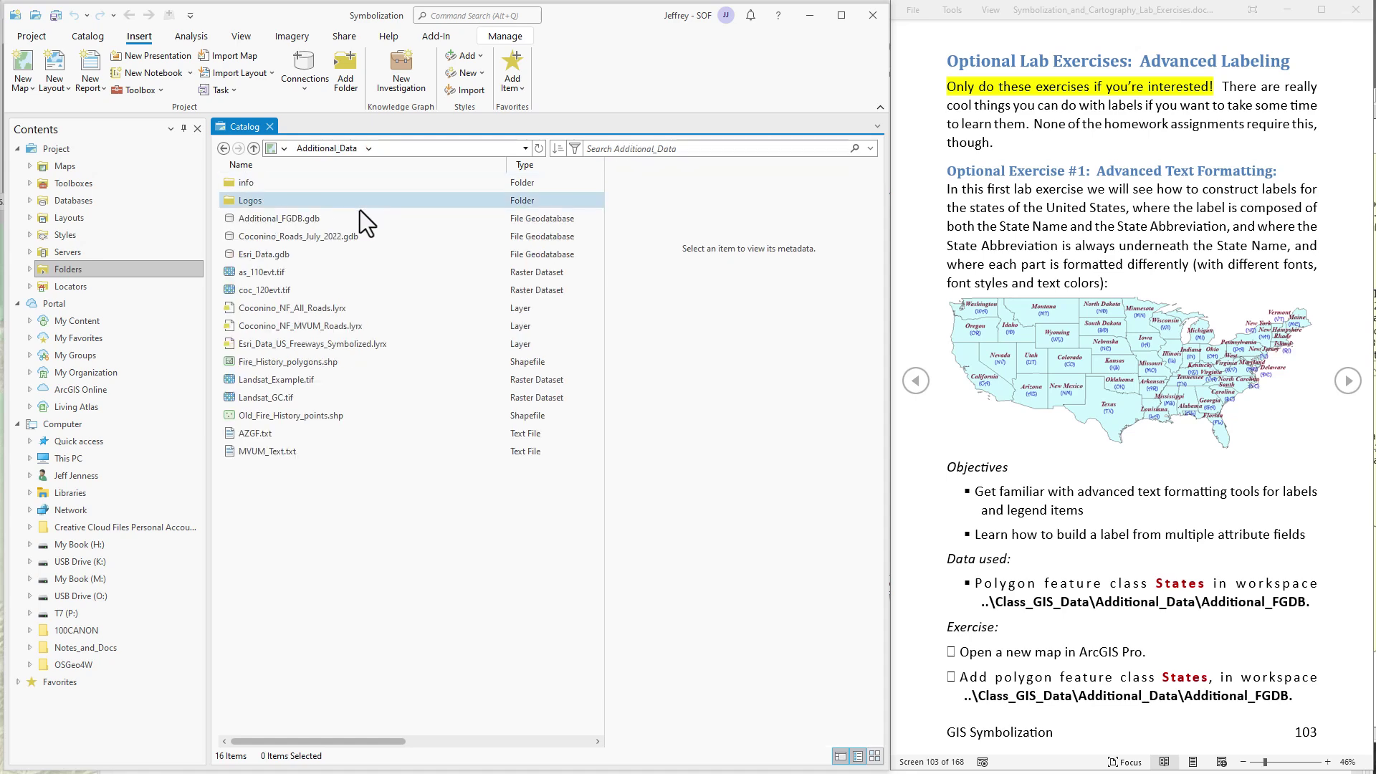
pyautogui.click(321, 218)
pyautogui.doubleClick(348, 222)
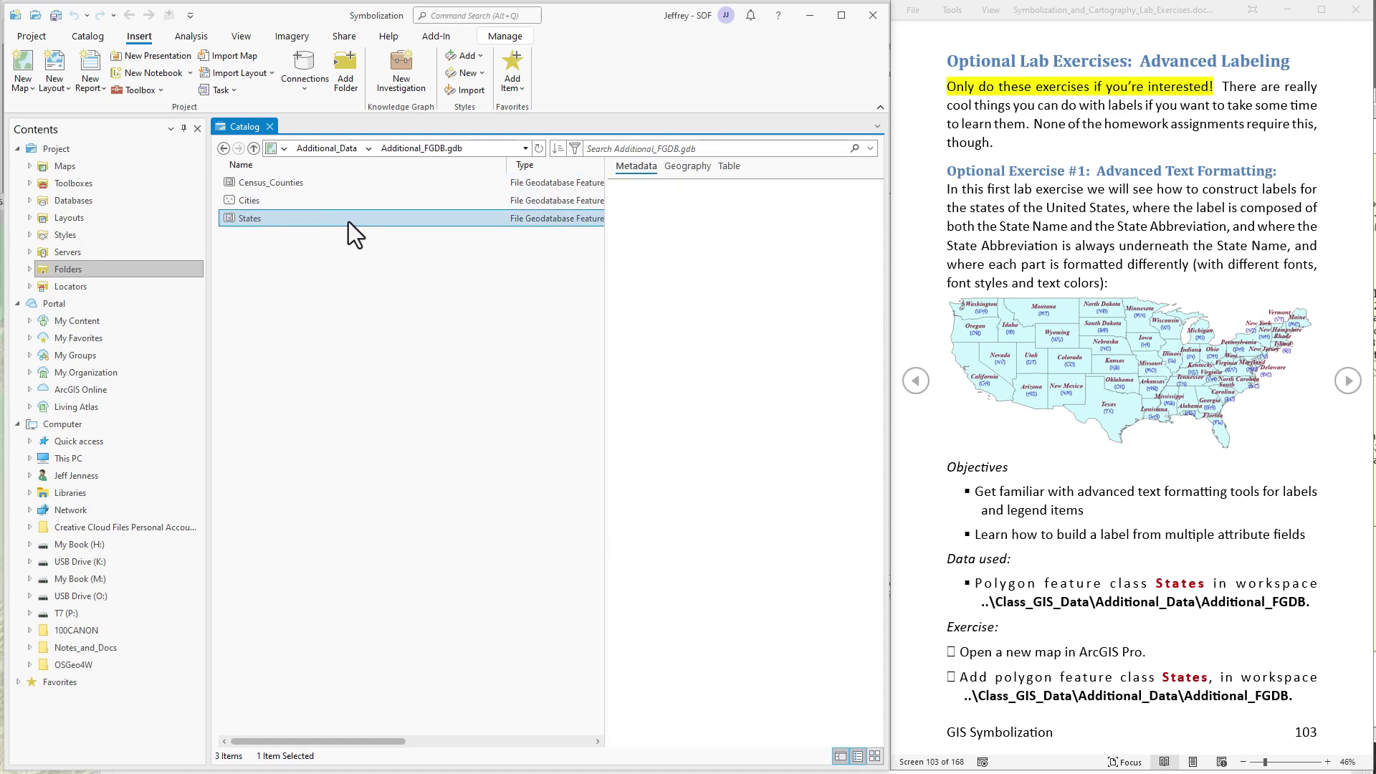
# - Add the States feature class to a new map, Map16, and zoom to the lower 48
pyautogui.rightClick(252, 217)
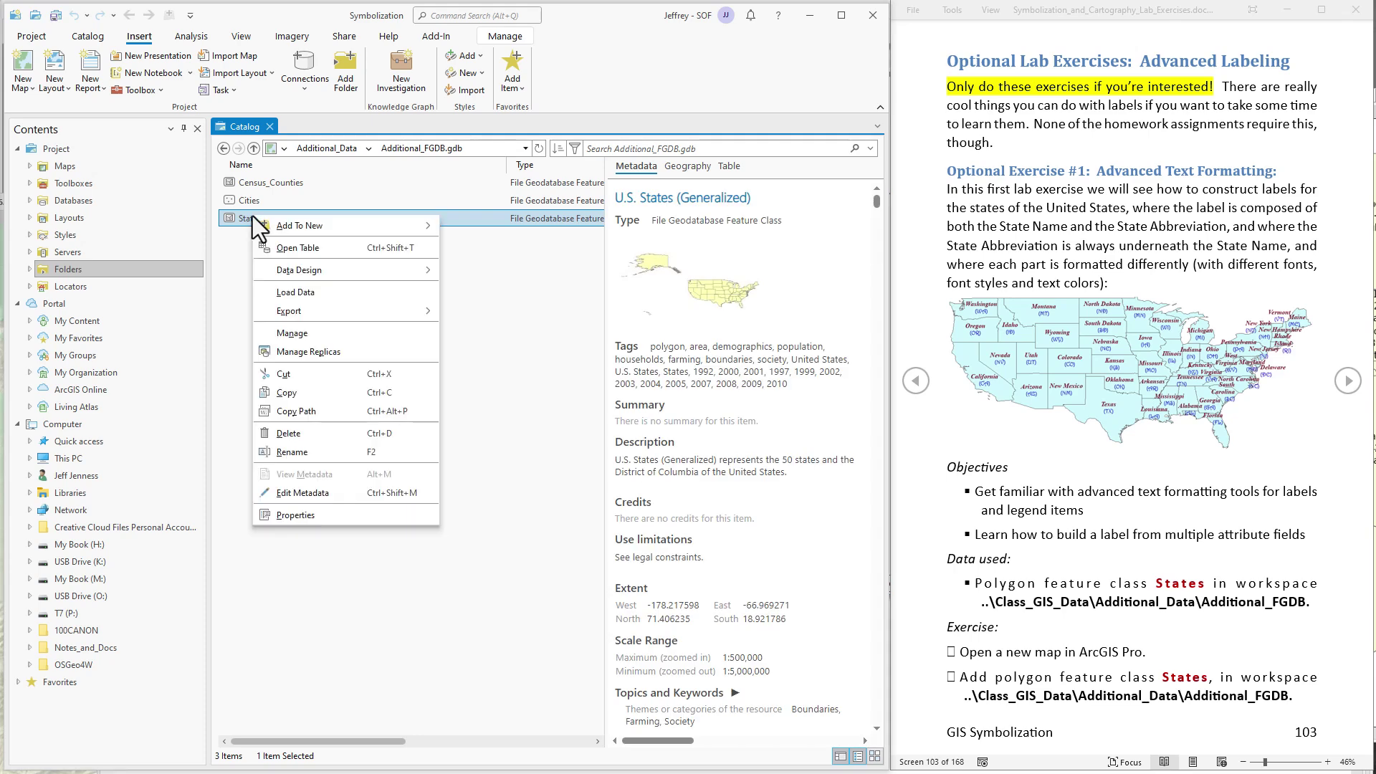
pyautogui.moveTo(301, 227)
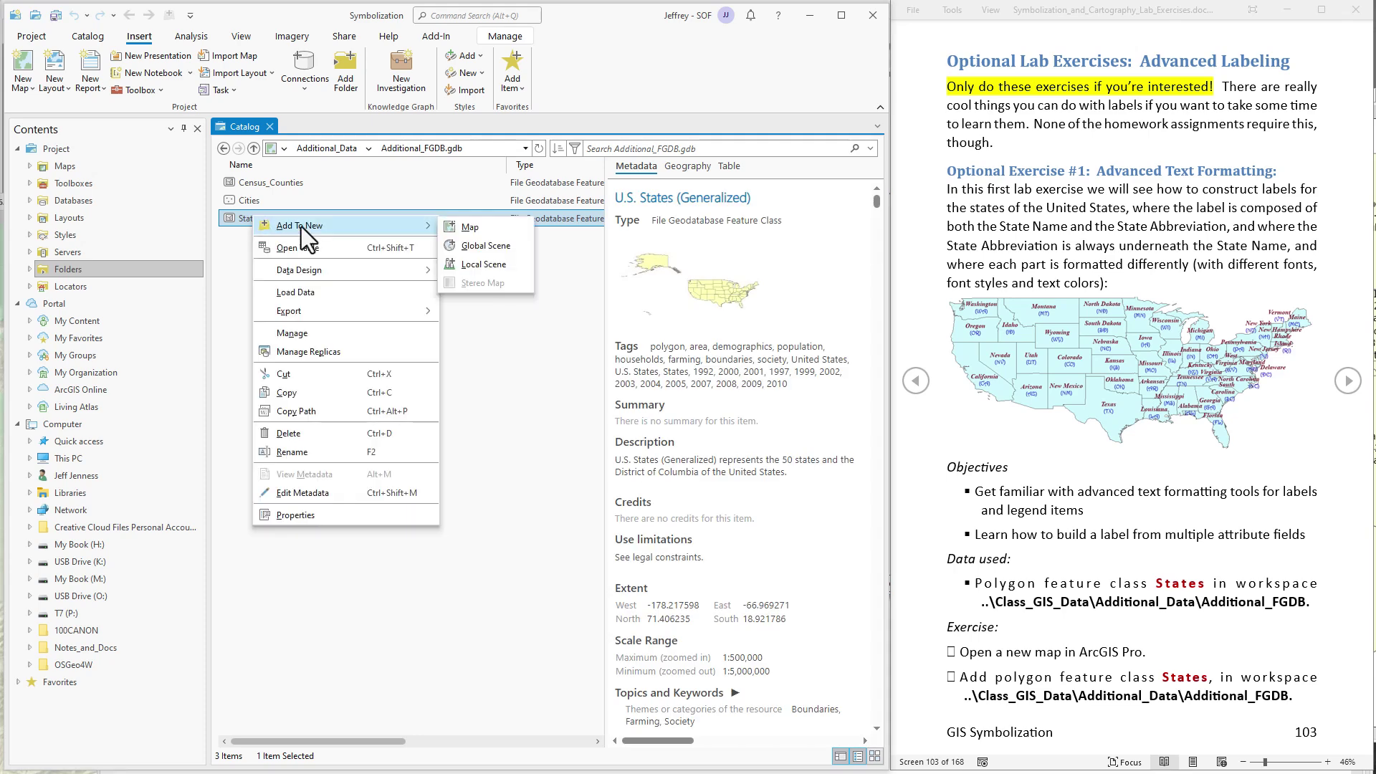
pyautogui.click(480, 227)
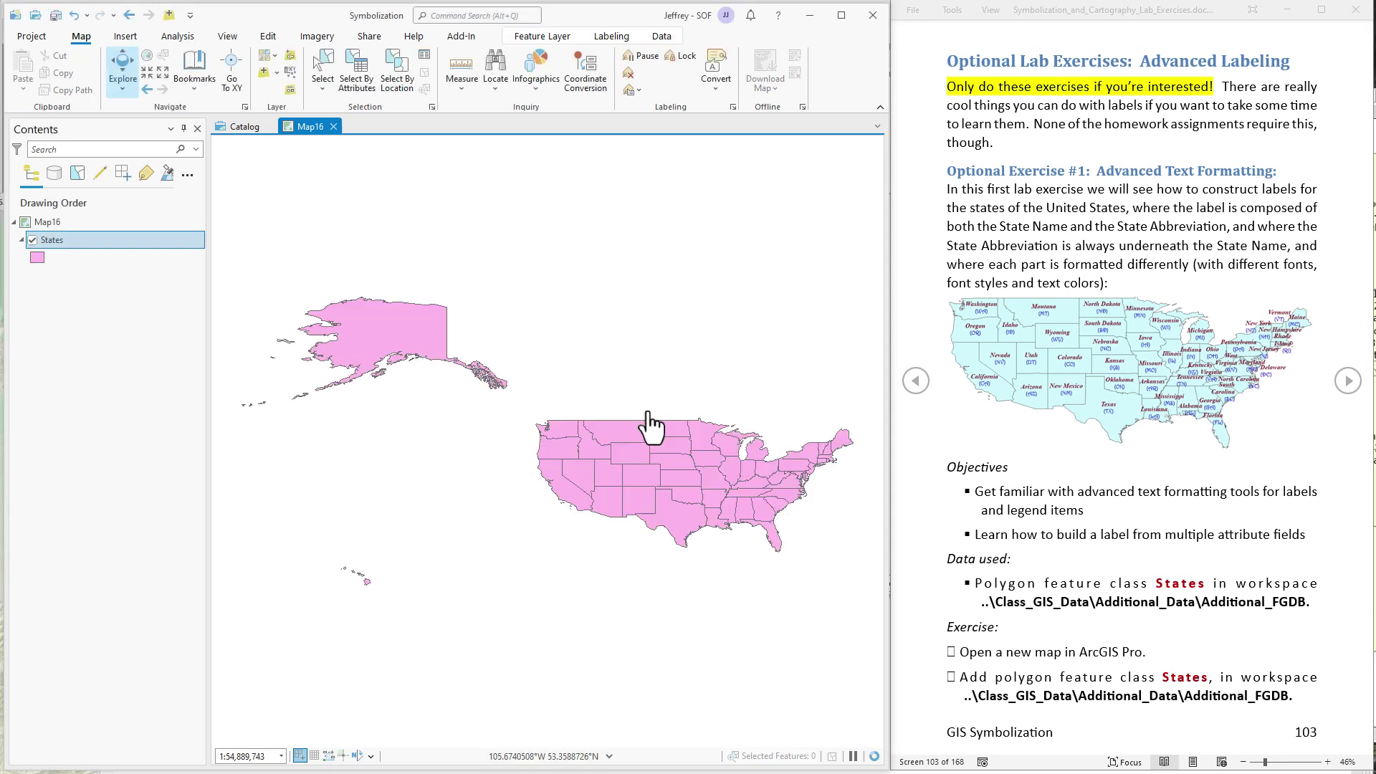
pyautogui.moveTo(674, 466); pyautogui.dragTo(553, 461)
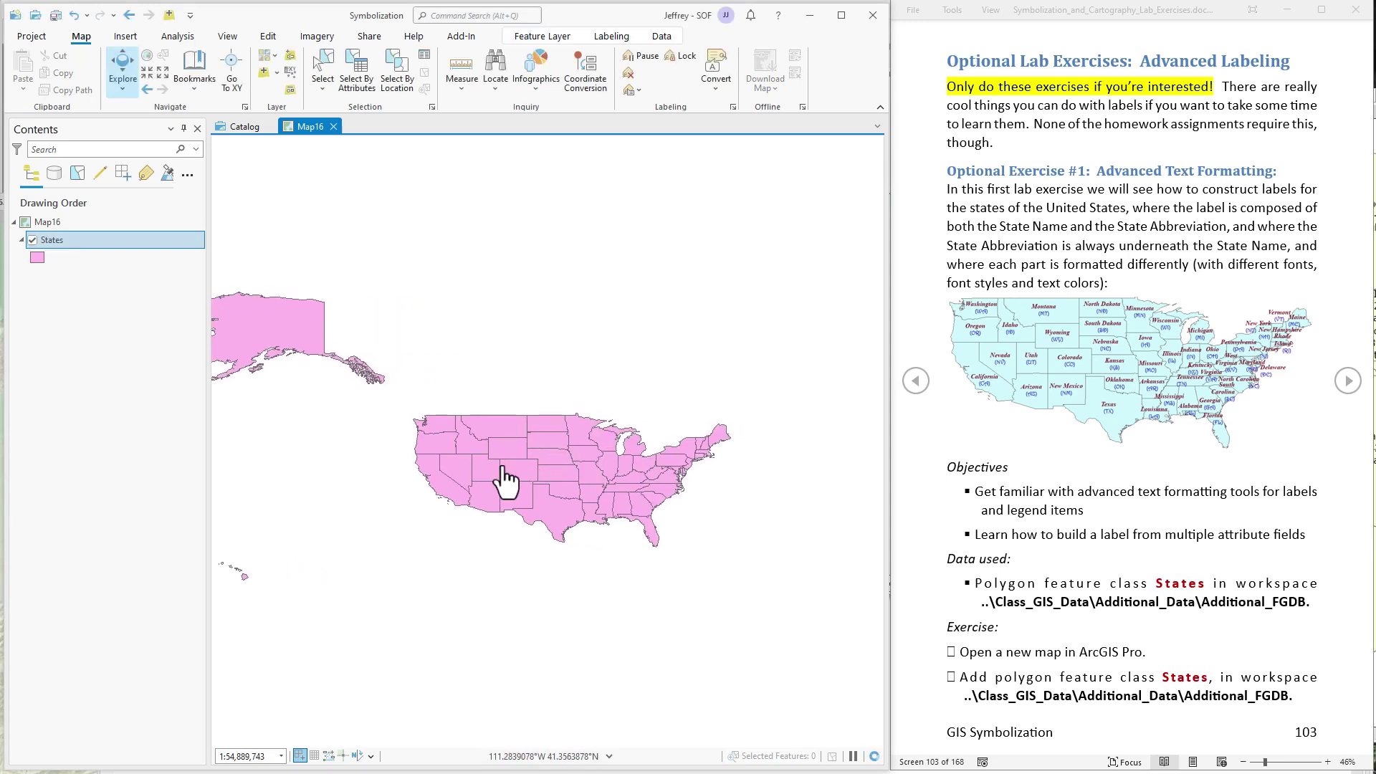
pyautogui.scroll(2, 506, 479)
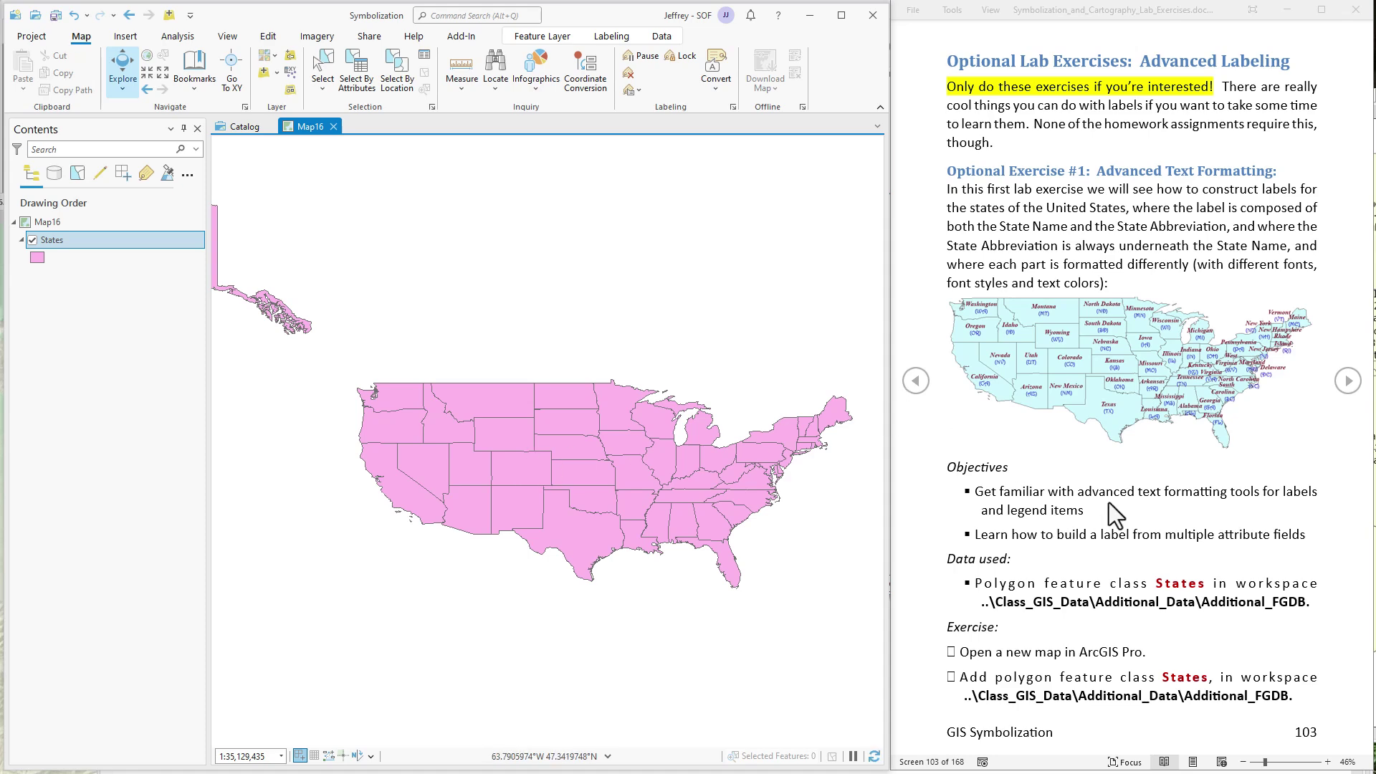
pyautogui.click(1347, 380)
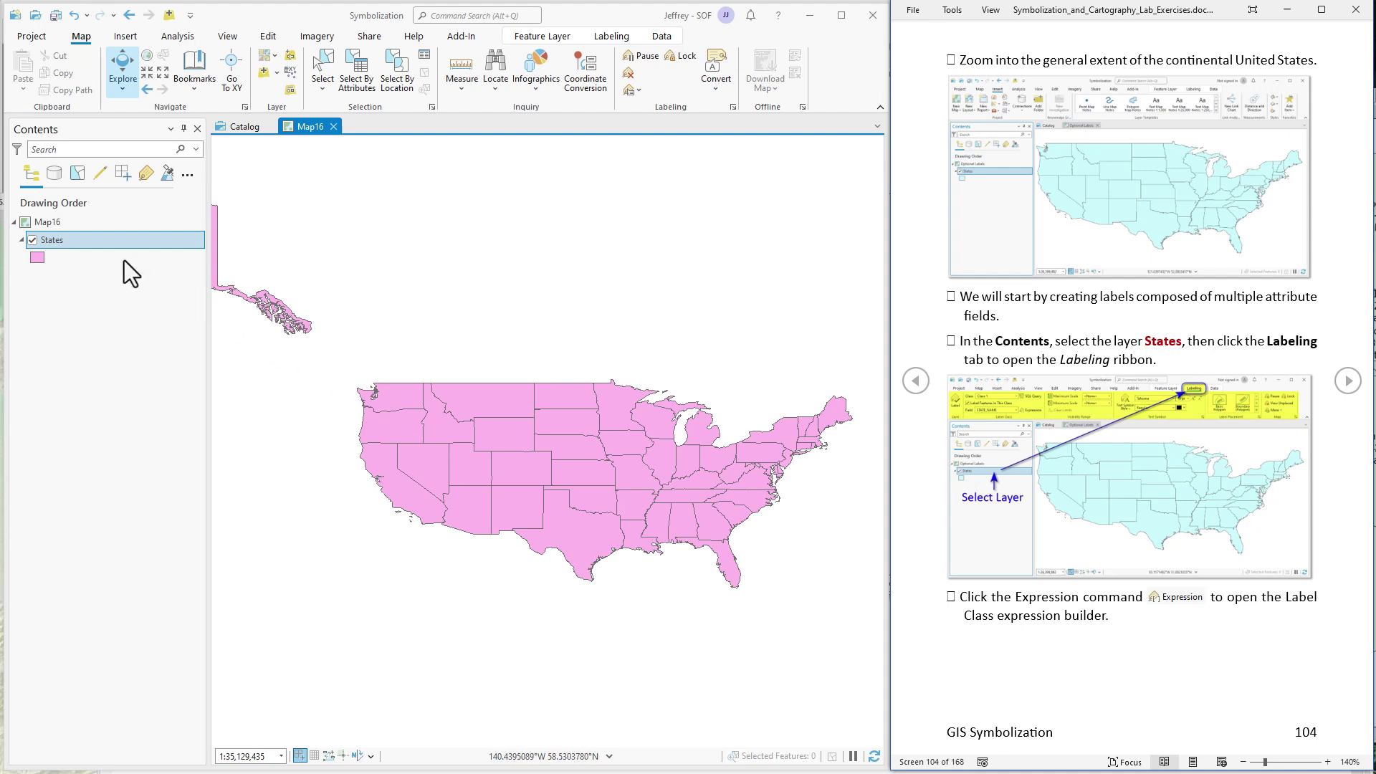
# - Select the States layer and bring up its labeling settings, labeling by STATE_NAME
pyautogui.click(97, 239)
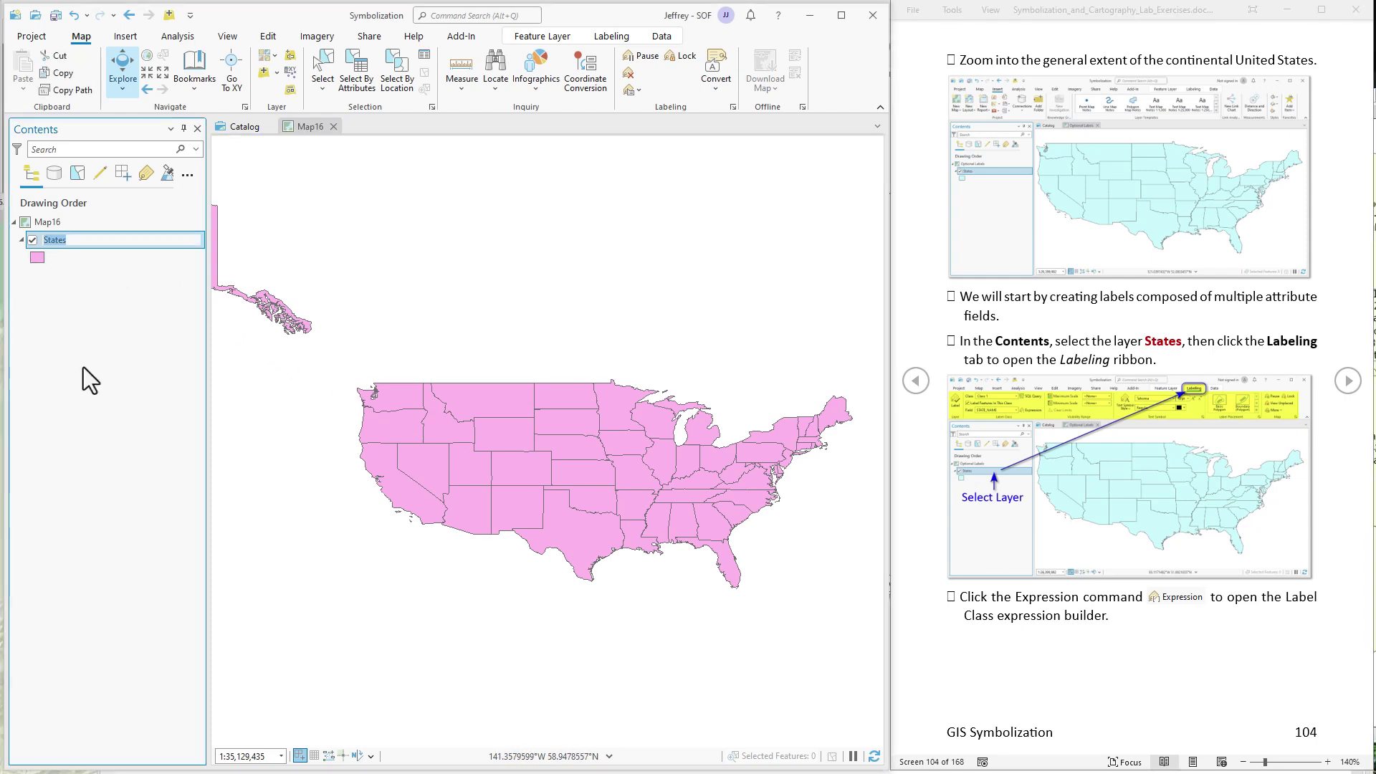
pyautogui.click(611, 35)
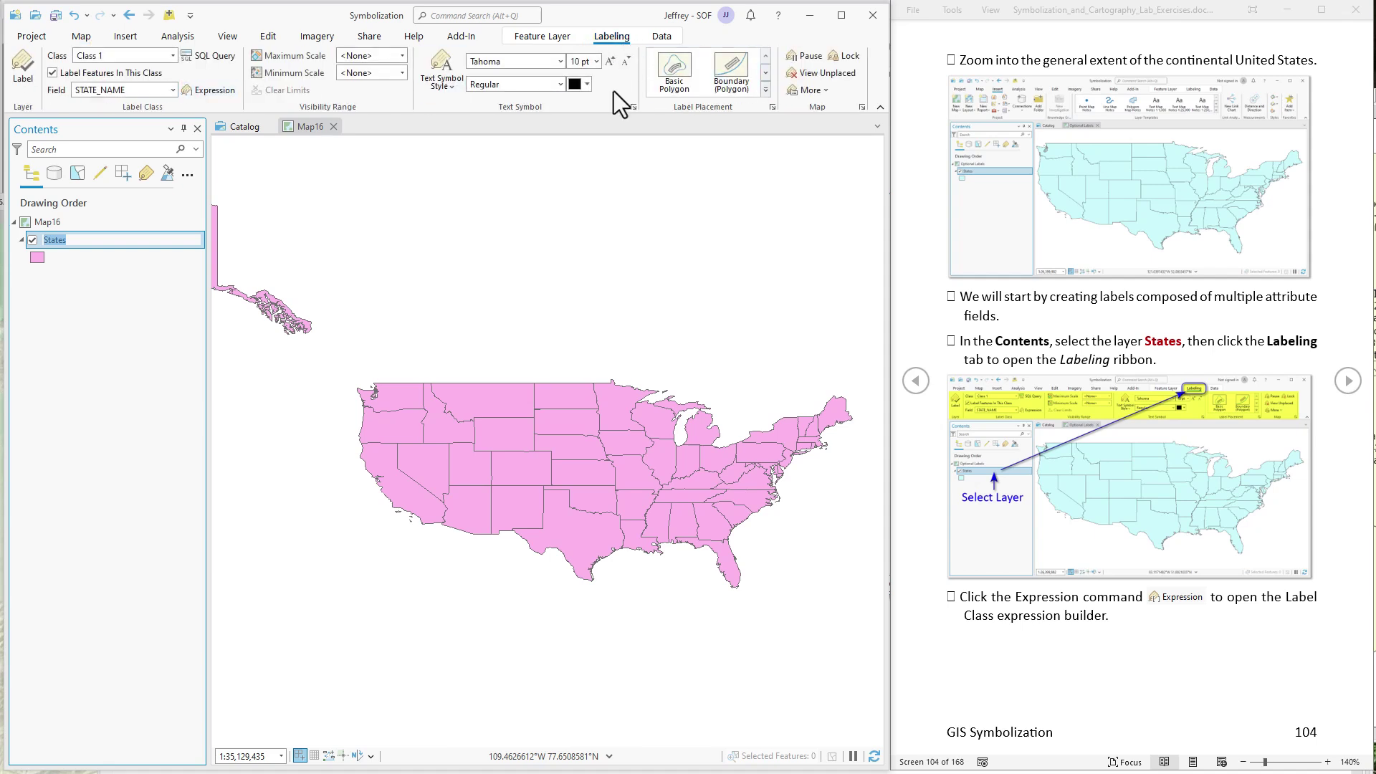
pyautogui.click(102, 316)
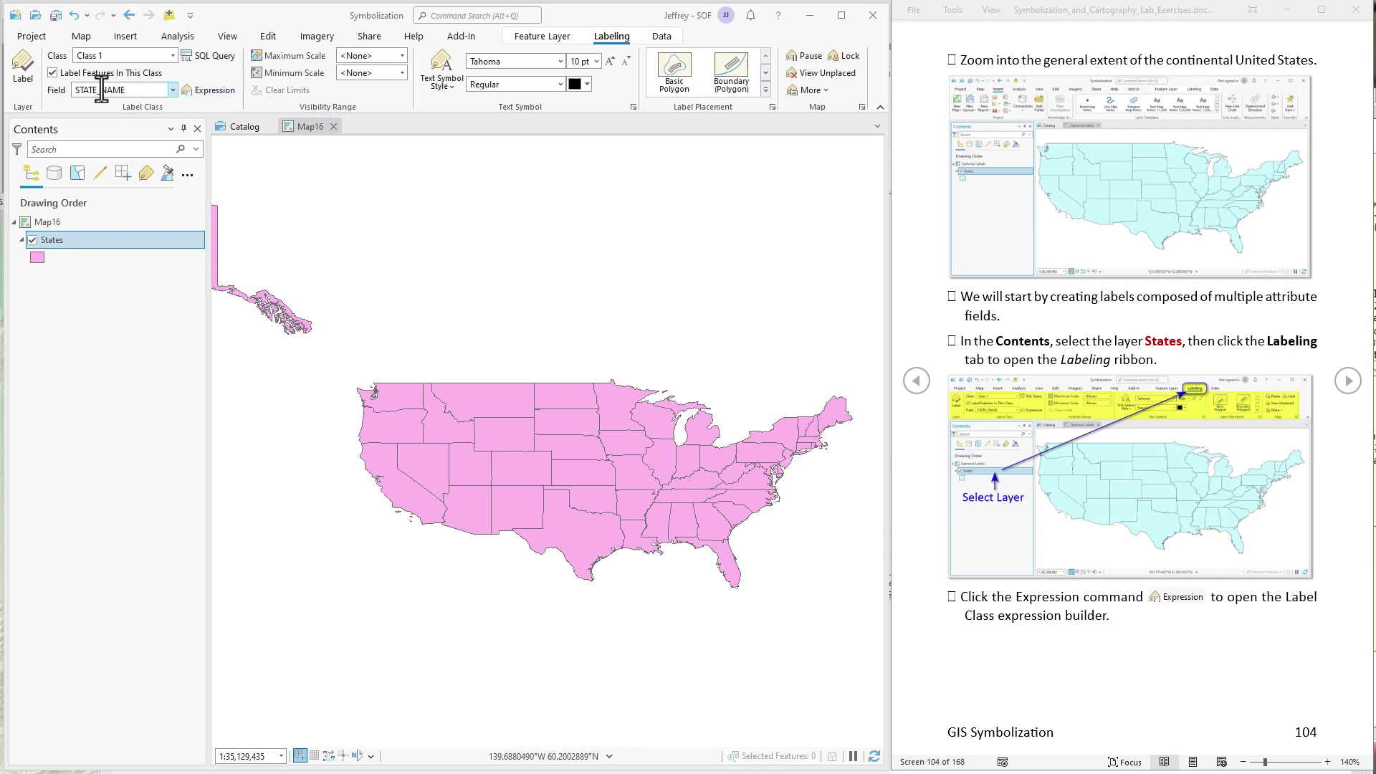
# - Open the label expression builder and switch the expression language to Python
pyautogui.click(212, 91)
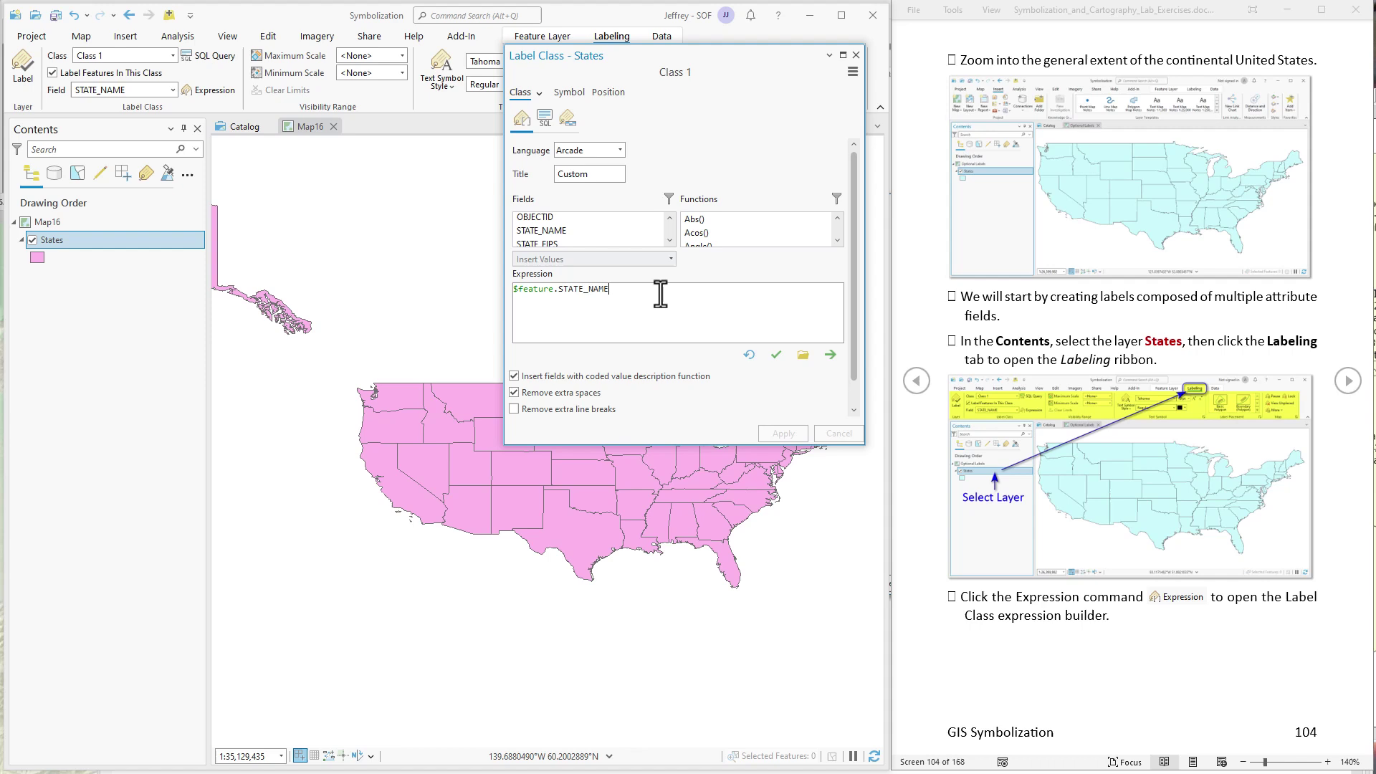
pyautogui.moveTo(660, 290); pyautogui.dragTo(476, 297)
pyautogui.click(658, 292)
pyautogui.click(620, 150)
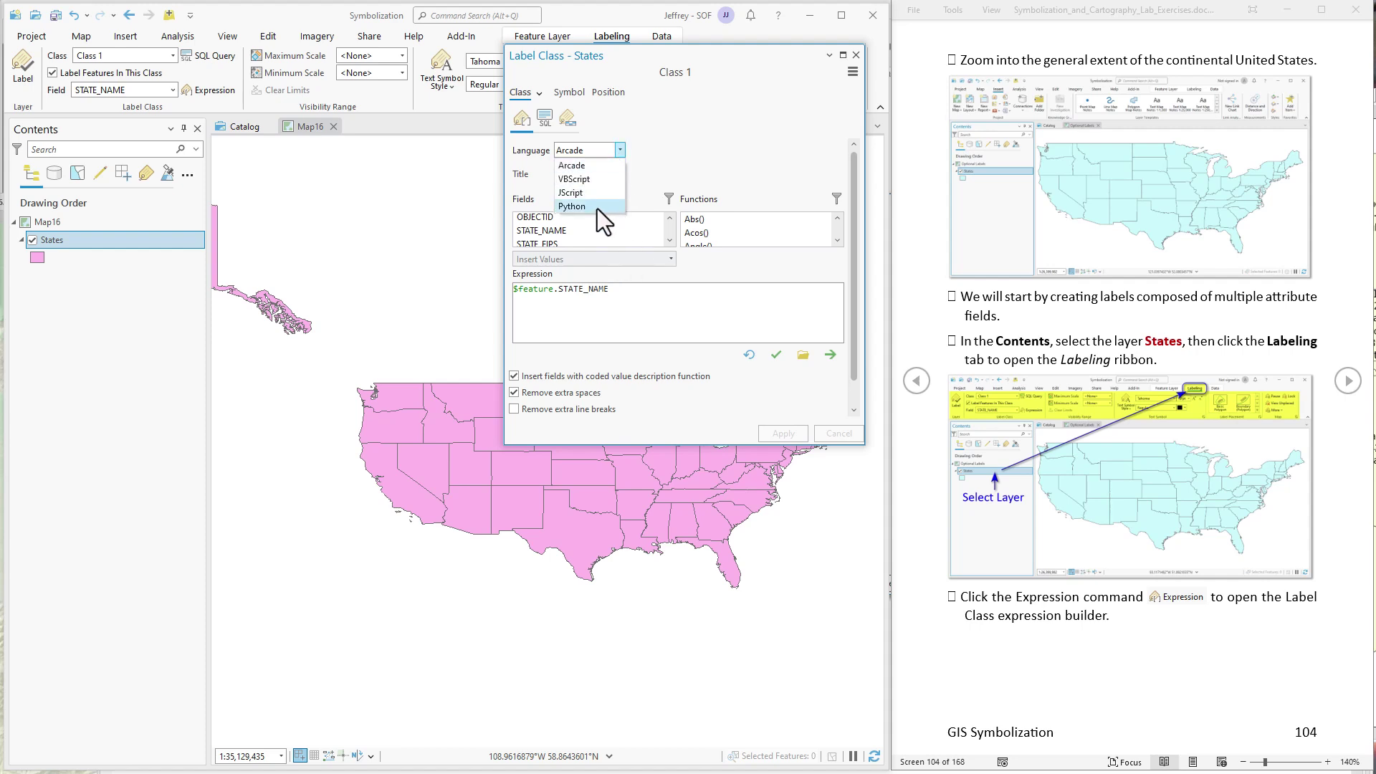
pyautogui.click(595, 206)
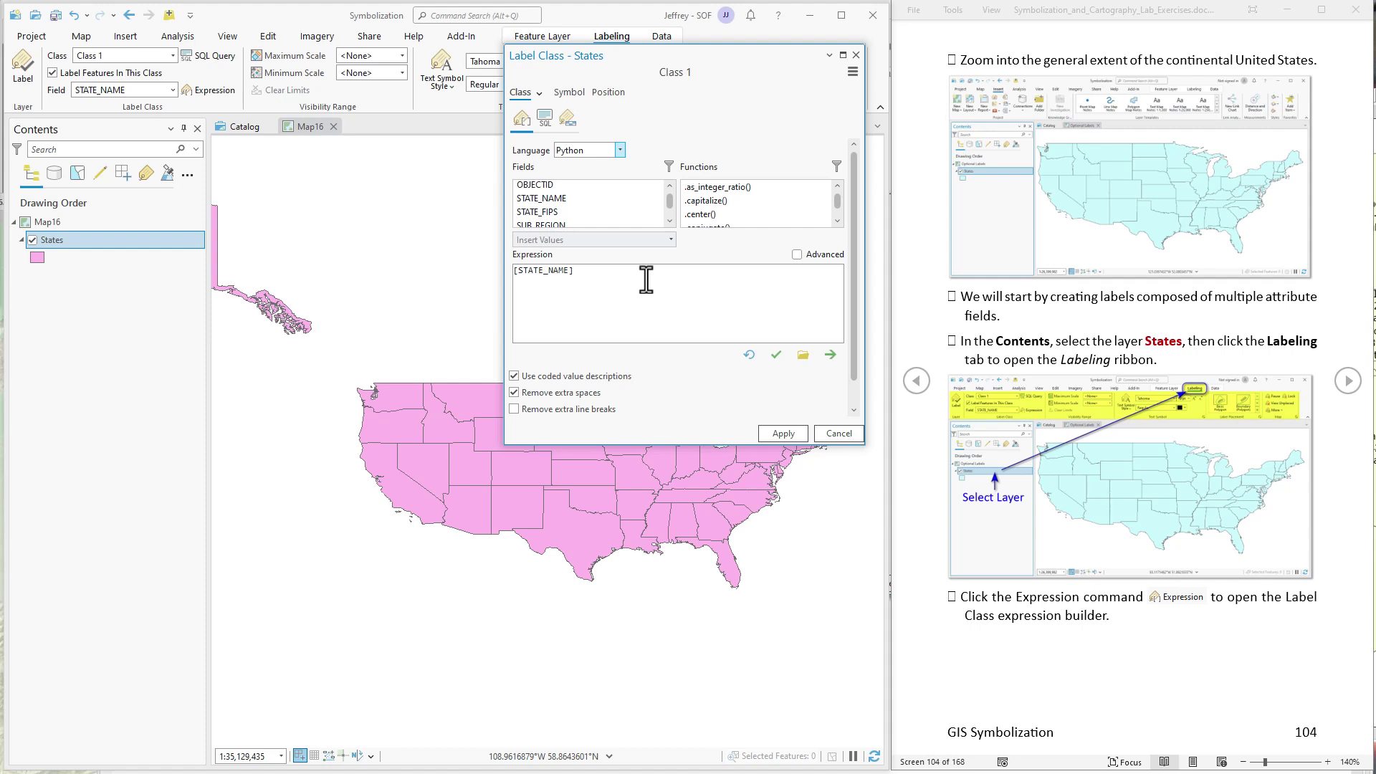
# - Add the STATE_ABBR field so the expression reads [STATE_NAME] + [STATE_ABBR]
pyautogui.click(617, 150)
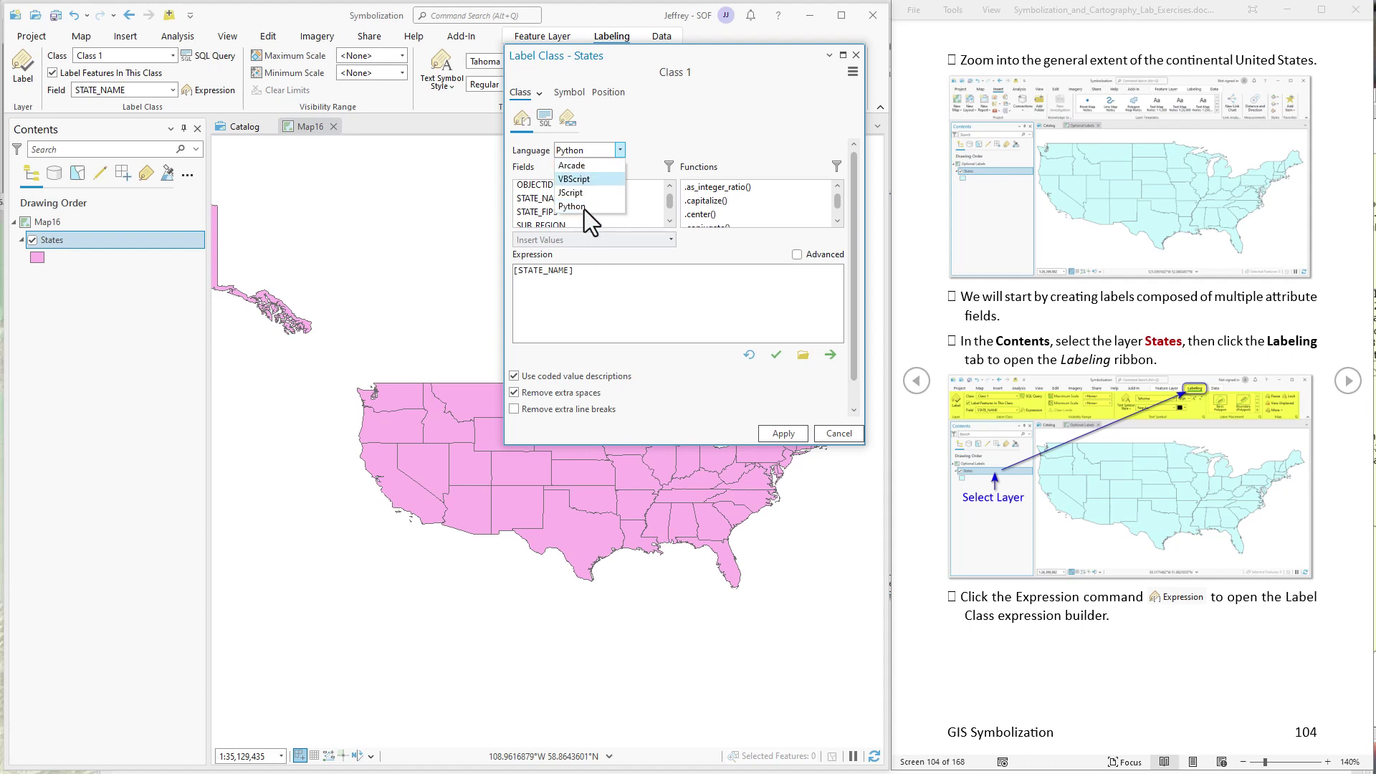
pyautogui.click(592, 274)
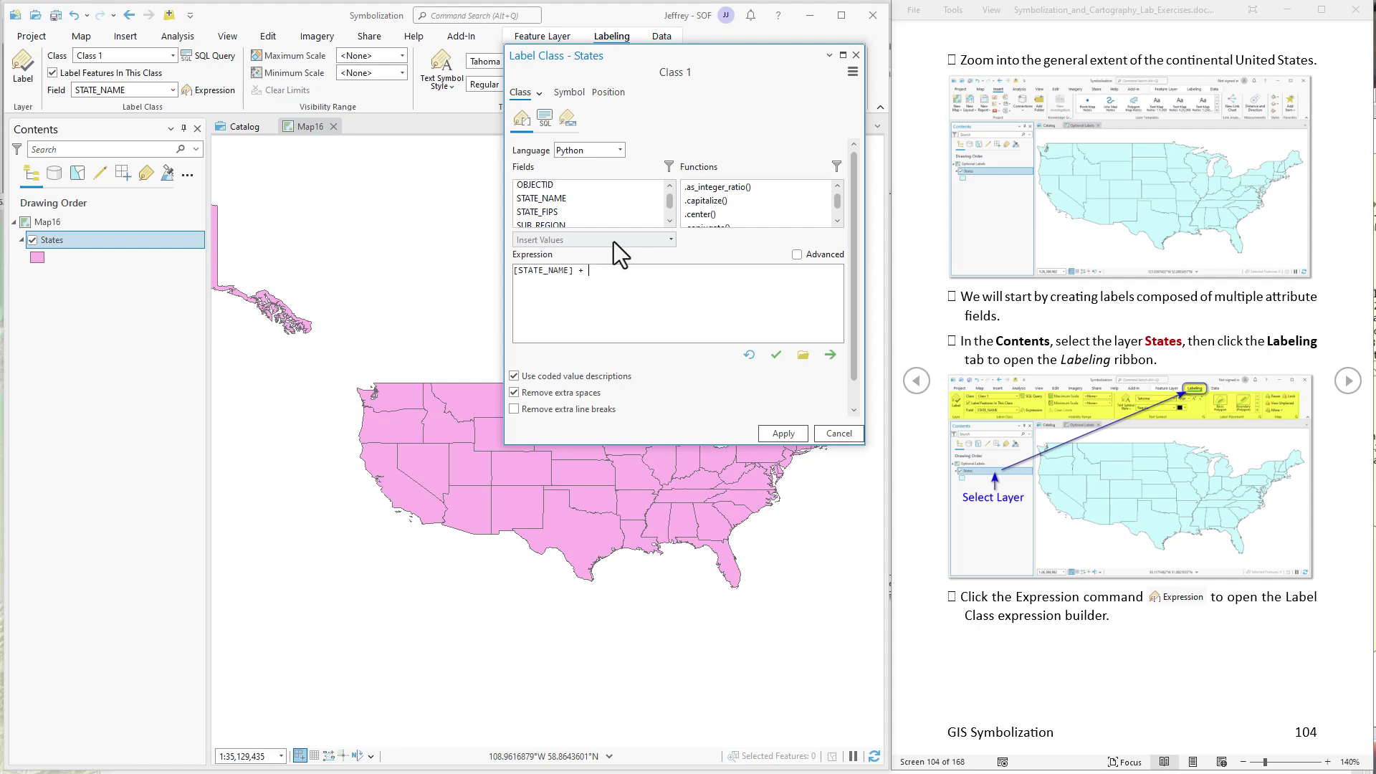
pyautogui.click(670, 222)
pyautogui.click(670, 223)
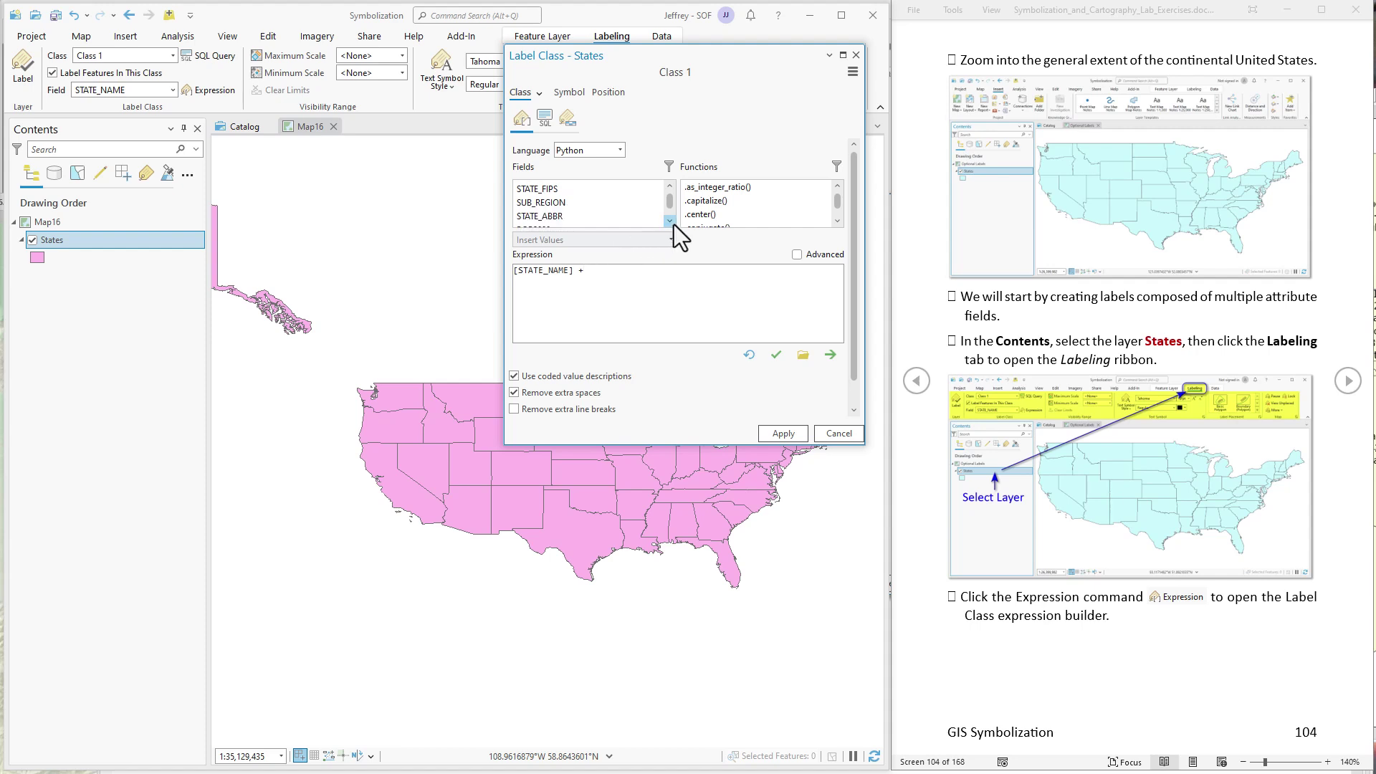
pyautogui.doubleClick(570, 216)
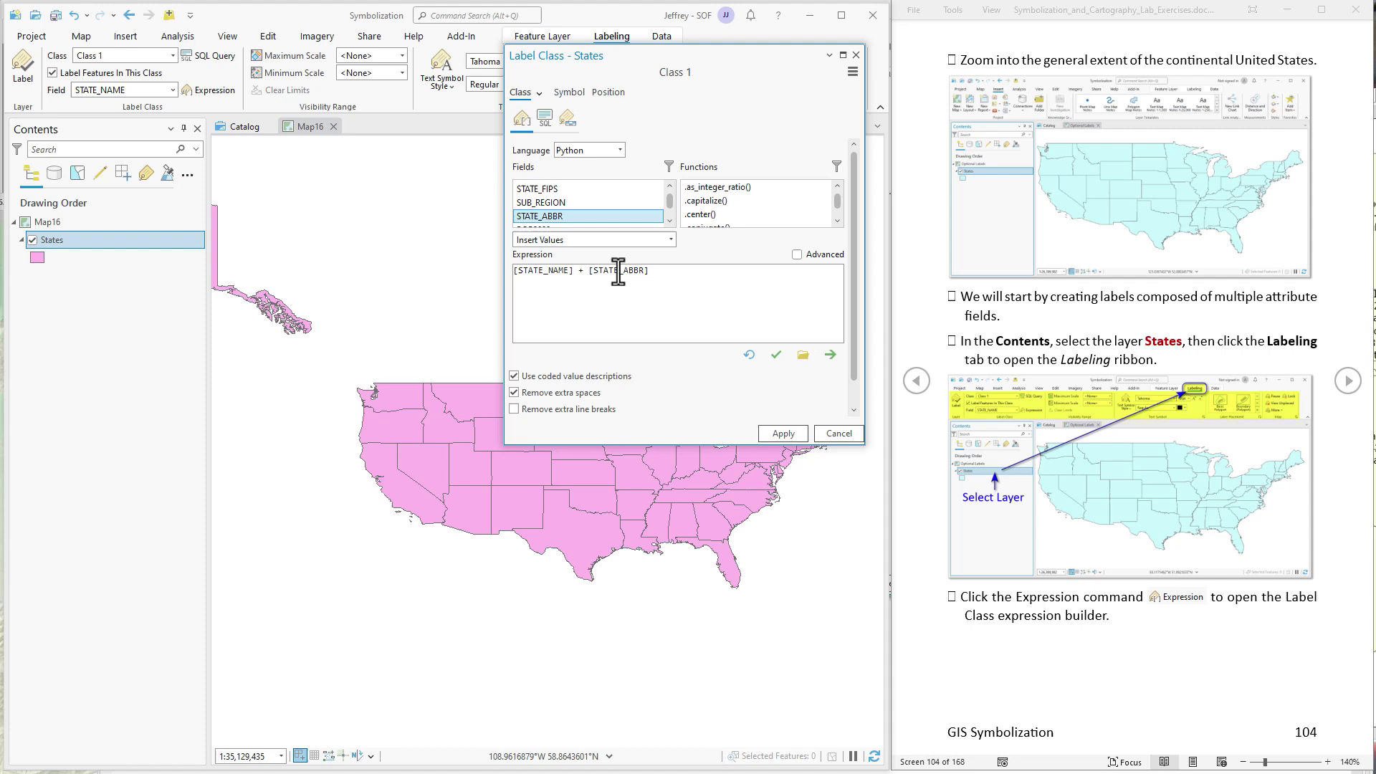
# - Turn on States labels and apply the name-plus-abbreviation expression with a space between them
pyautogui.click(23, 66)
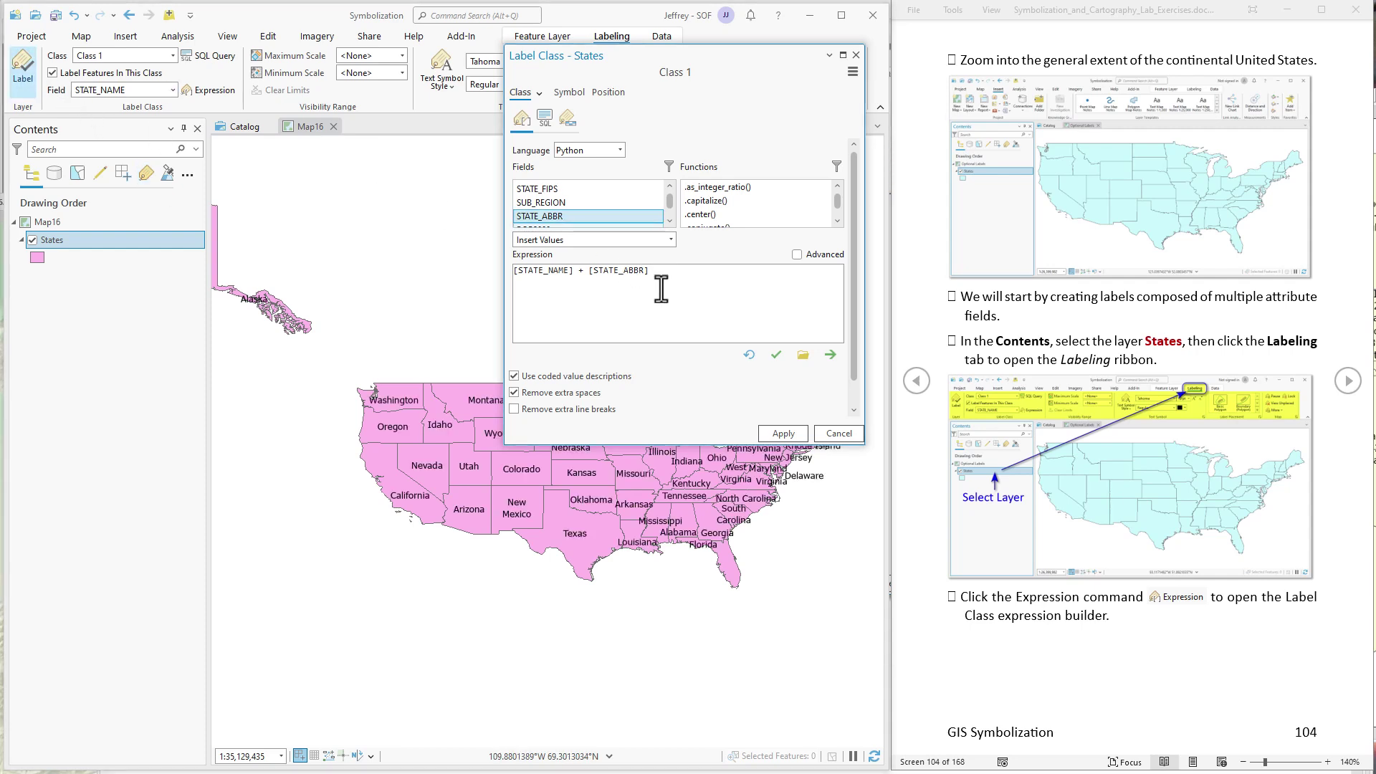
pyautogui.click(783, 434)
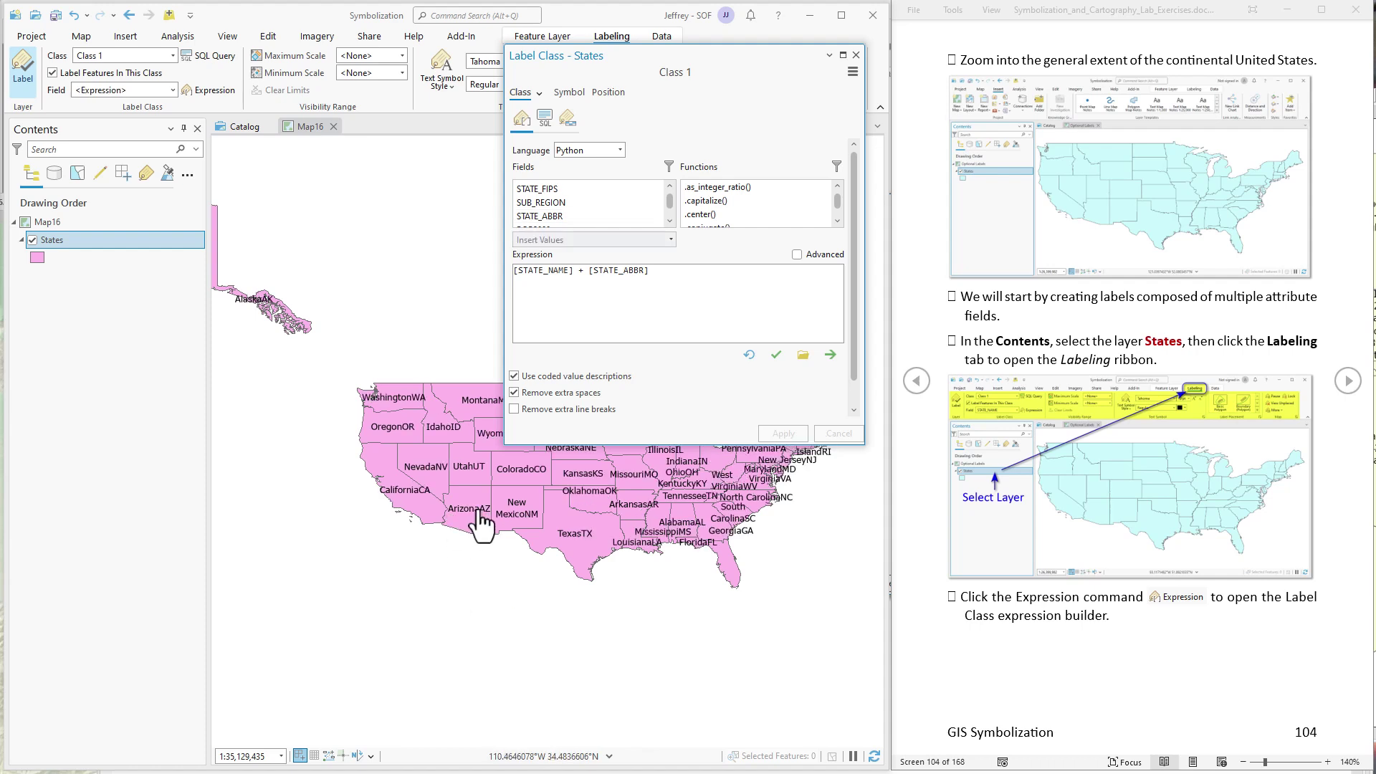
pyautogui.click(582, 271)
pyautogui.write('" ":')
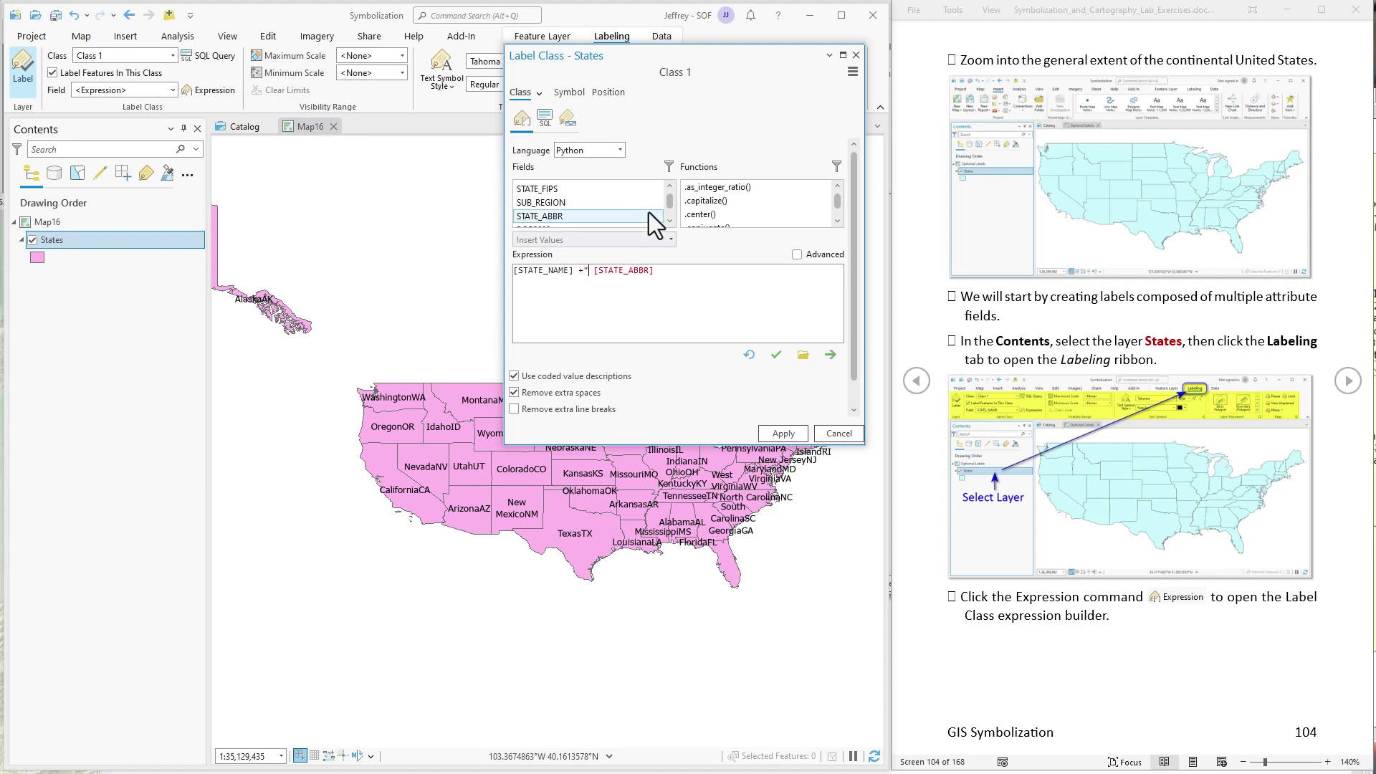
pyautogui.press('BackSpace')
pyautogui.write('+')
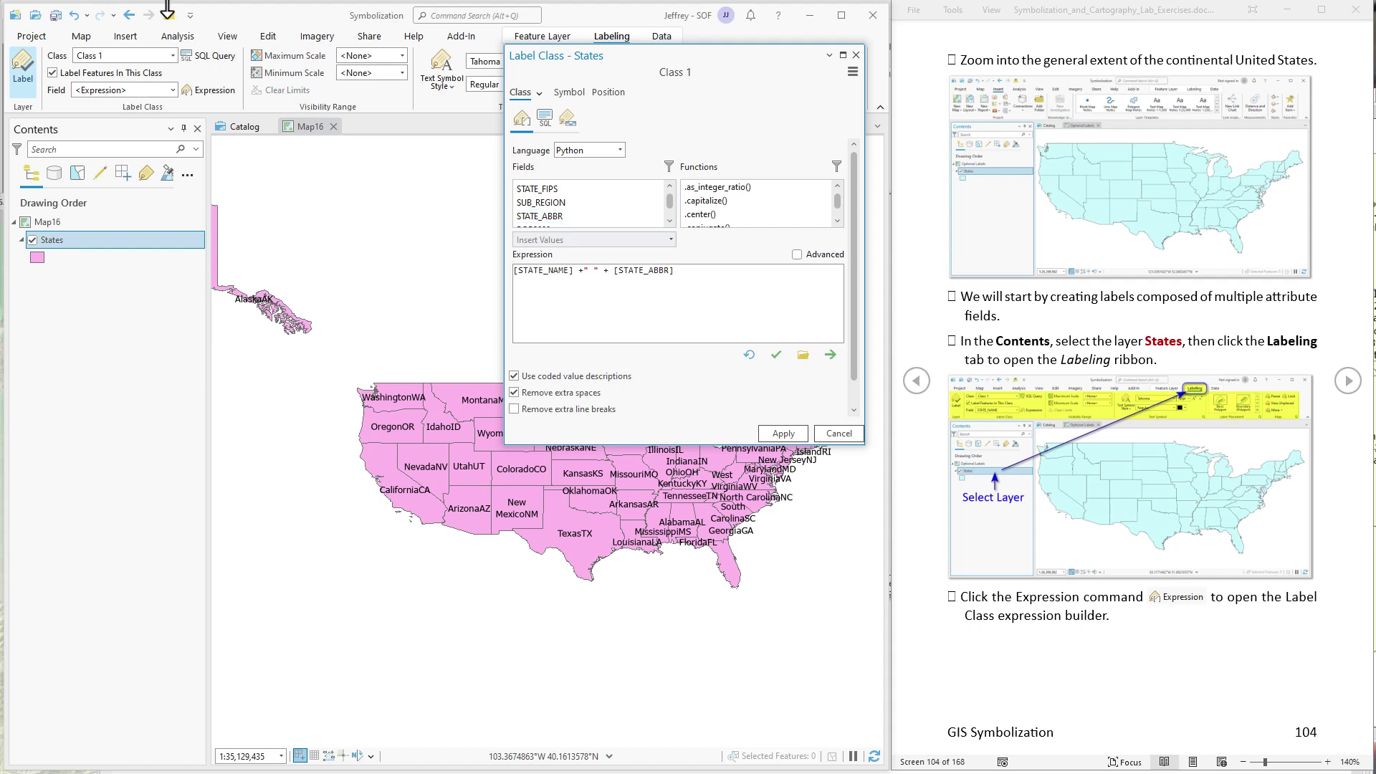
pyautogui.click(794, 438)
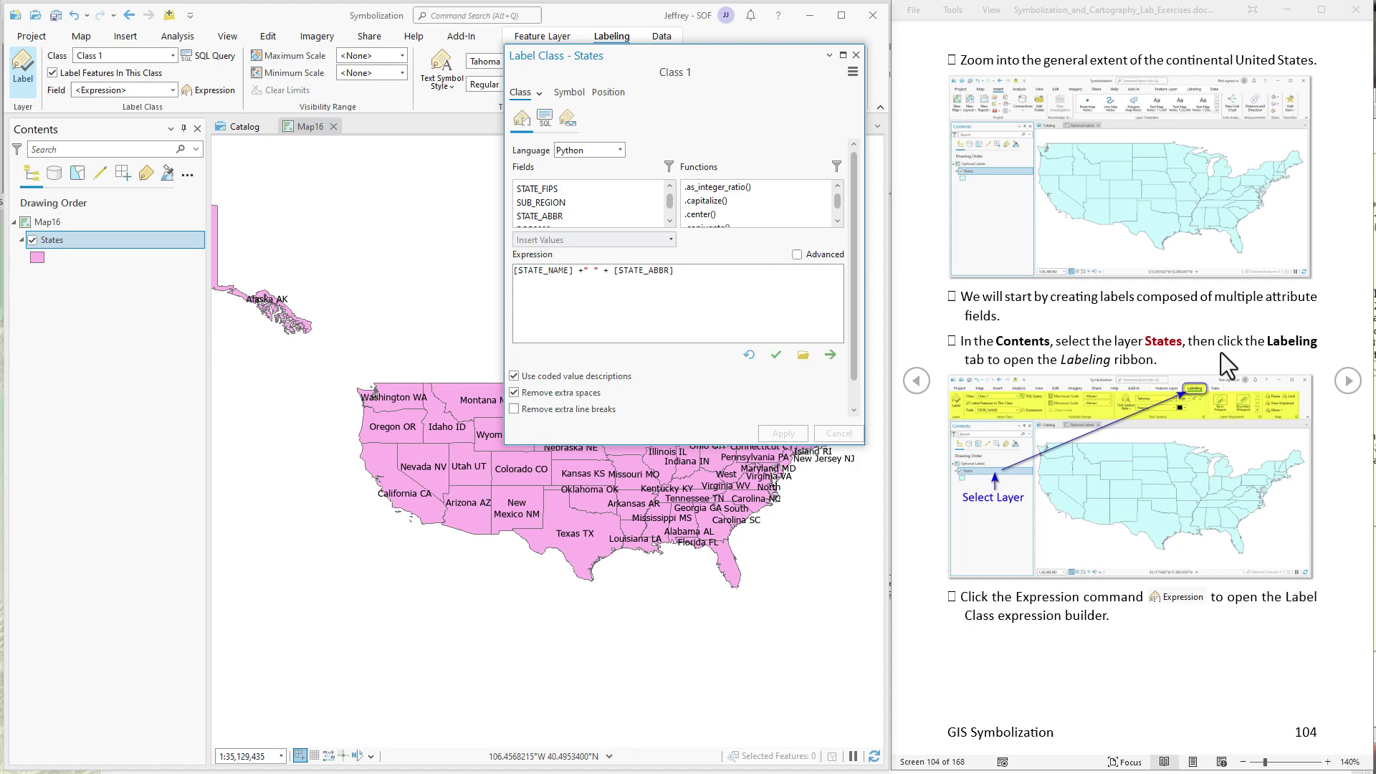
# - Wrap the abbreviation in parentheses and apply, giving labels like Arizona (AZ)
pyautogui.click(1347, 384)
pyautogui.click(1347, 382)
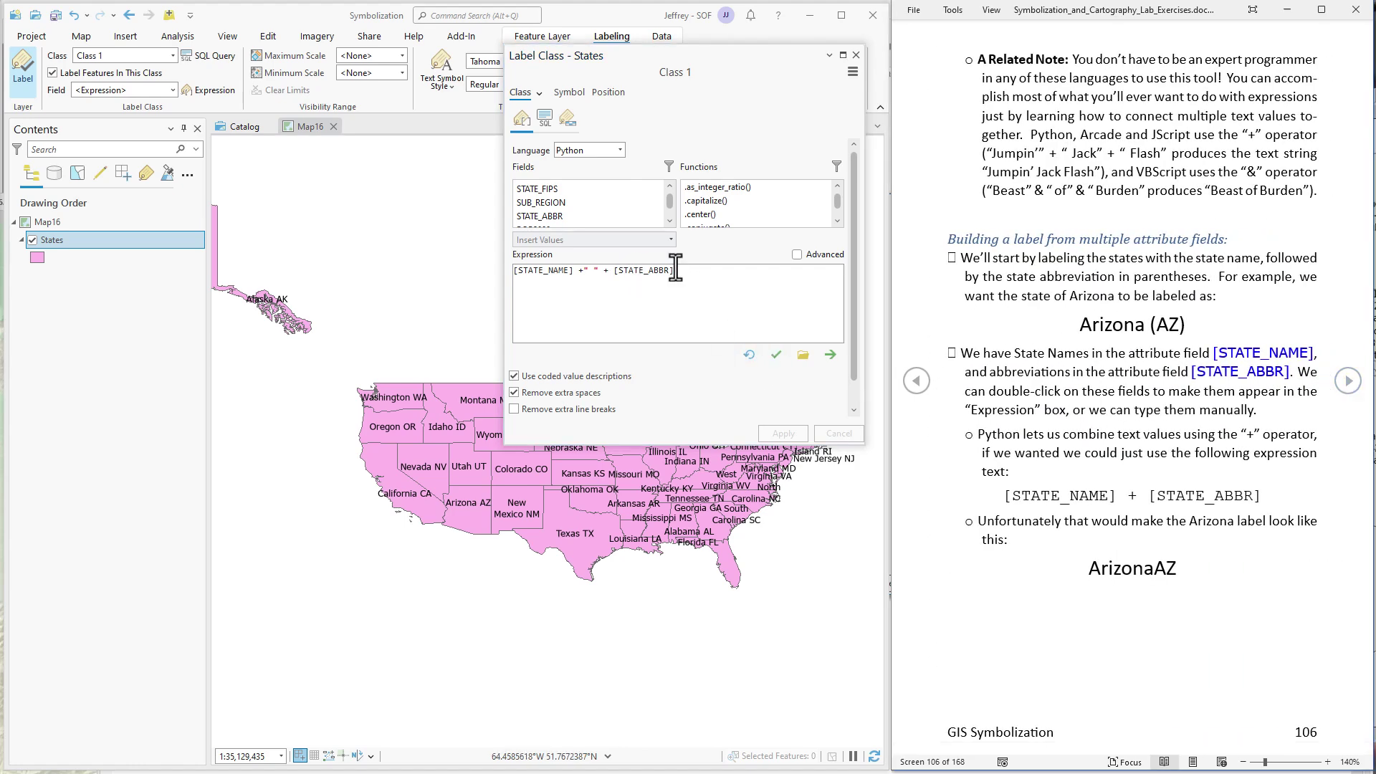
pyautogui.click(591, 270)
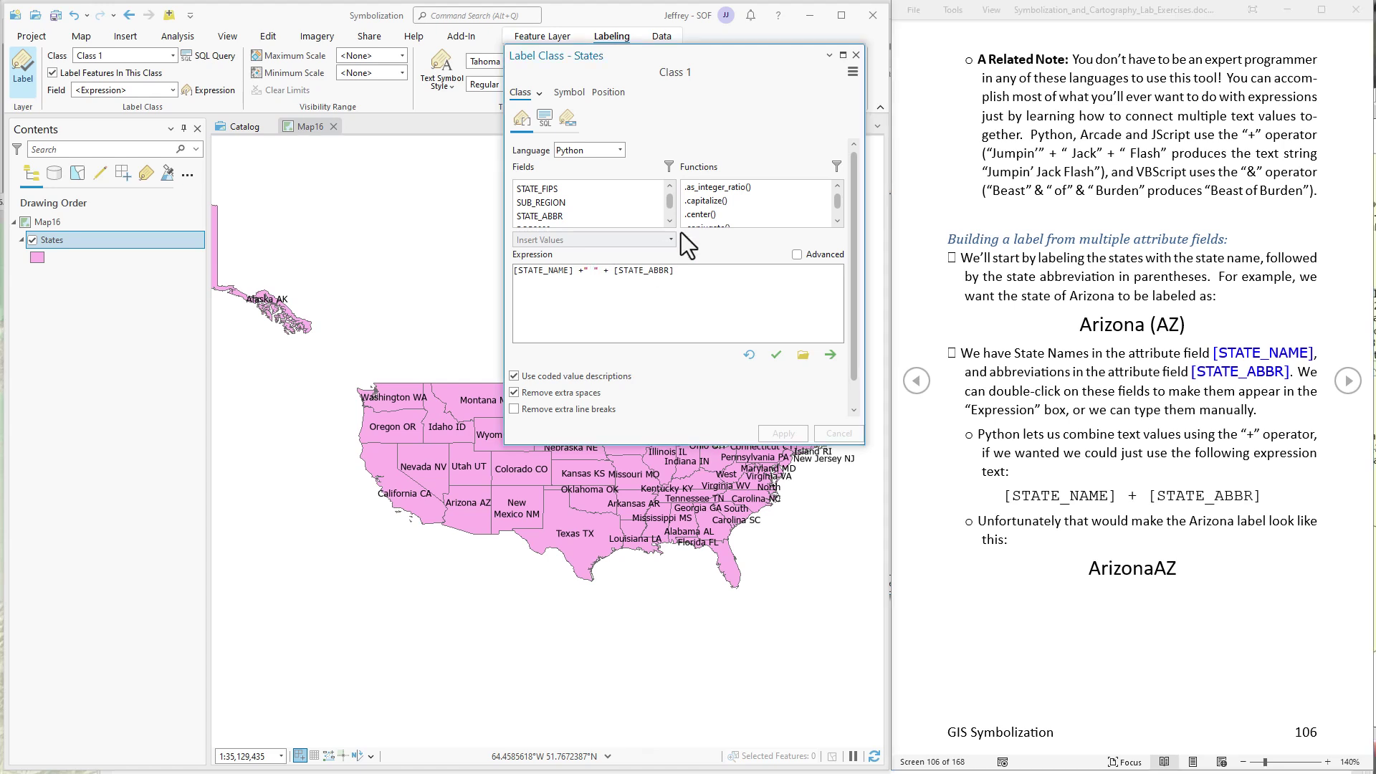
pyautogui.write('("')
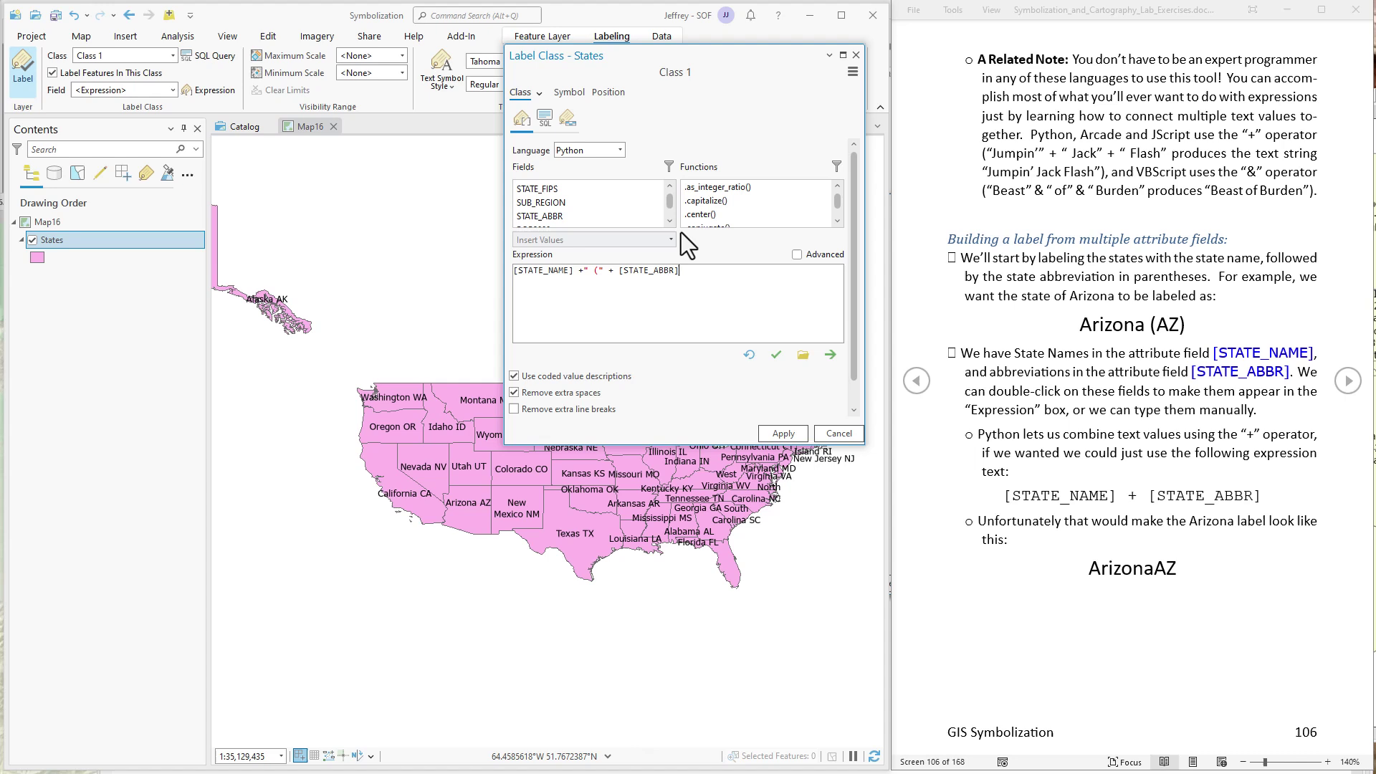
pyautogui.write(' +')
pyautogui.click(776, 436)
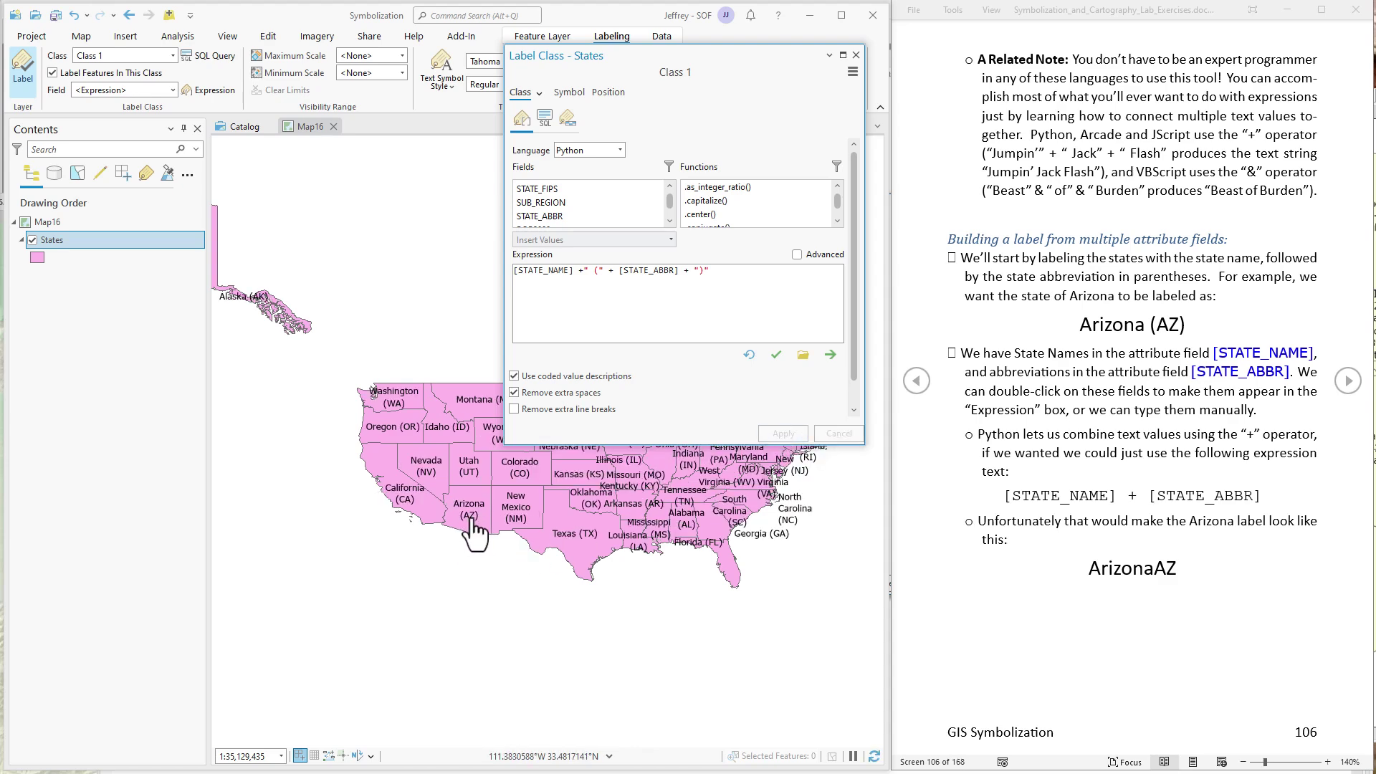
# - Verify the label expression is valid and turn the manual to the line-break tip on page 108
pyautogui.click(774, 353)
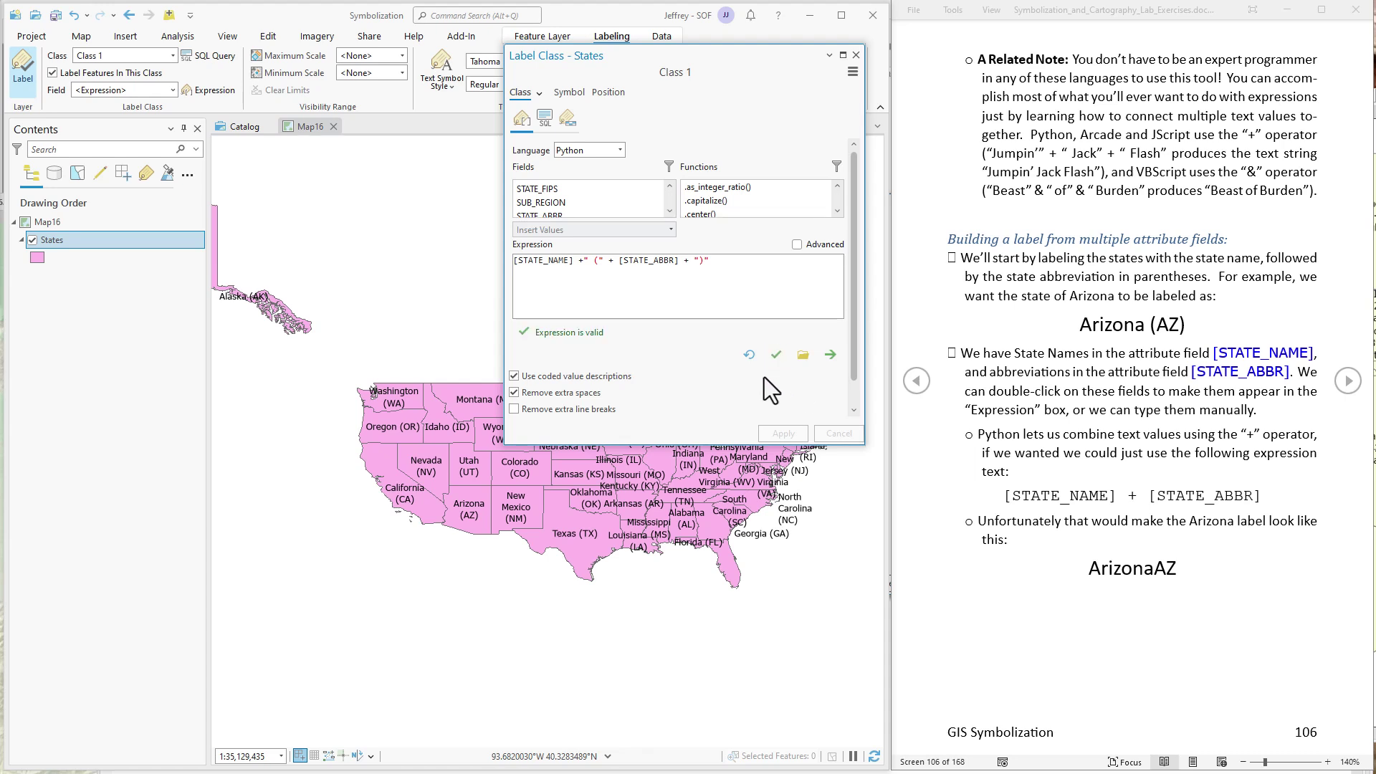
pyautogui.click(583, 261)
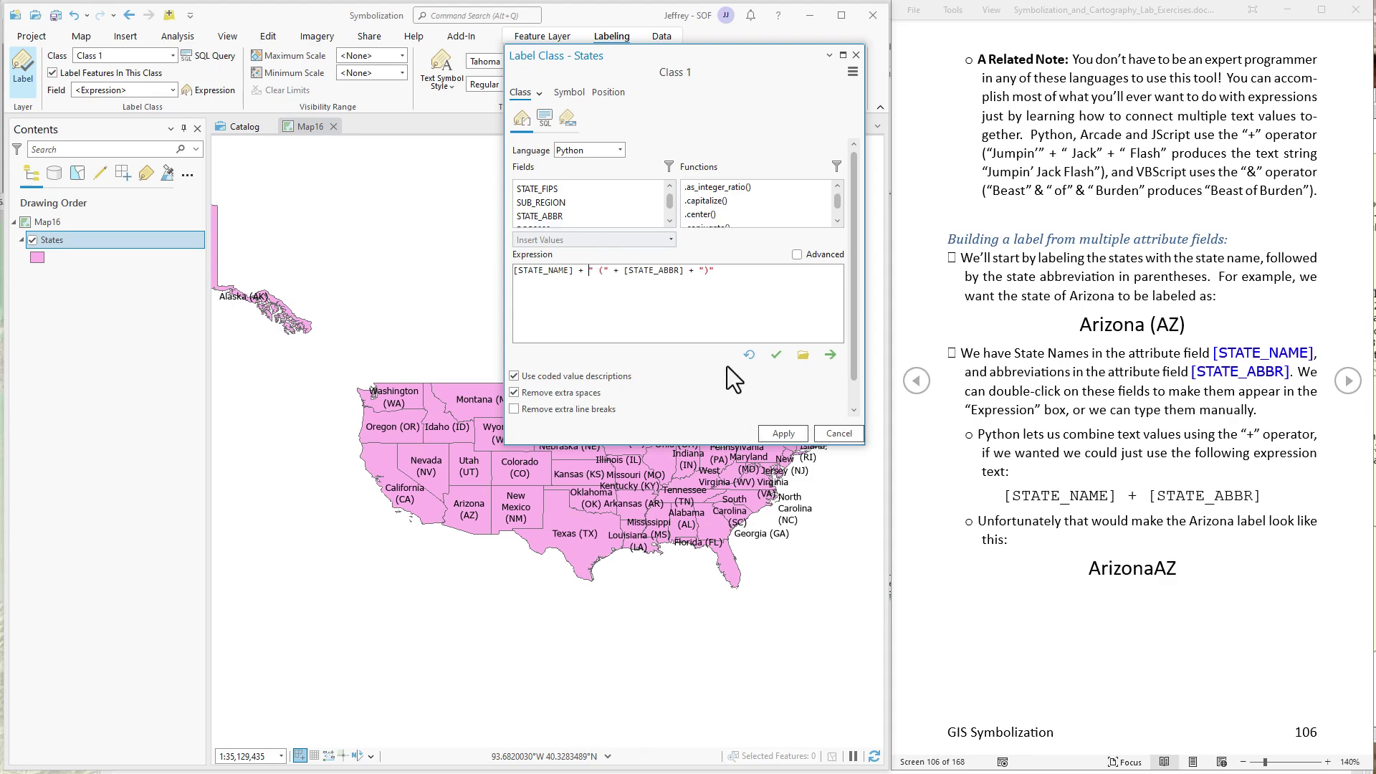
pyautogui.click(1347, 381)
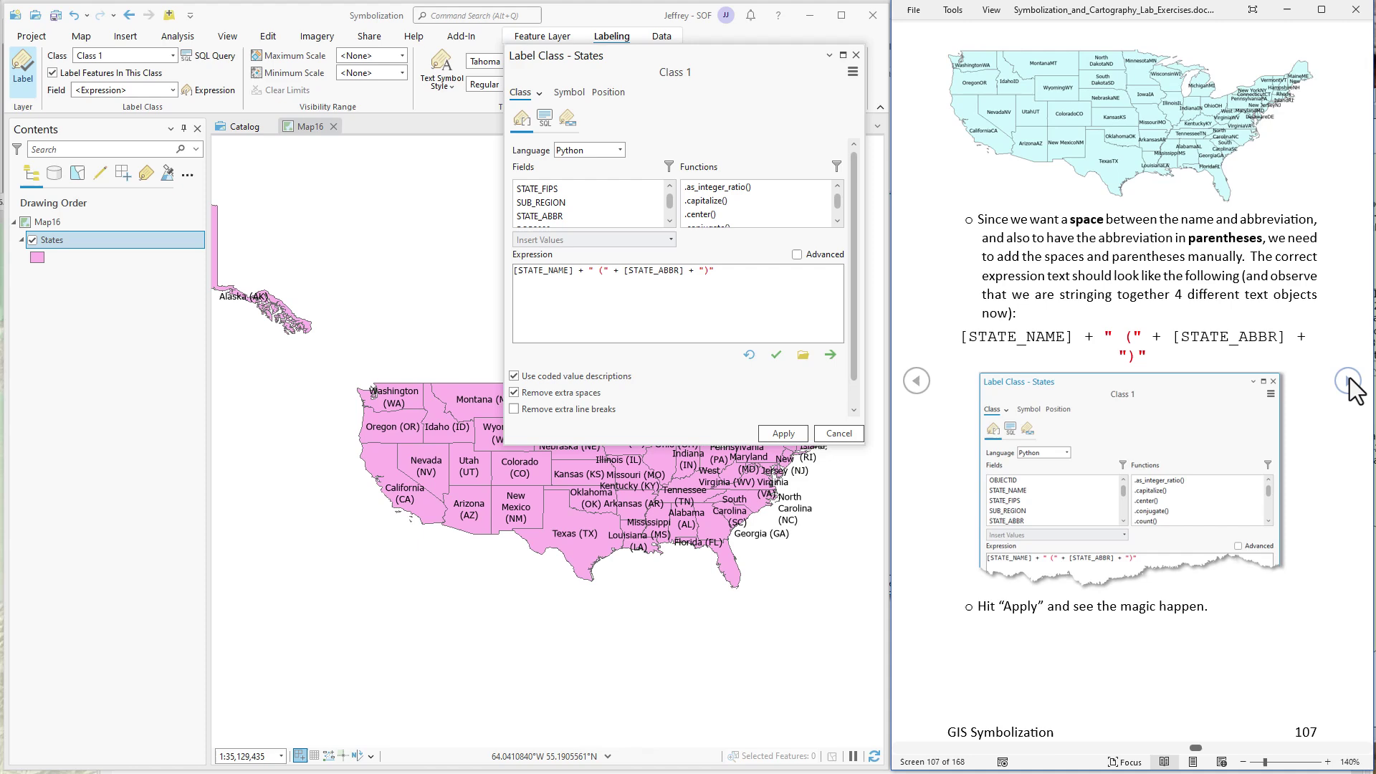
pyautogui.click(1348, 380)
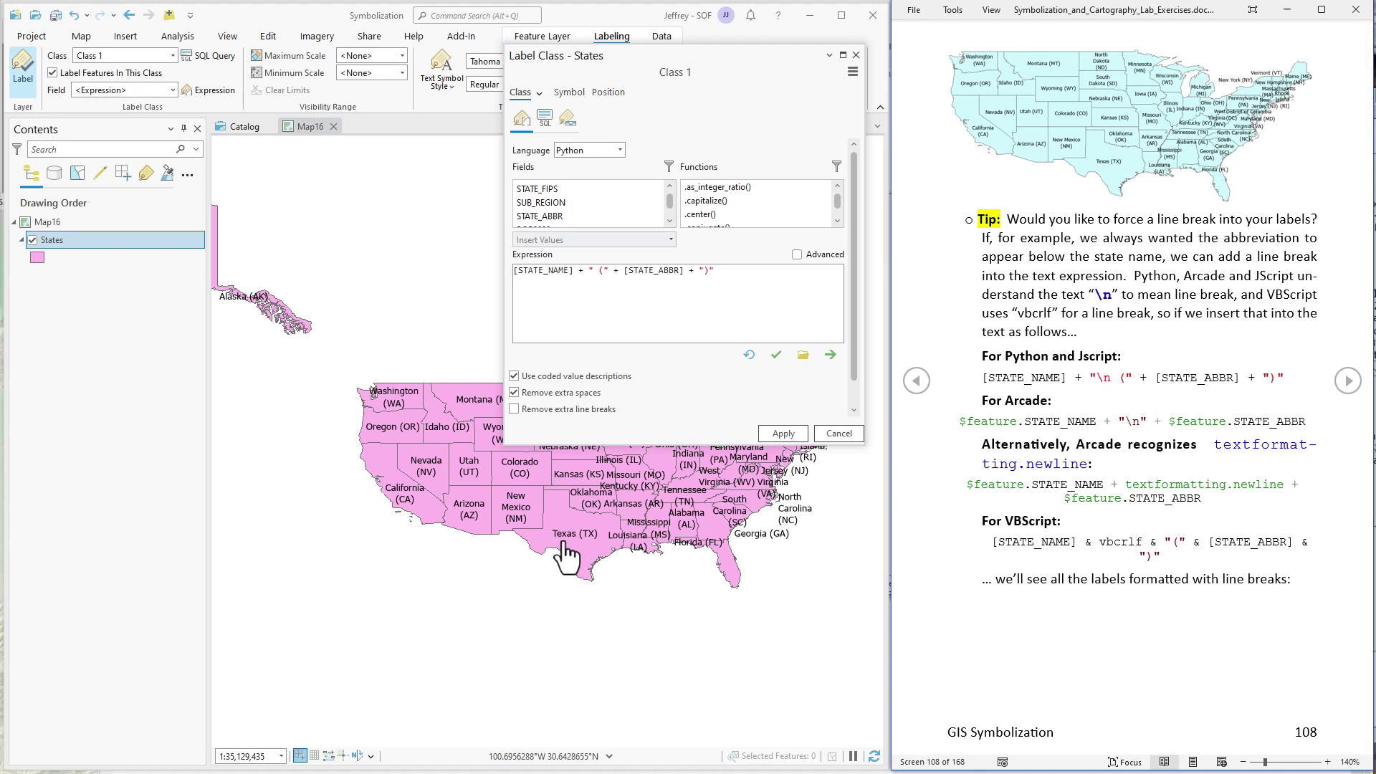
# - Insert \n before the parenthesis and apply, putting each abbreviation on a second line
pyautogui.click(591, 271)
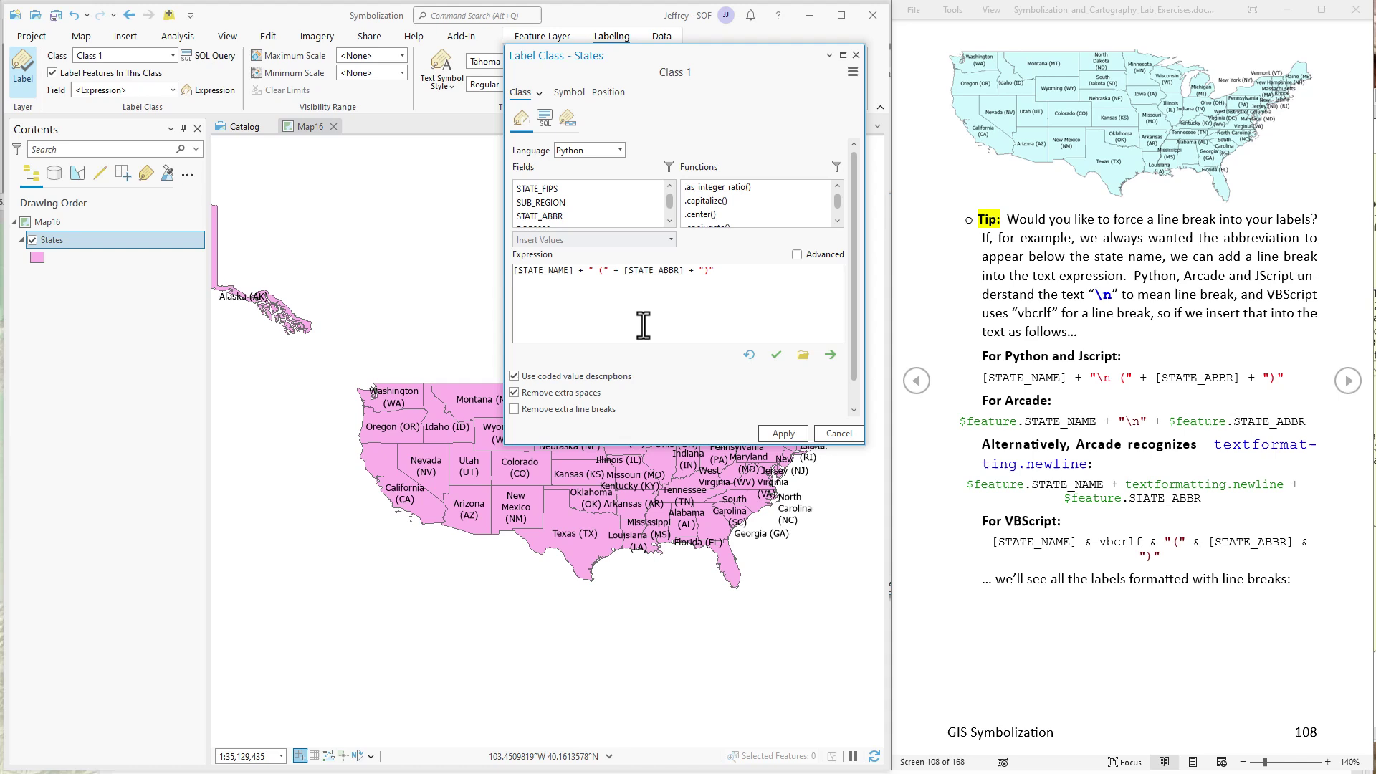
pyautogui.write('\\n')
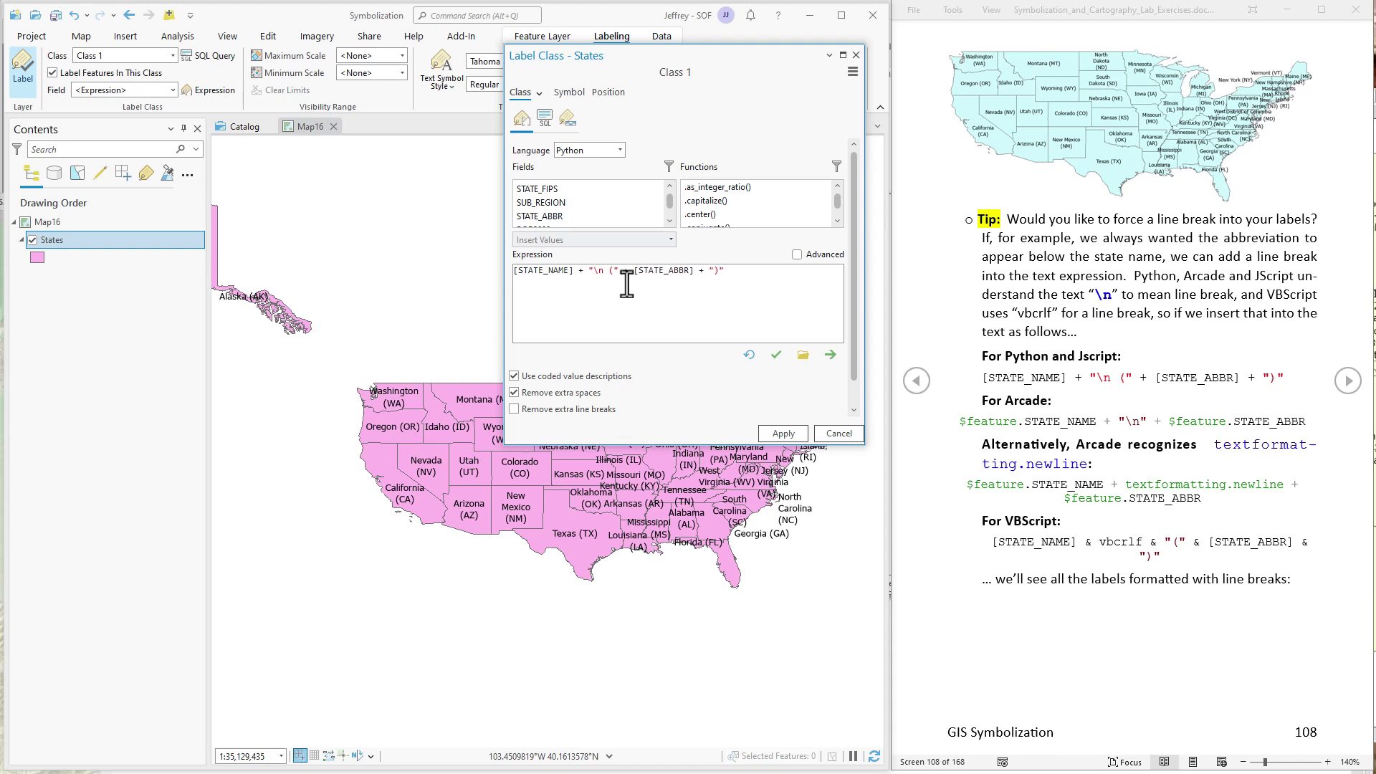
pyautogui.moveTo(590, 271); pyautogui.dragTo(597, 271)
pyautogui.click(659, 318)
pyautogui.click(778, 434)
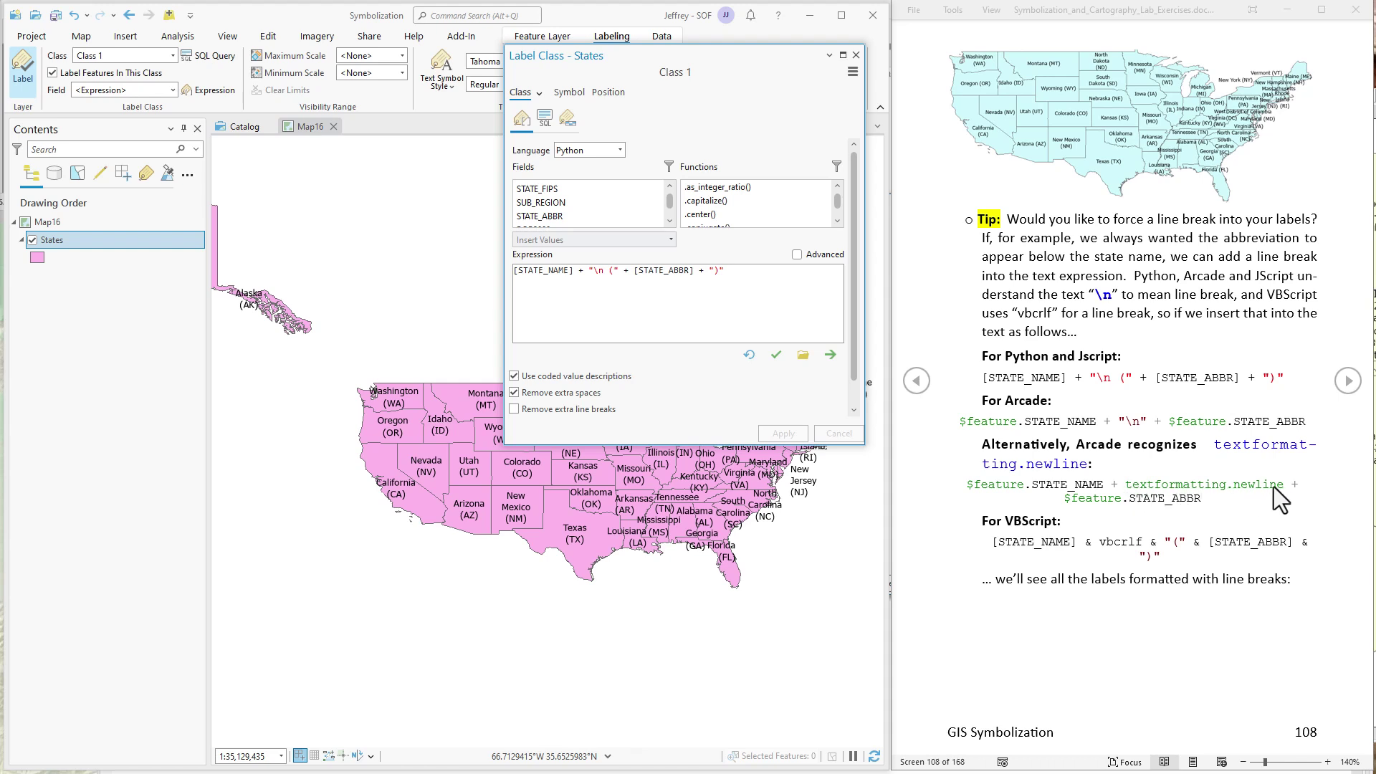
pyautogui.click(1349, 382)
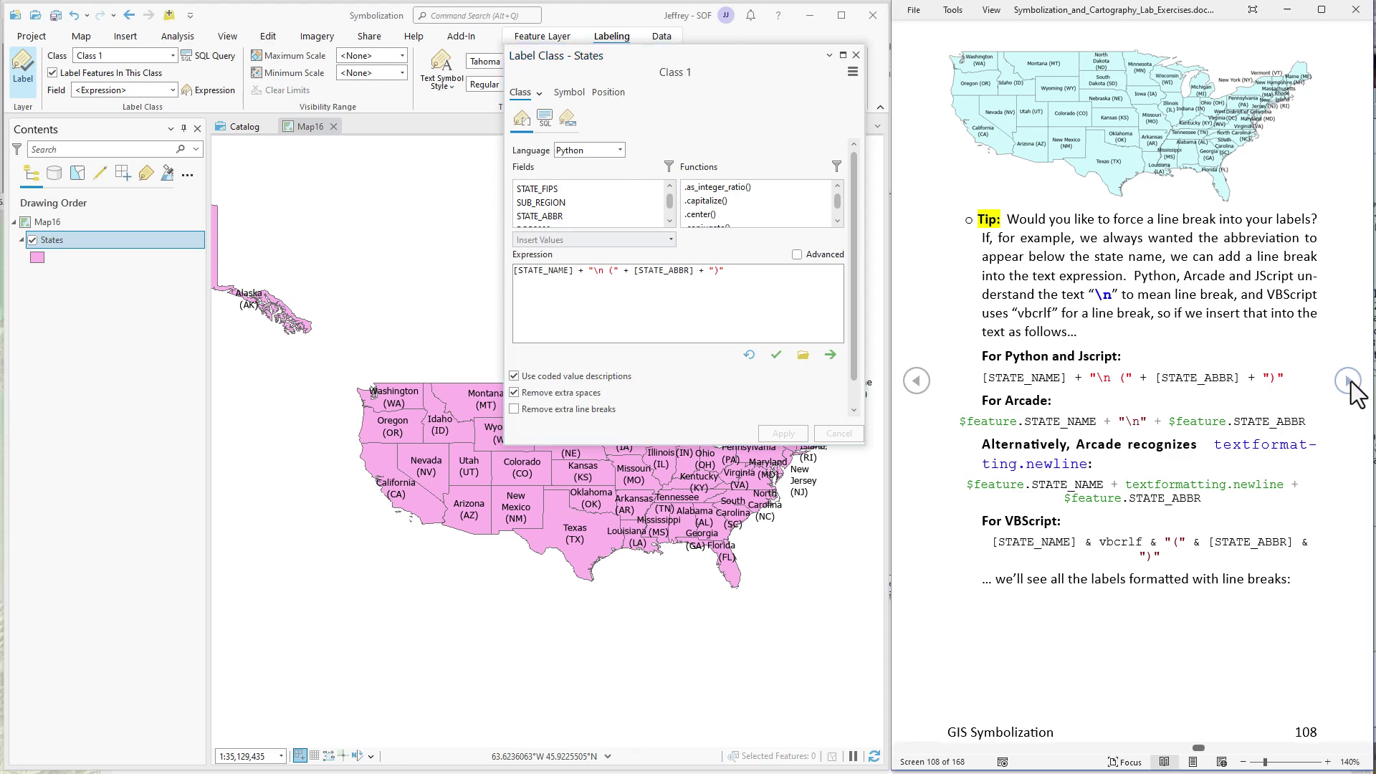
# - Turn the manual to page 109 and highlight the <FNT> and </FNT> tag examples
pyautogui.click(1348, 382)
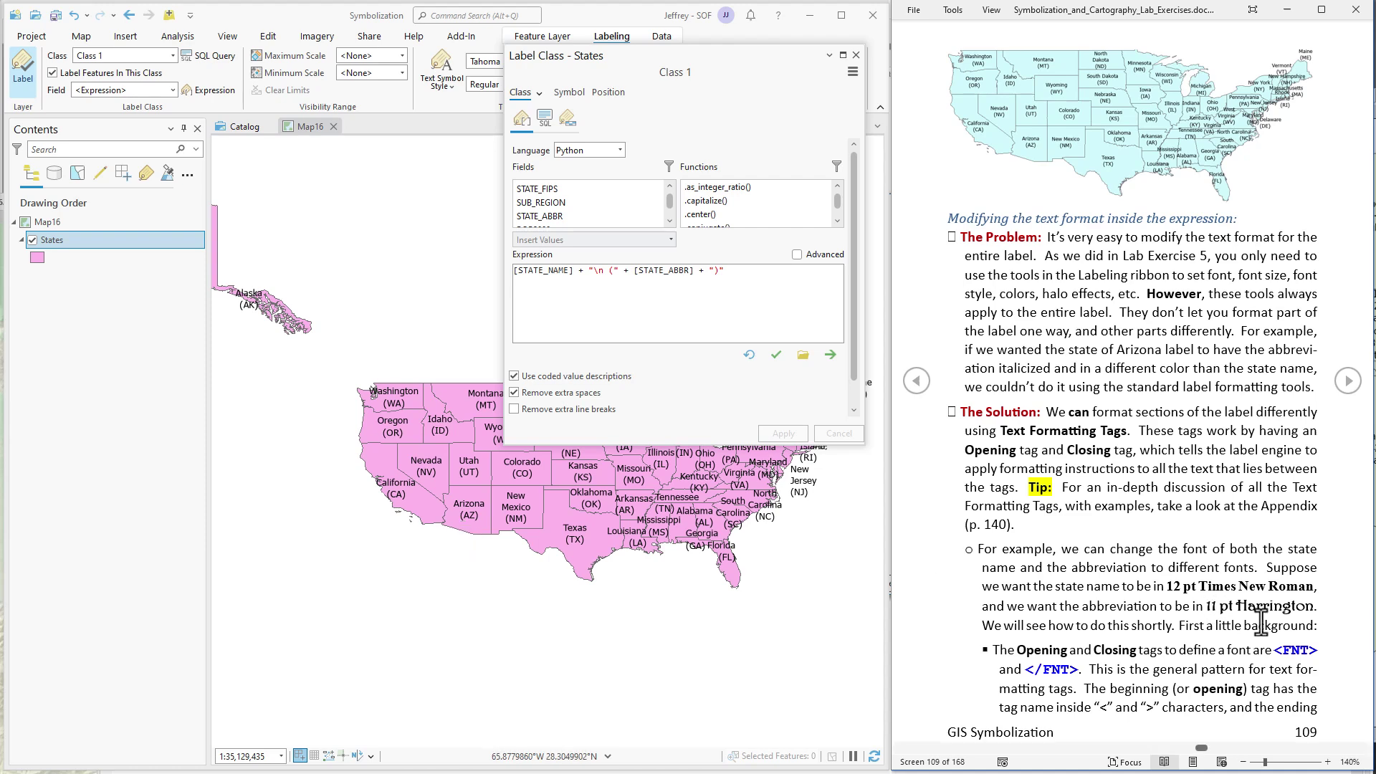
pyautogui.moveTo(1234, 608); pyautogui.dragTo(1314, 608)
pyautogui.click(1064, 599)
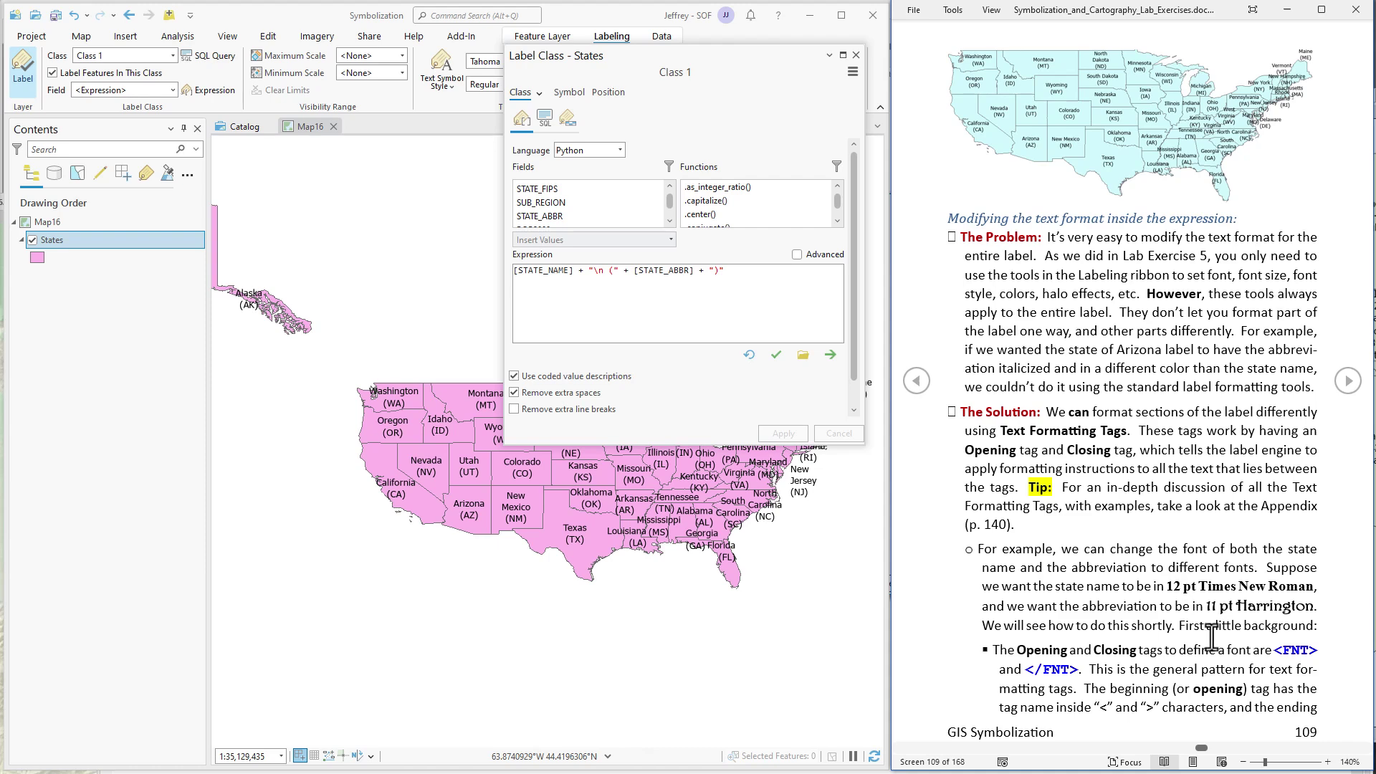
pyautogui.moveTo(1271, 650); pyautogui.dragTo(1319, 650)
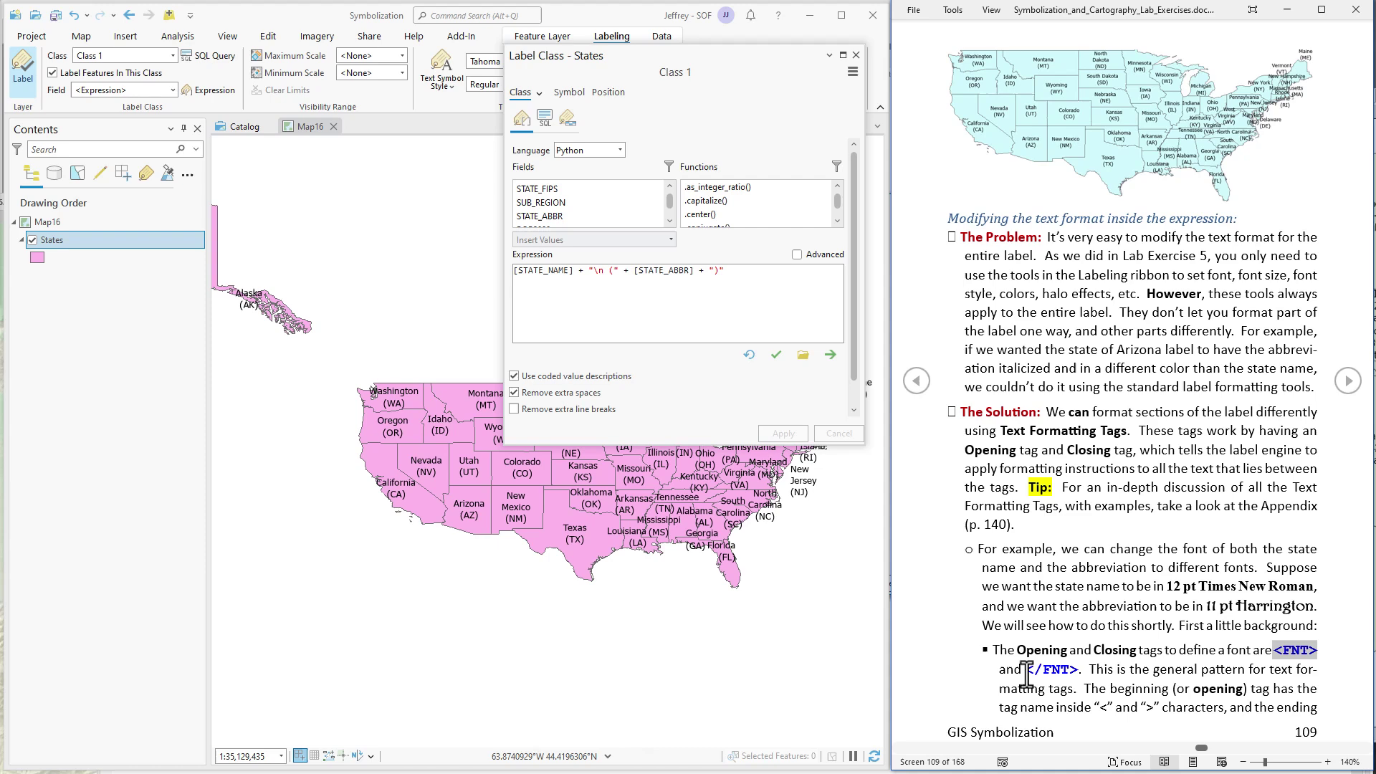
pyautogui.moveTo(1024, 671); pyautogui.dragTo(1073, 673)
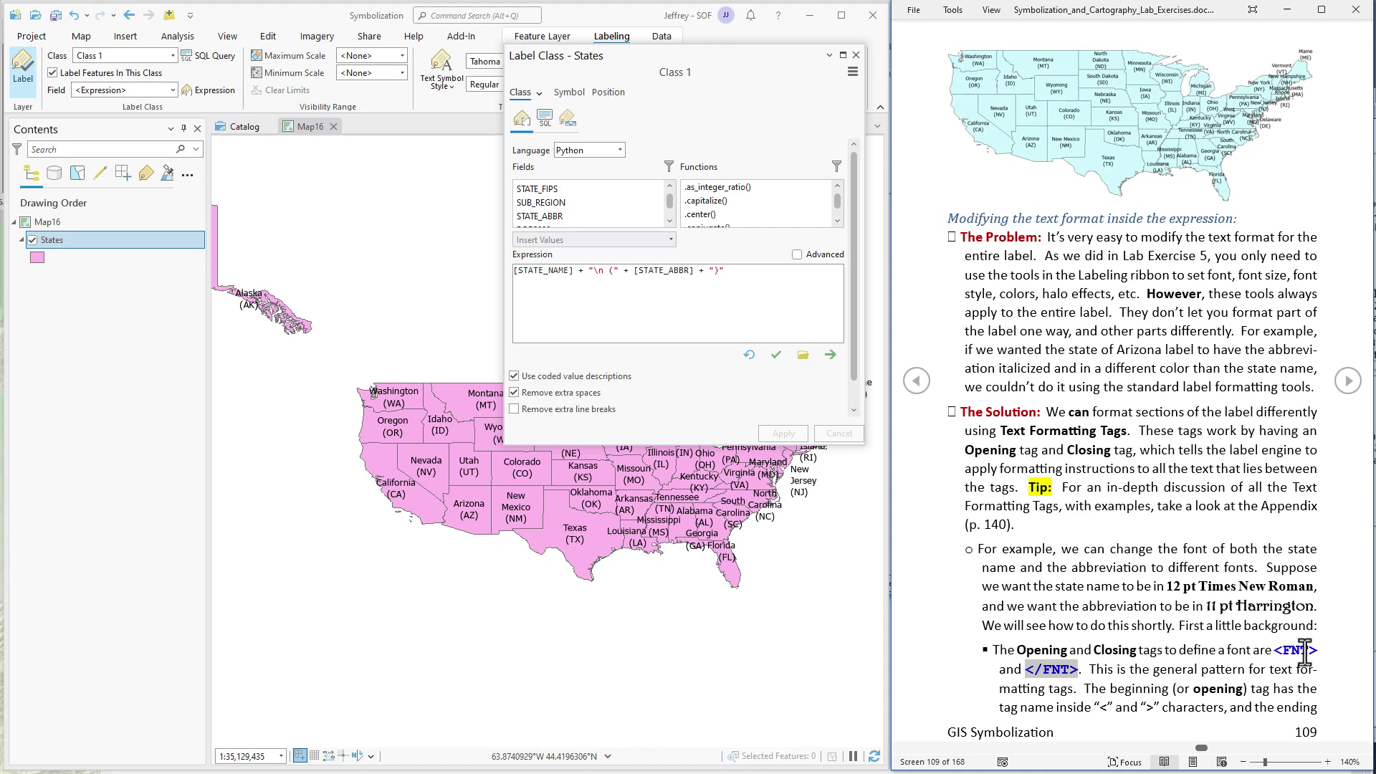
pyautogui.click(1305, 650)
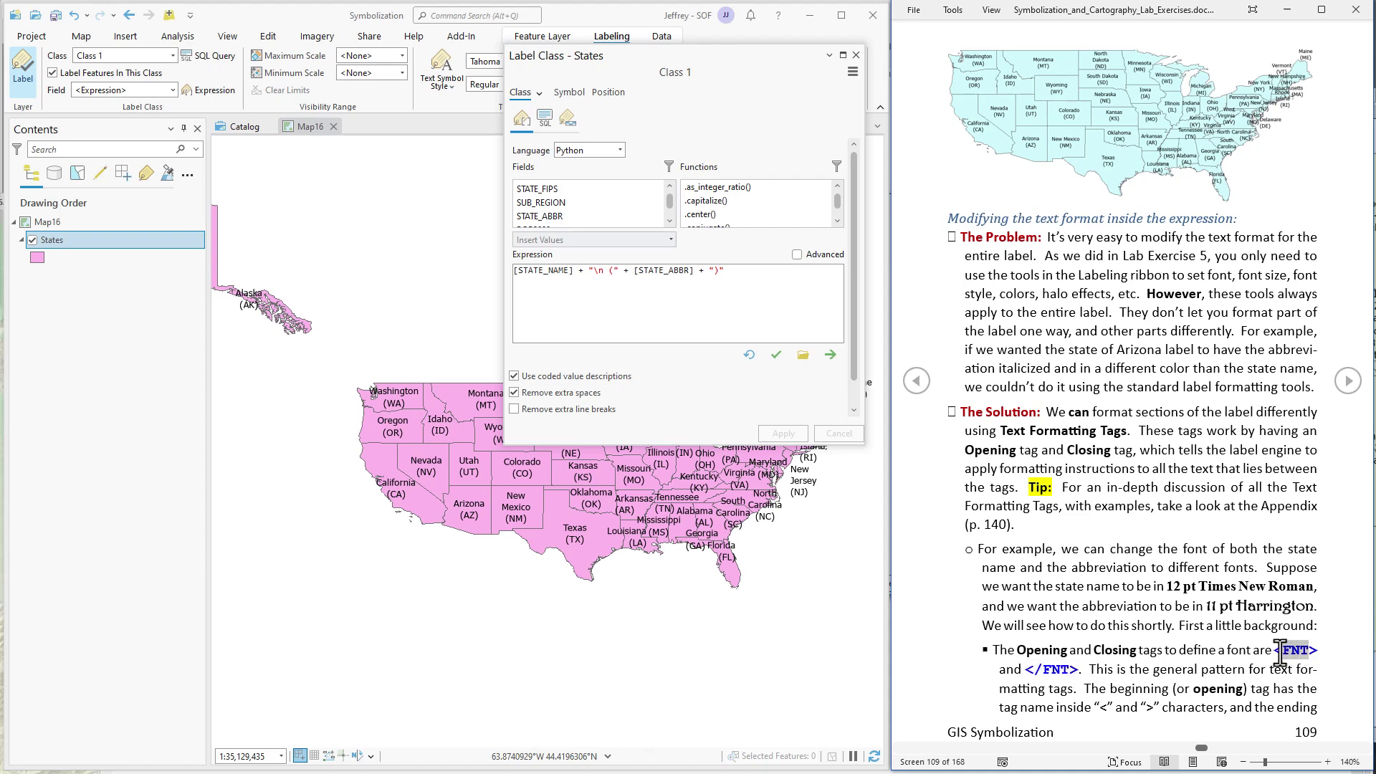
pyautogui.moveTo(1283, 650); pyautogui.dragTo(1307, 650)
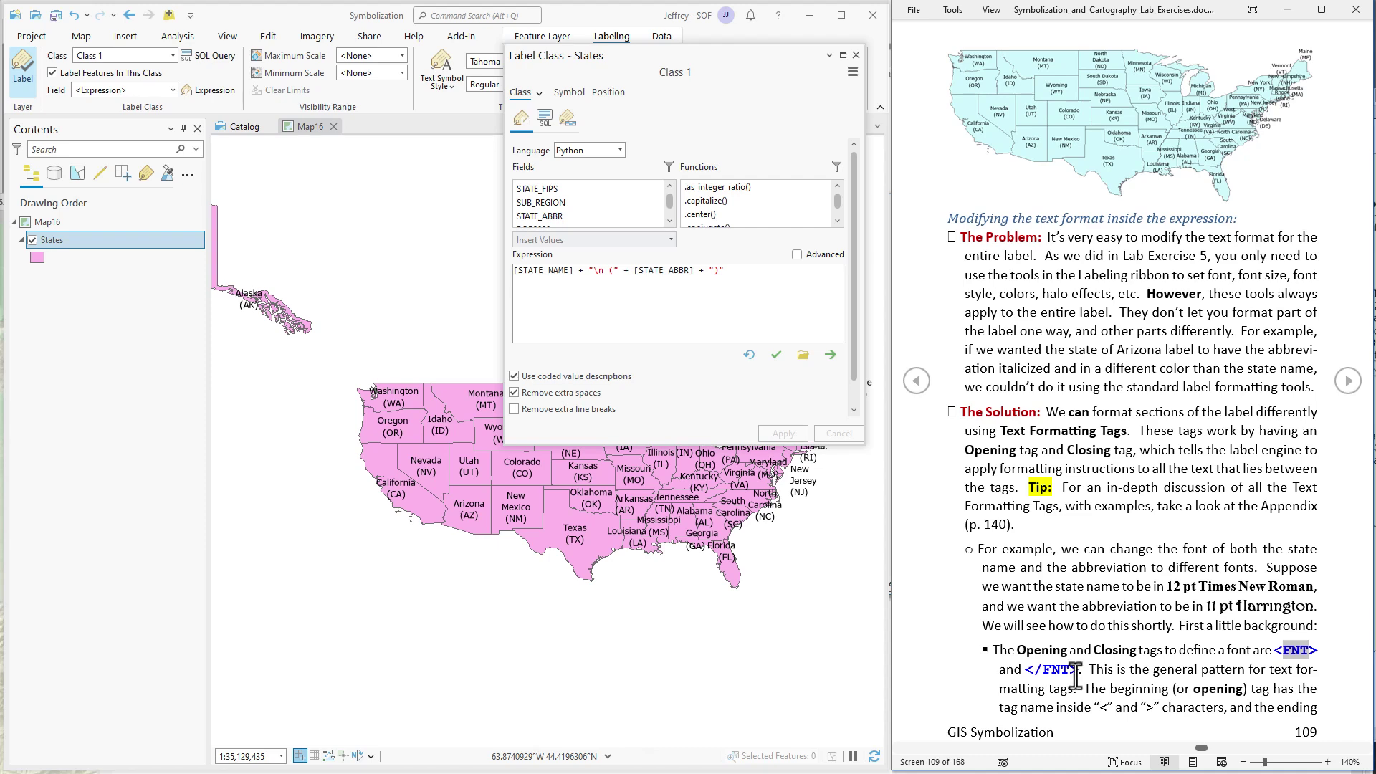
pyautogui.moveTo(1026, 674); pyautogui.dragTo(1078, 675)
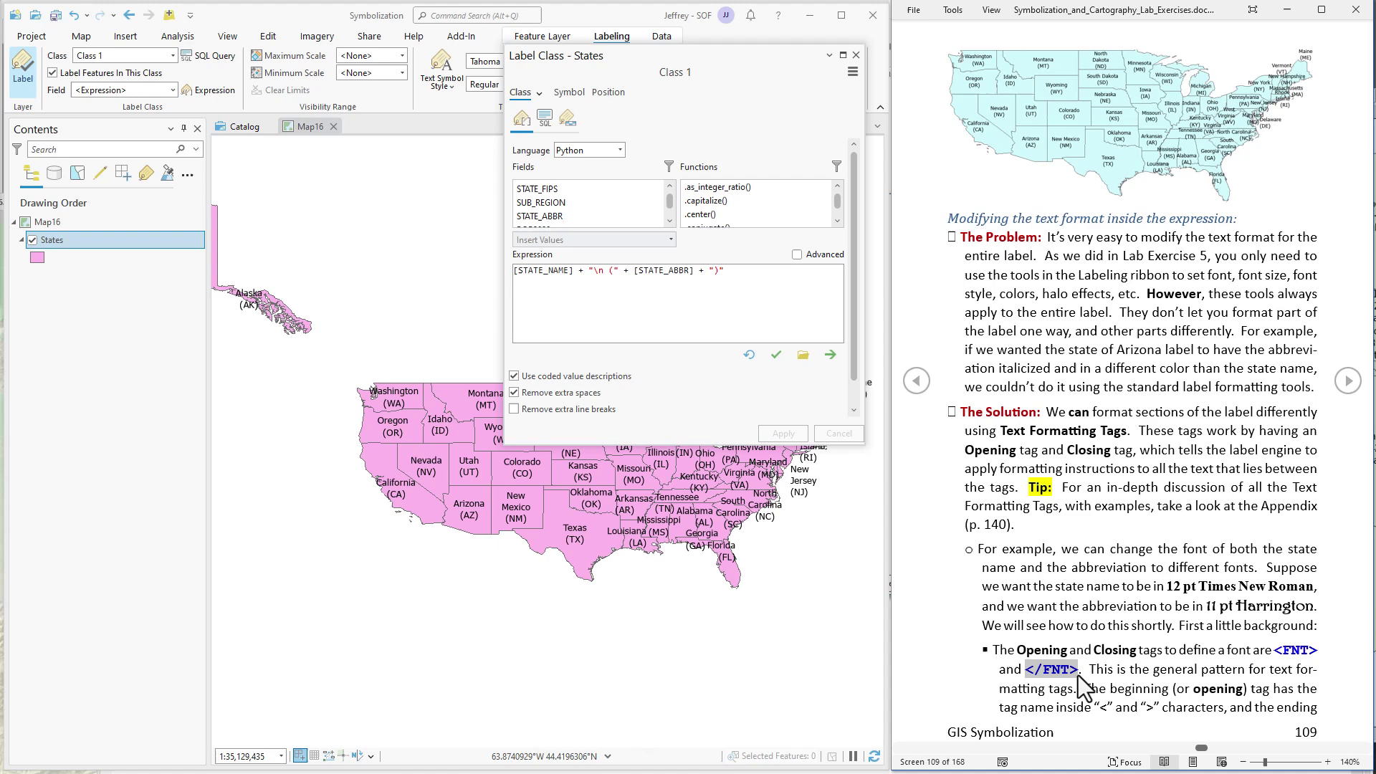
pyautogui.click(1039, 671)
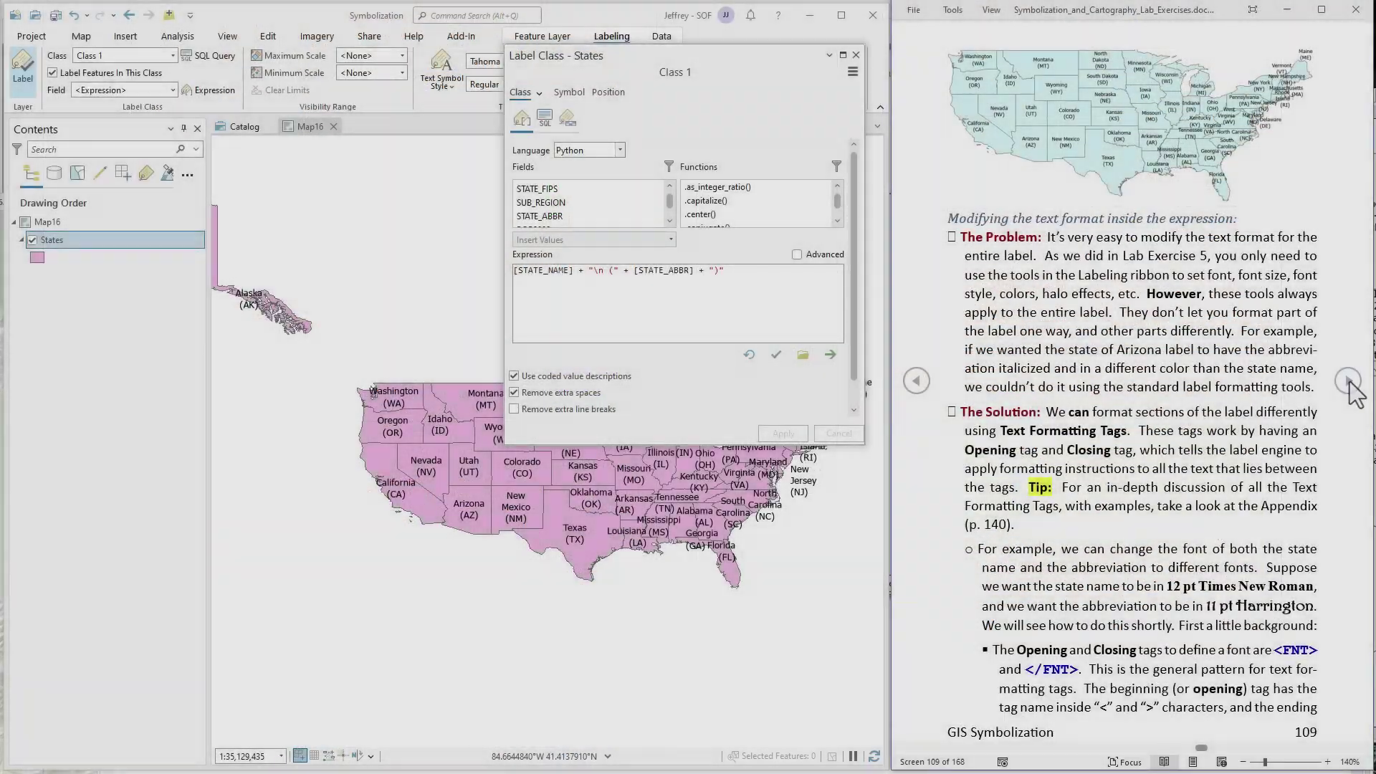
# - Turn the manual to page 110 and select the <FNT name='Times New Roman' size='12'> example
pyautogui.click(1348, 380)
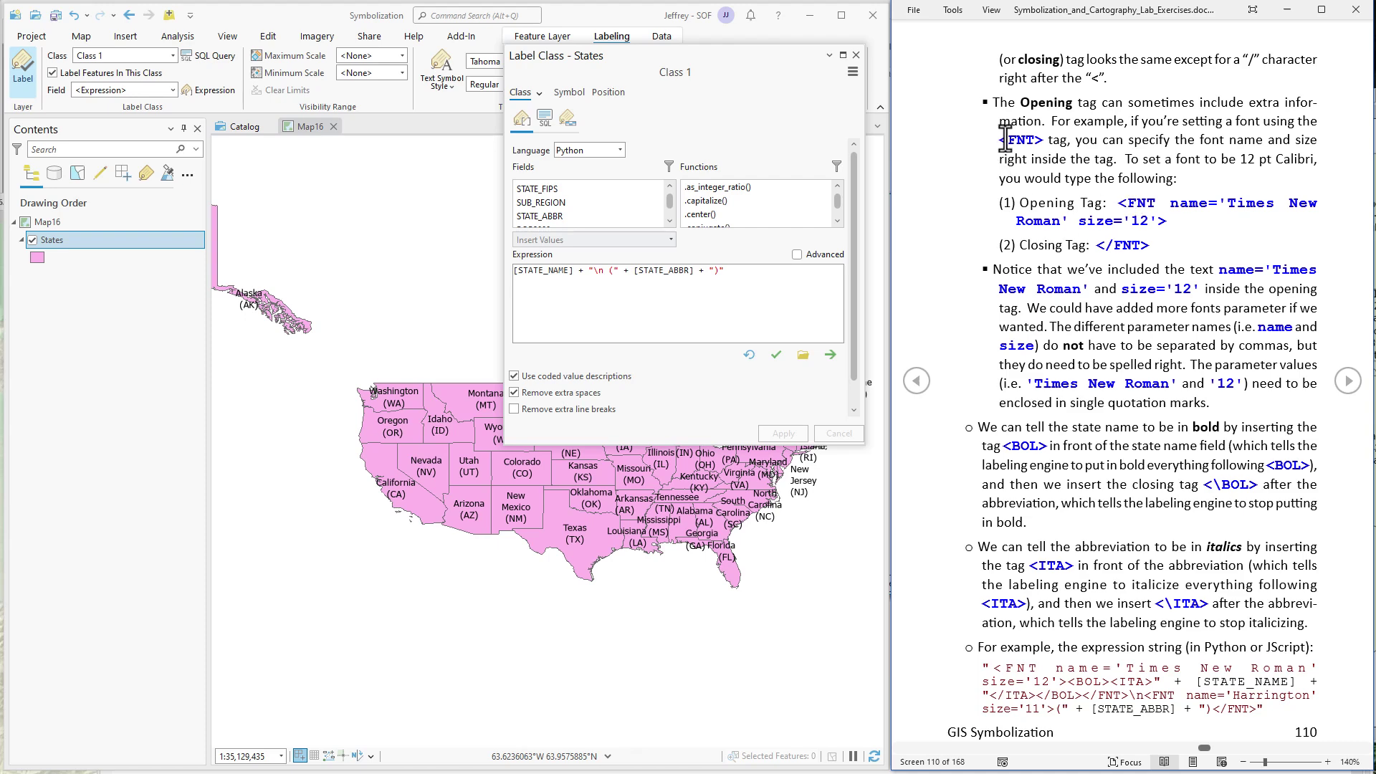
pyautogui.moveTo(999, 140); pyautogui.dragTo(1037, 141)
pyautogui.click(1037, 142)
pyautogui.moveTo(1167, 222); pyautogui.dragTo(1118, 210)
# - Copy the Times New Roman opening tag and paste it at the start of the expression
pyautogui.rightClick(1136, 207)
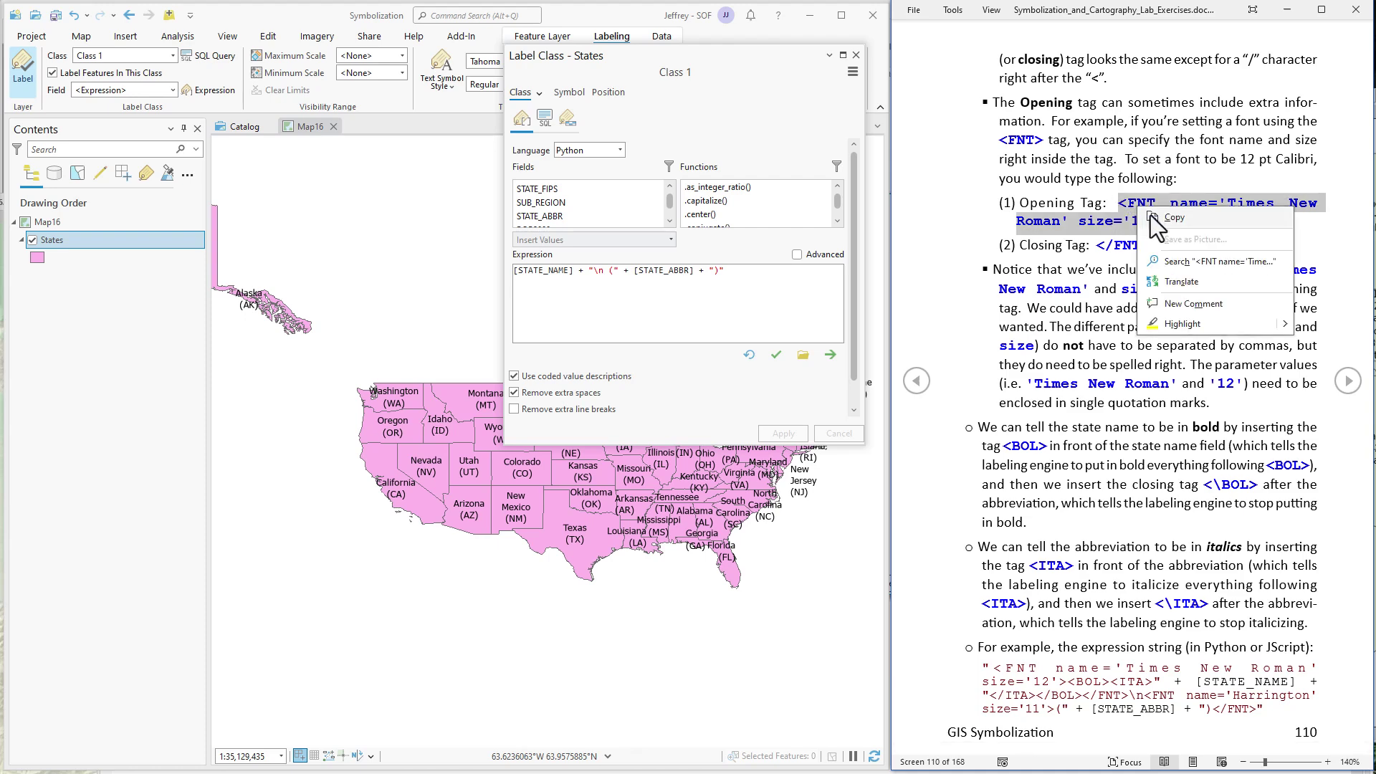
pyautogui.click(1150, 215)
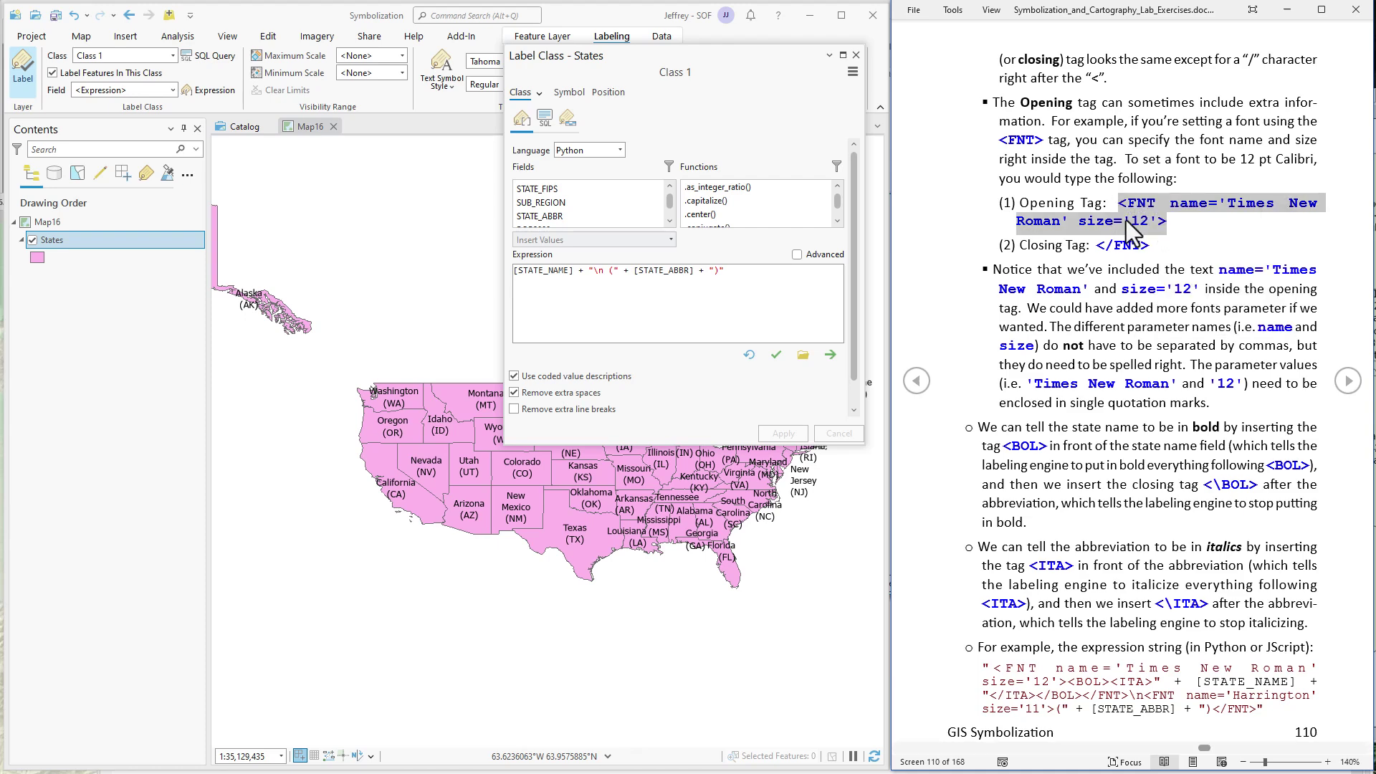
pyautogui.click(515, 272)
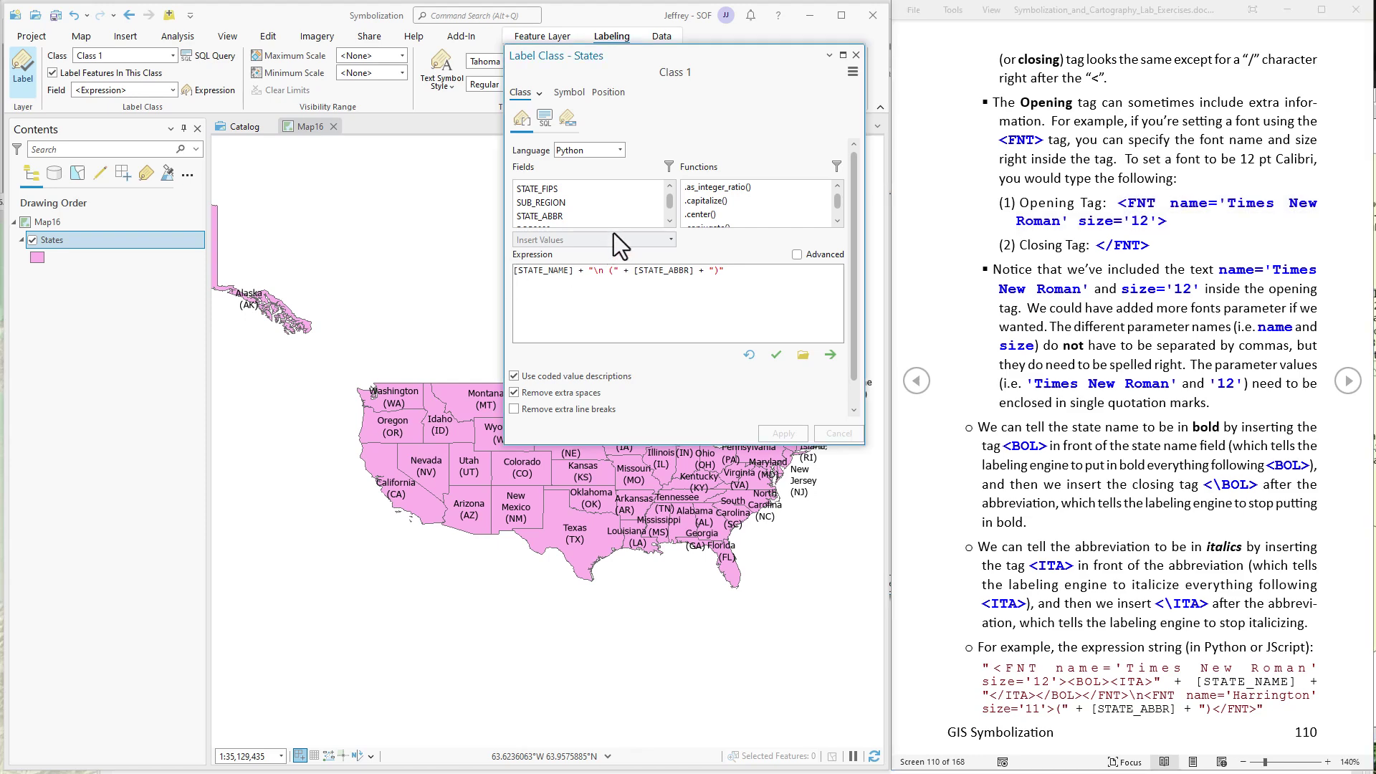
pyautogui.hotkey('ctrl', 'v')
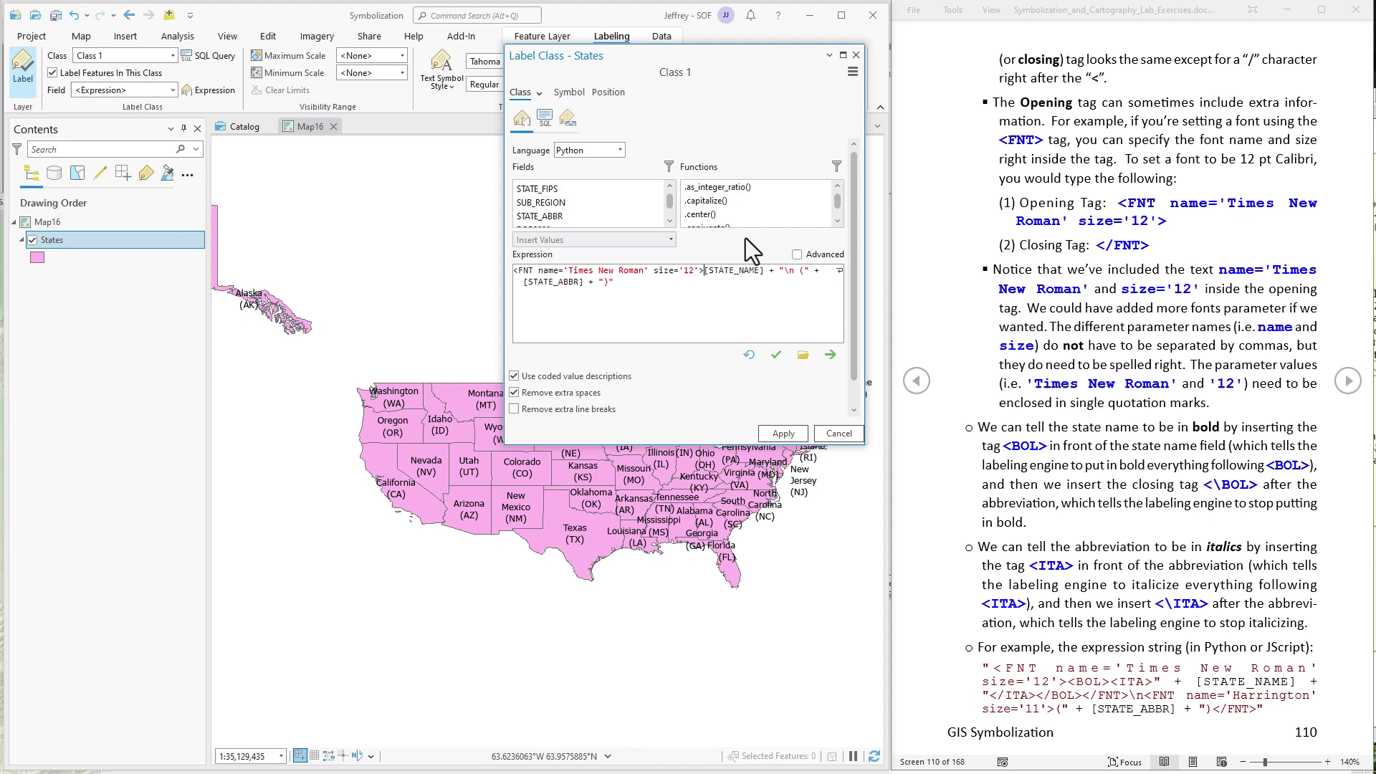
pyautogui.keyDown('shift'); pyautogui.click(514, 273); pyautogui.keyUp('shift')
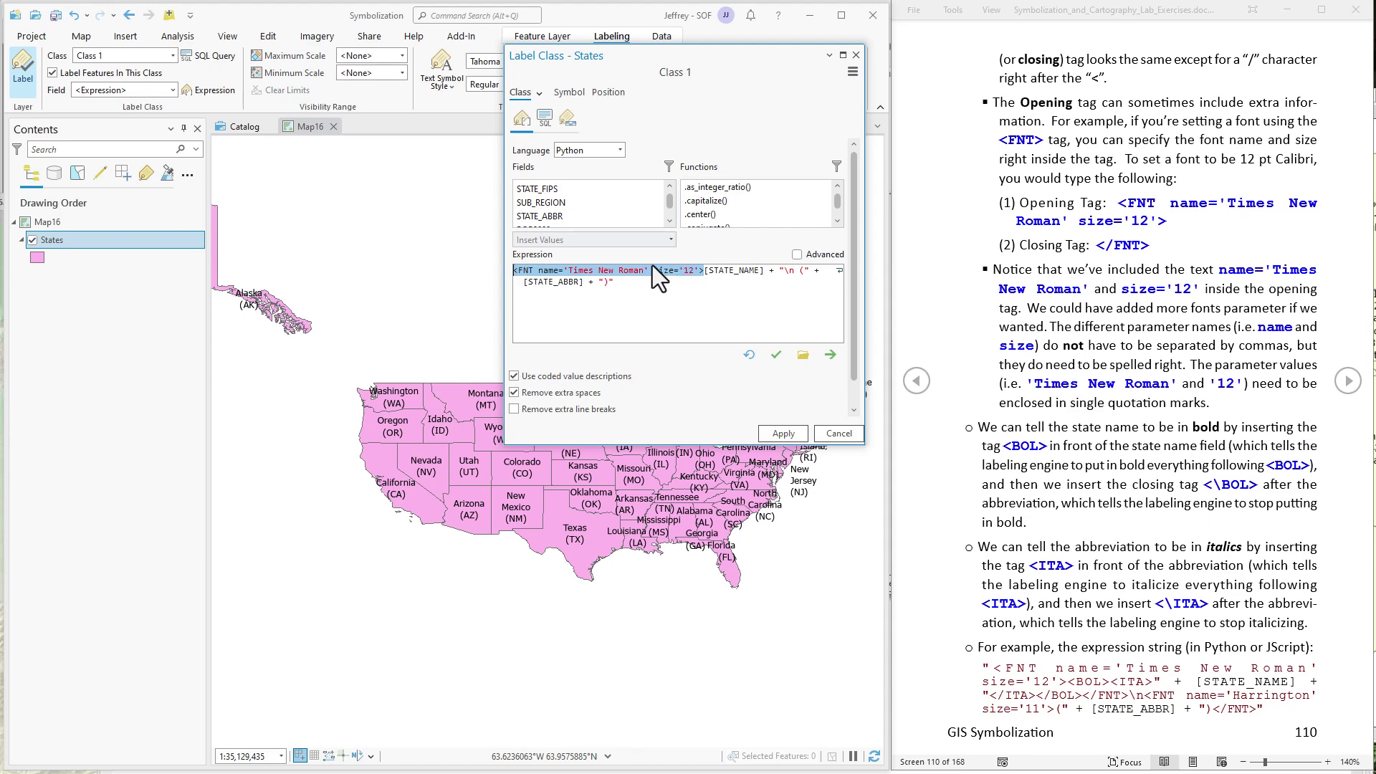
pyautogui.click(514, 272)
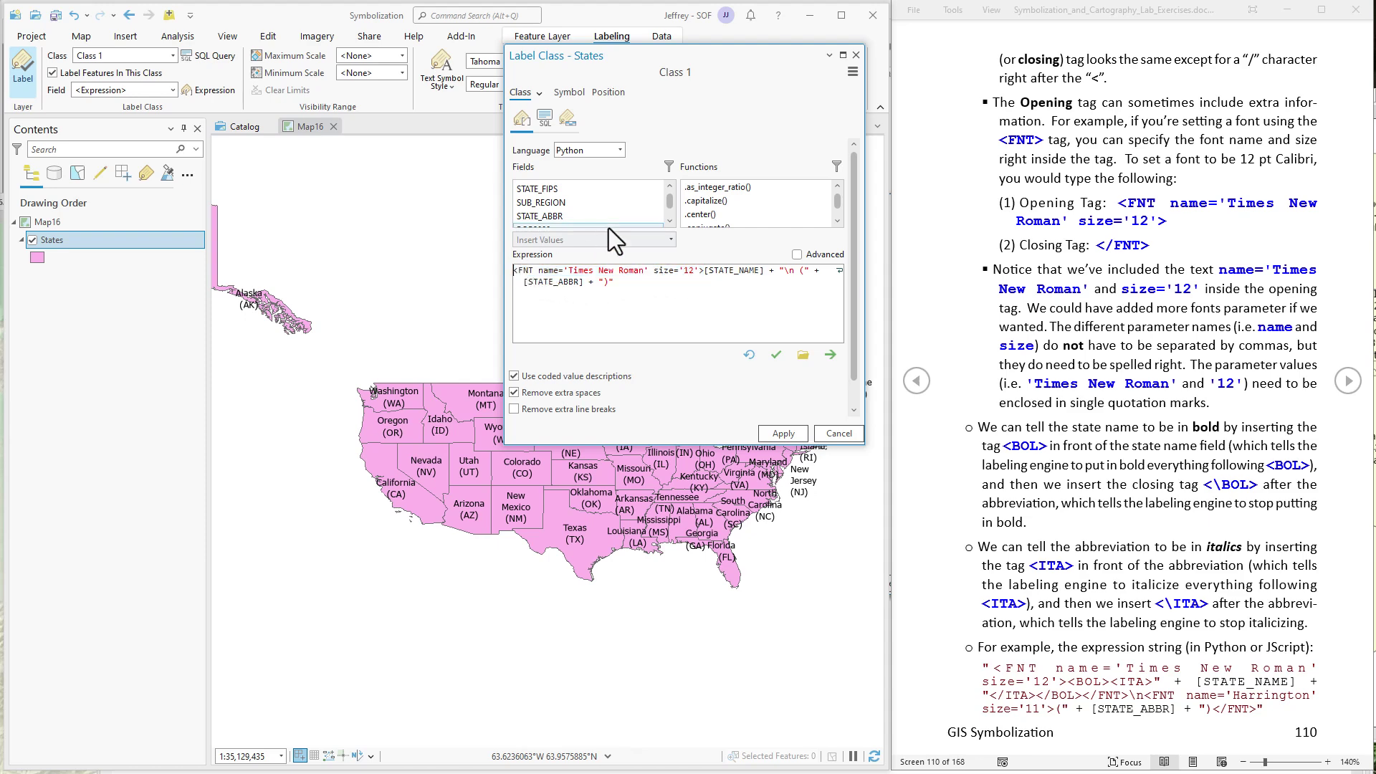
# - Add the "\n (" + text and closing </FNT> tag, then verify the expression
pyautogui.write('"\\n (')
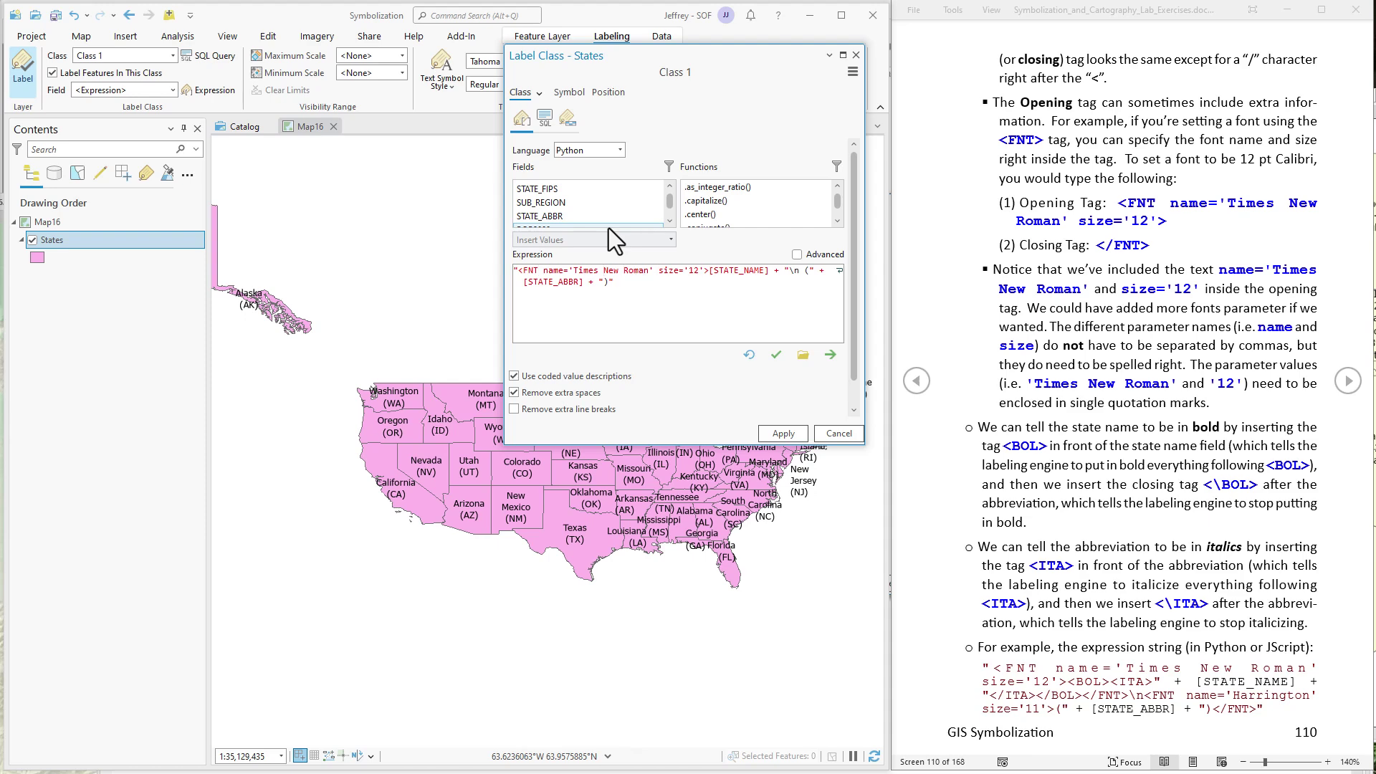
pyautogui.write('" +')
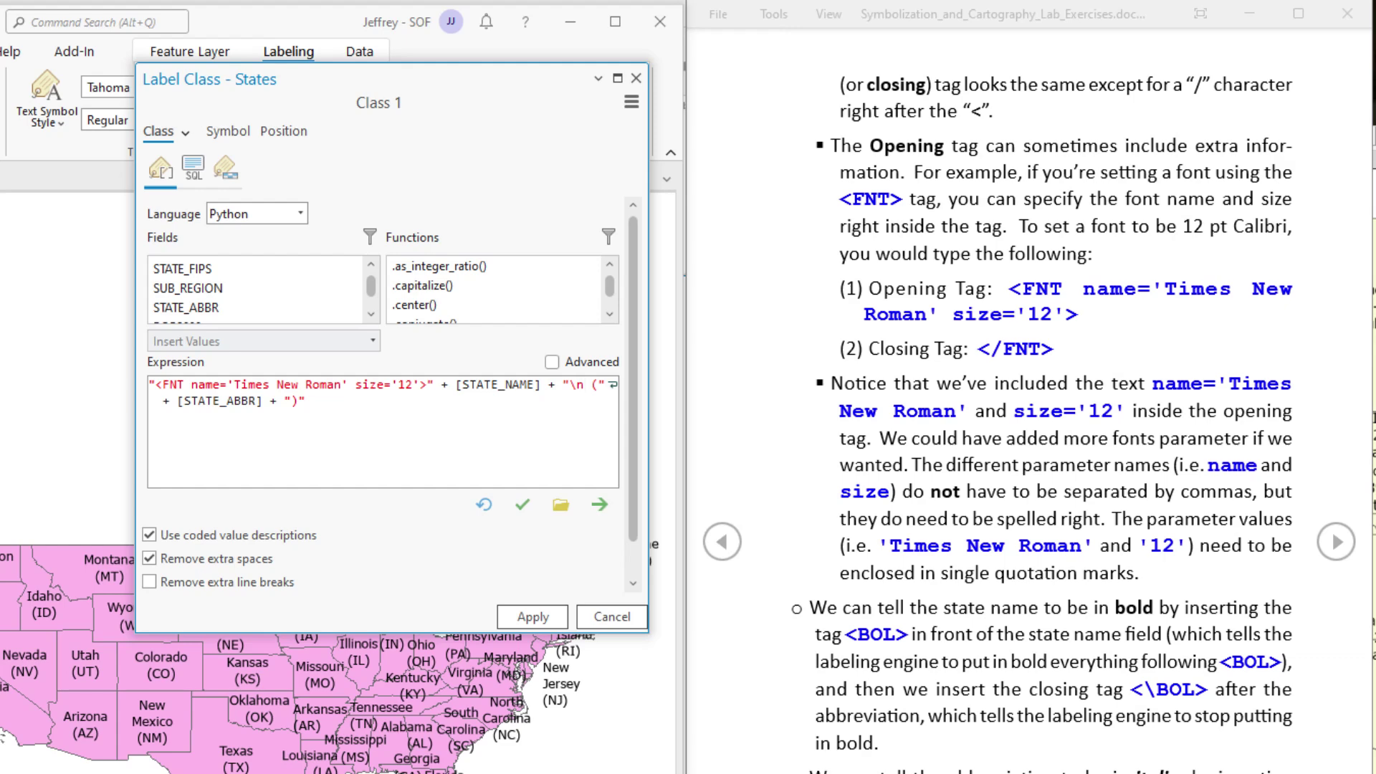
pyautogui.write('</F')
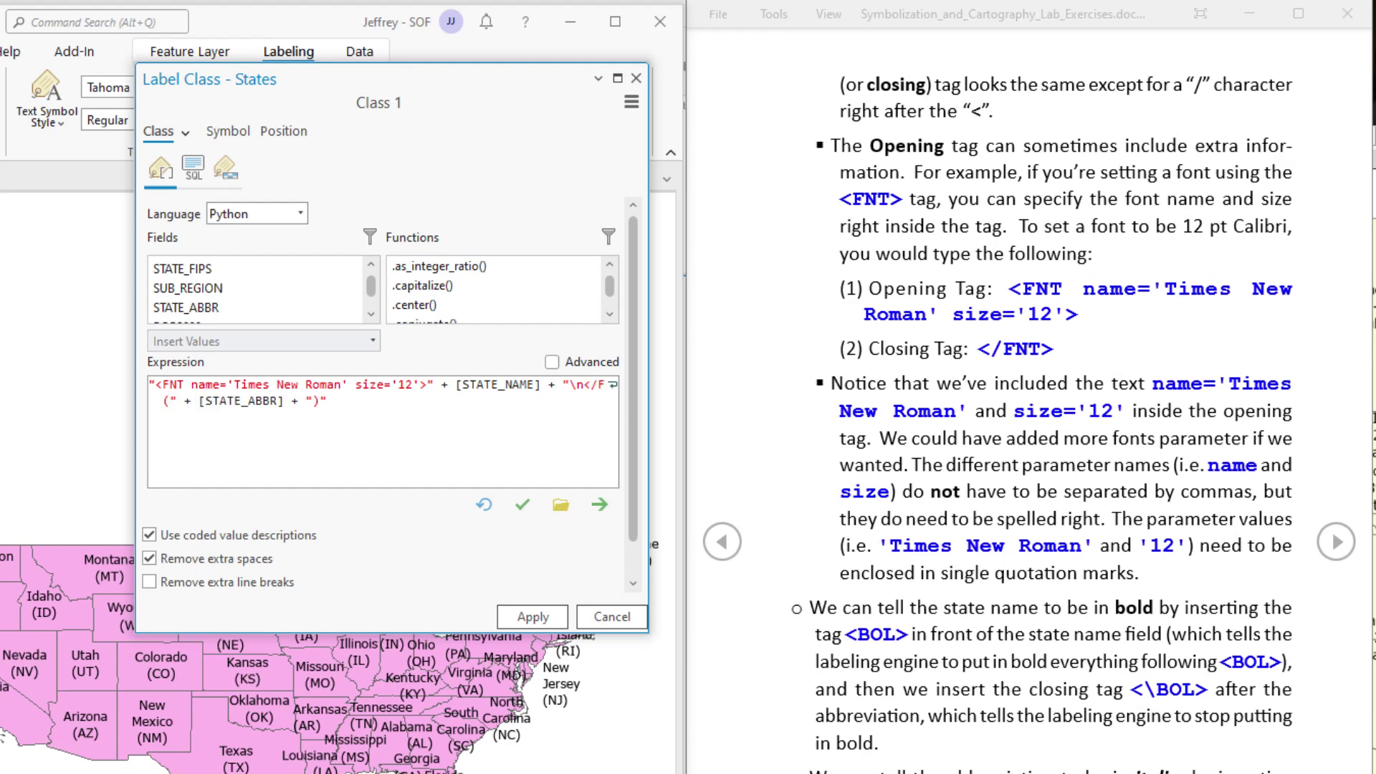
pyautogui.write('NT>')
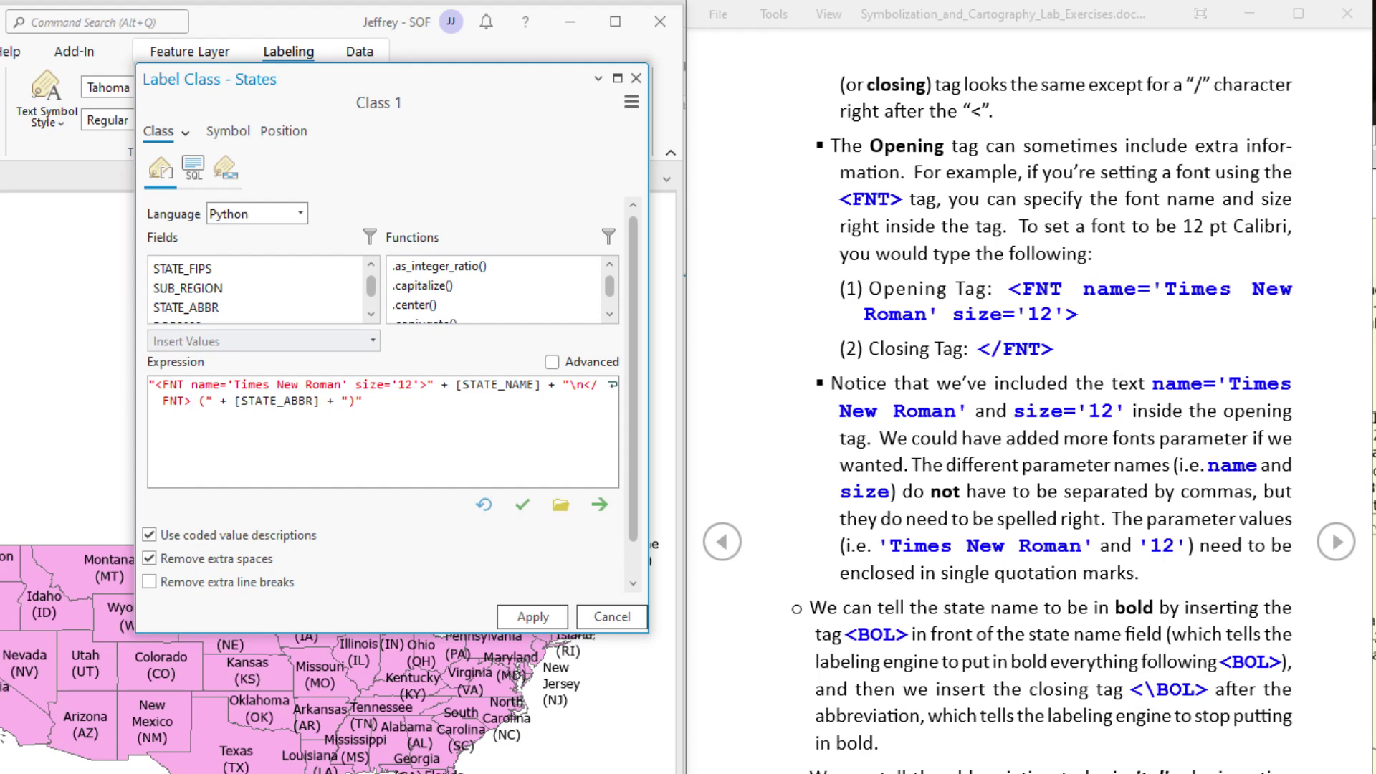
pyautogui.click(521, 504)
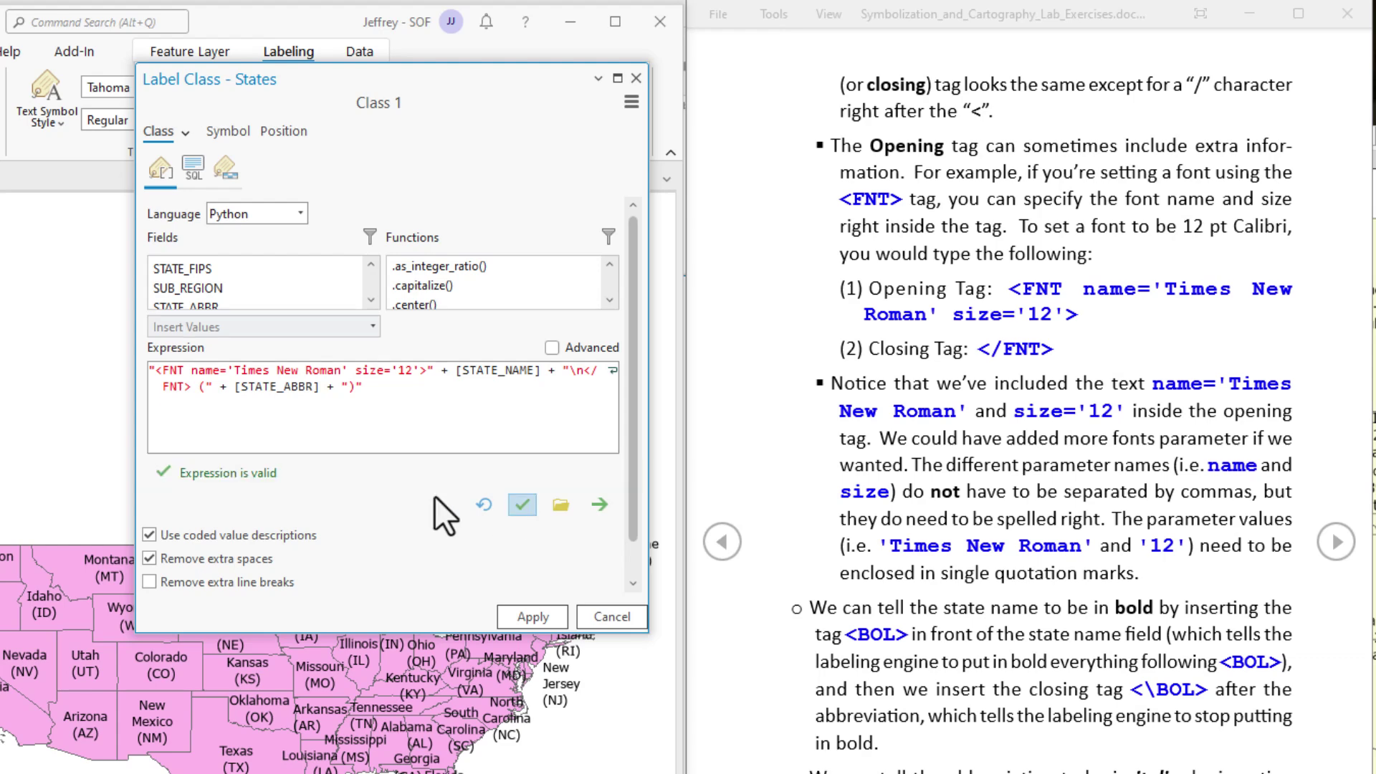
# - Apply the font expression, then wrap the state name in <BOL><ITA> and </ITA></BOL> tags
pyautogui.click(526, 618)
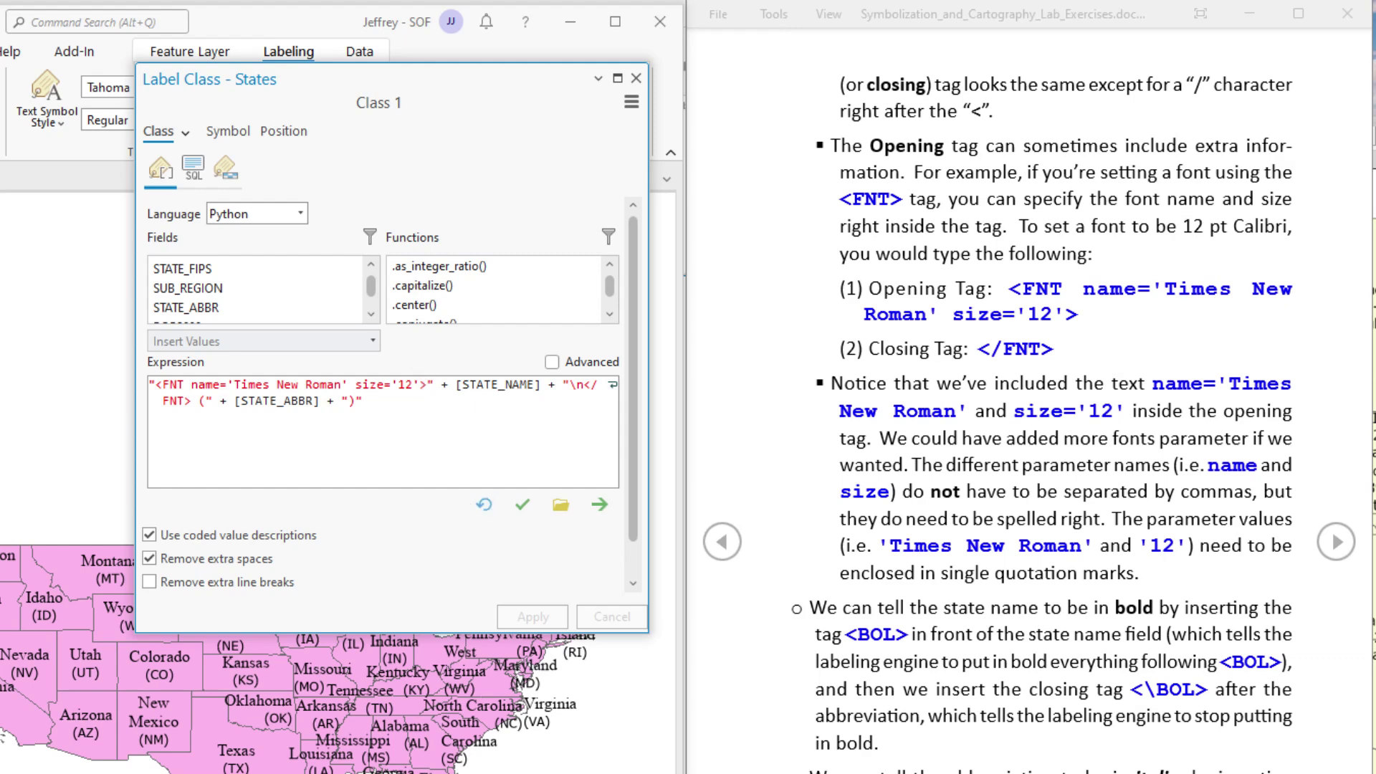
pyautogui.write('<')
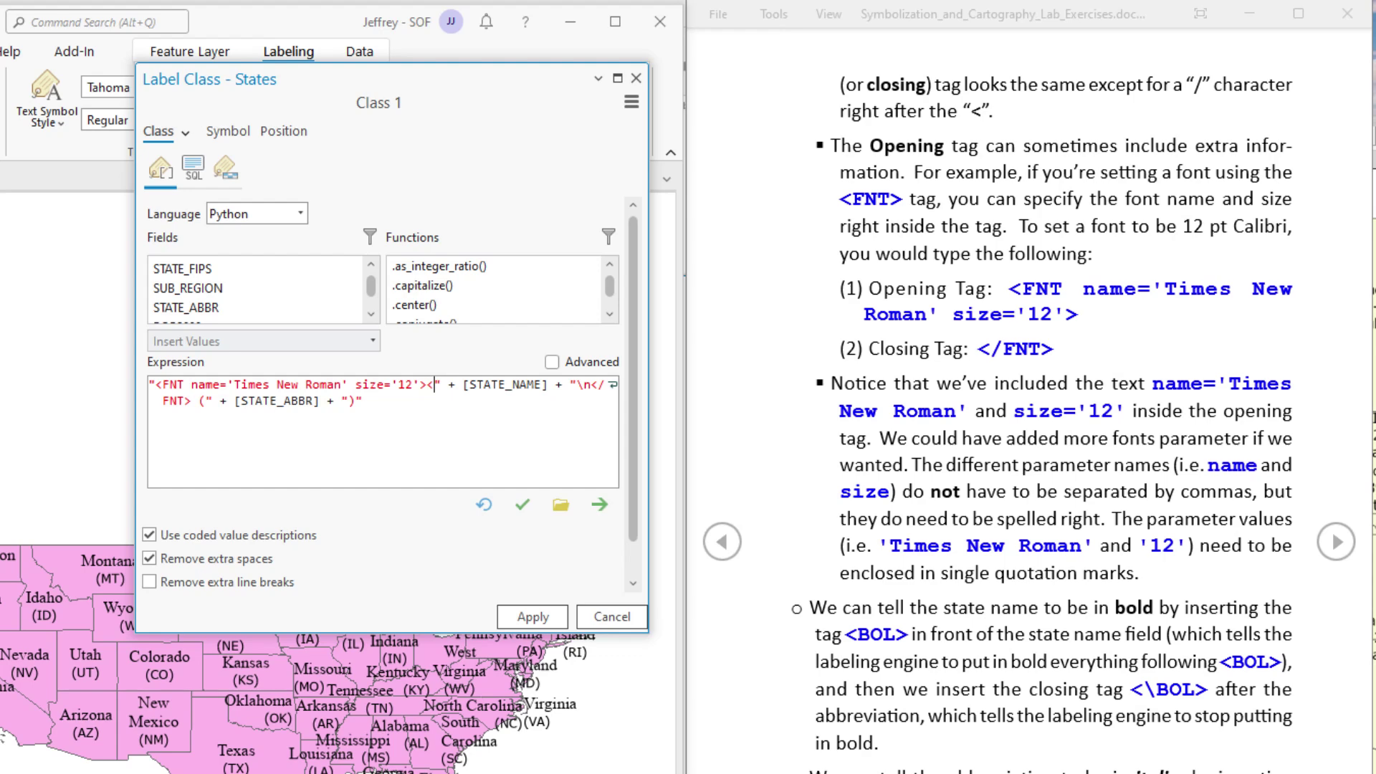
pyautogui.write('BOL>')
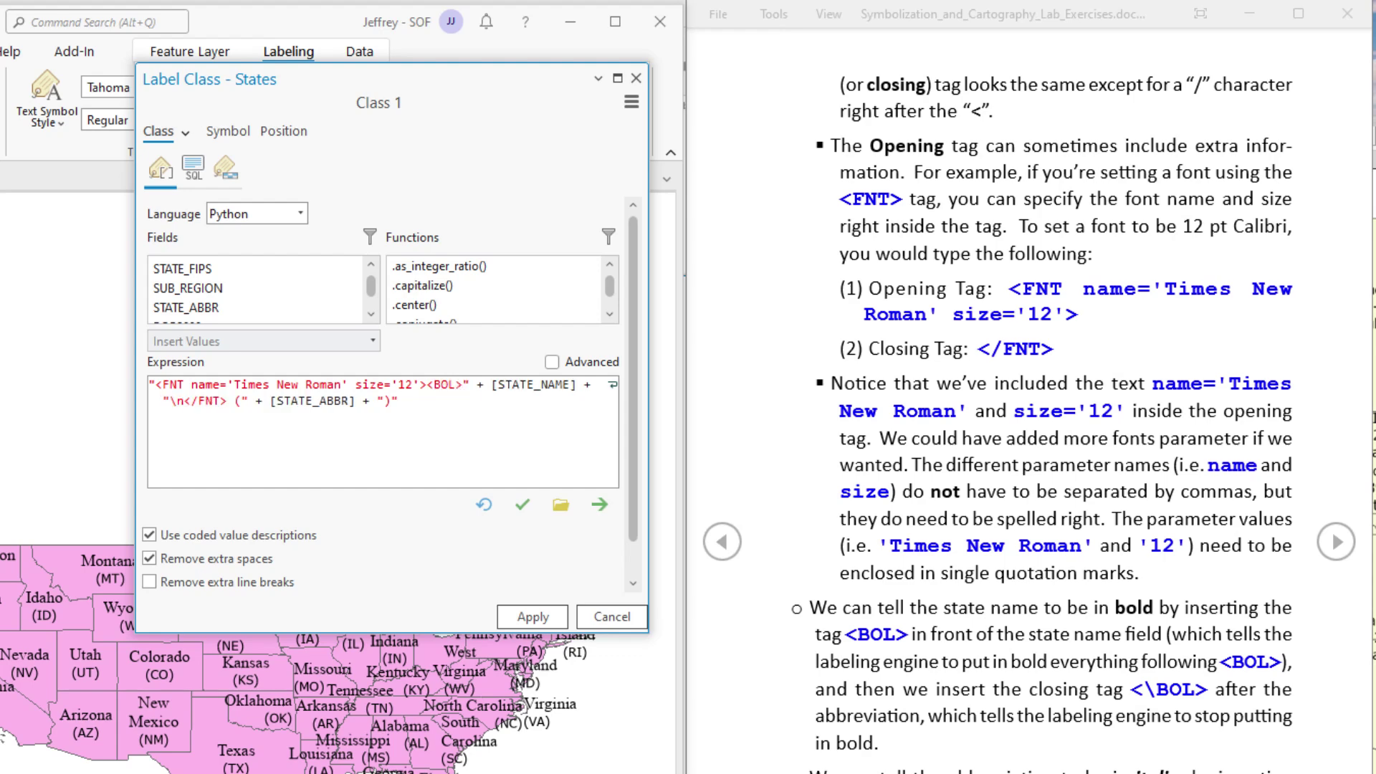
pyautogui.write('<ITA>')
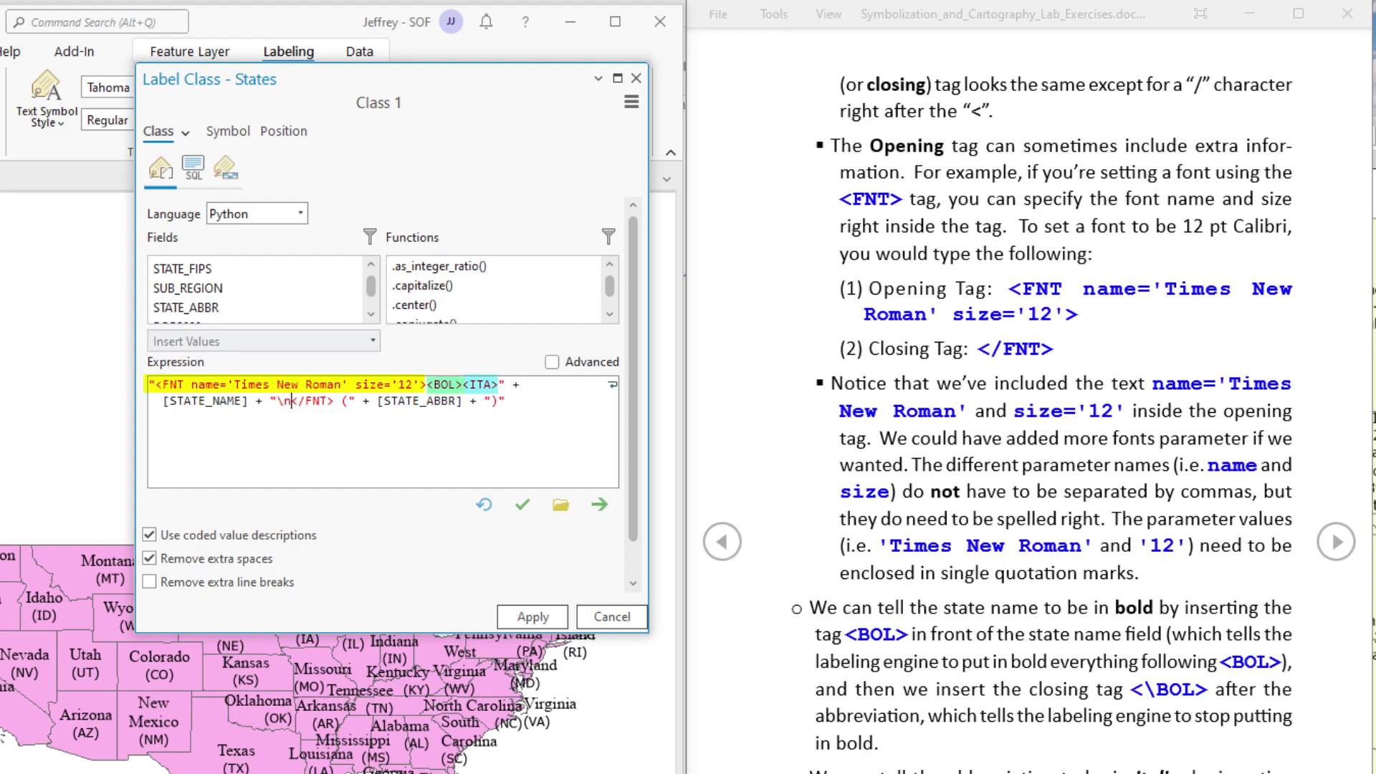
pyautogui.write('</ITA')
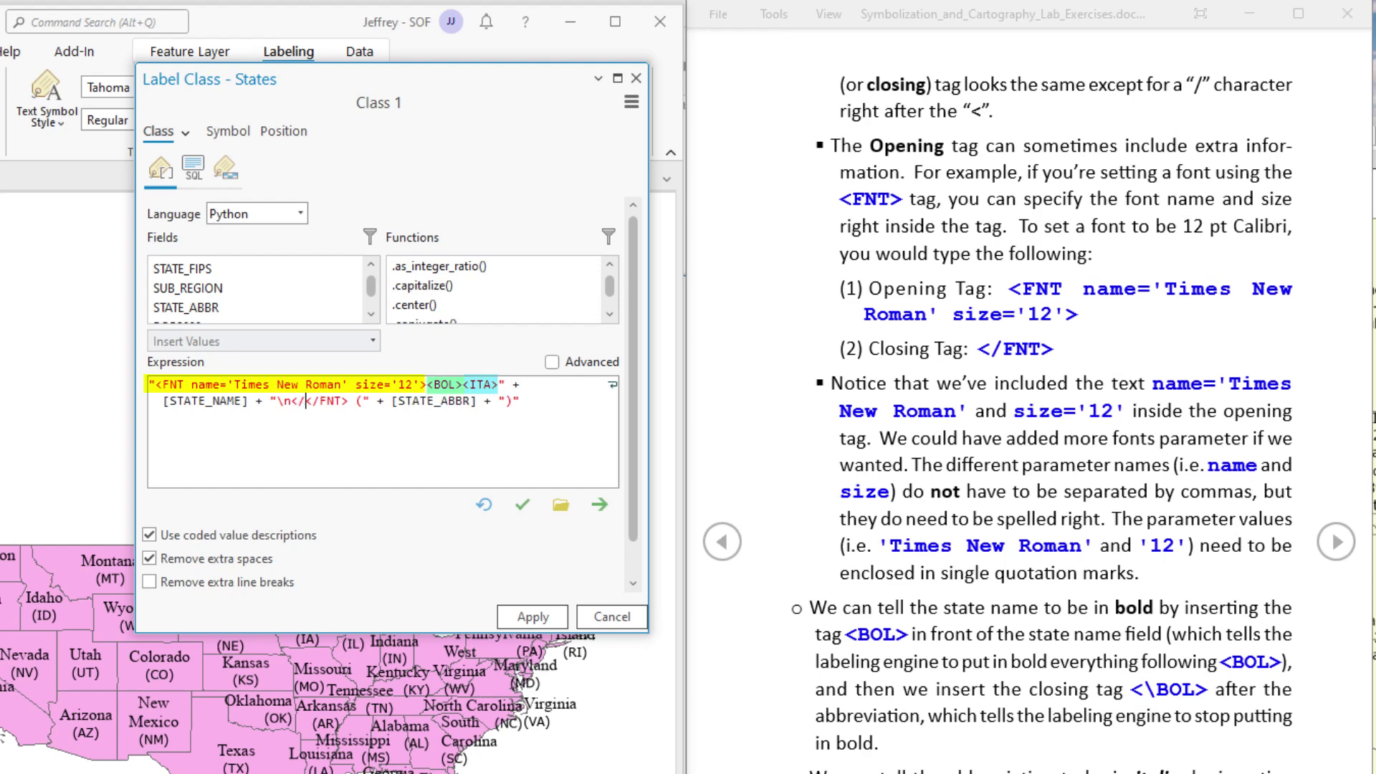
pyautogui.write('><')
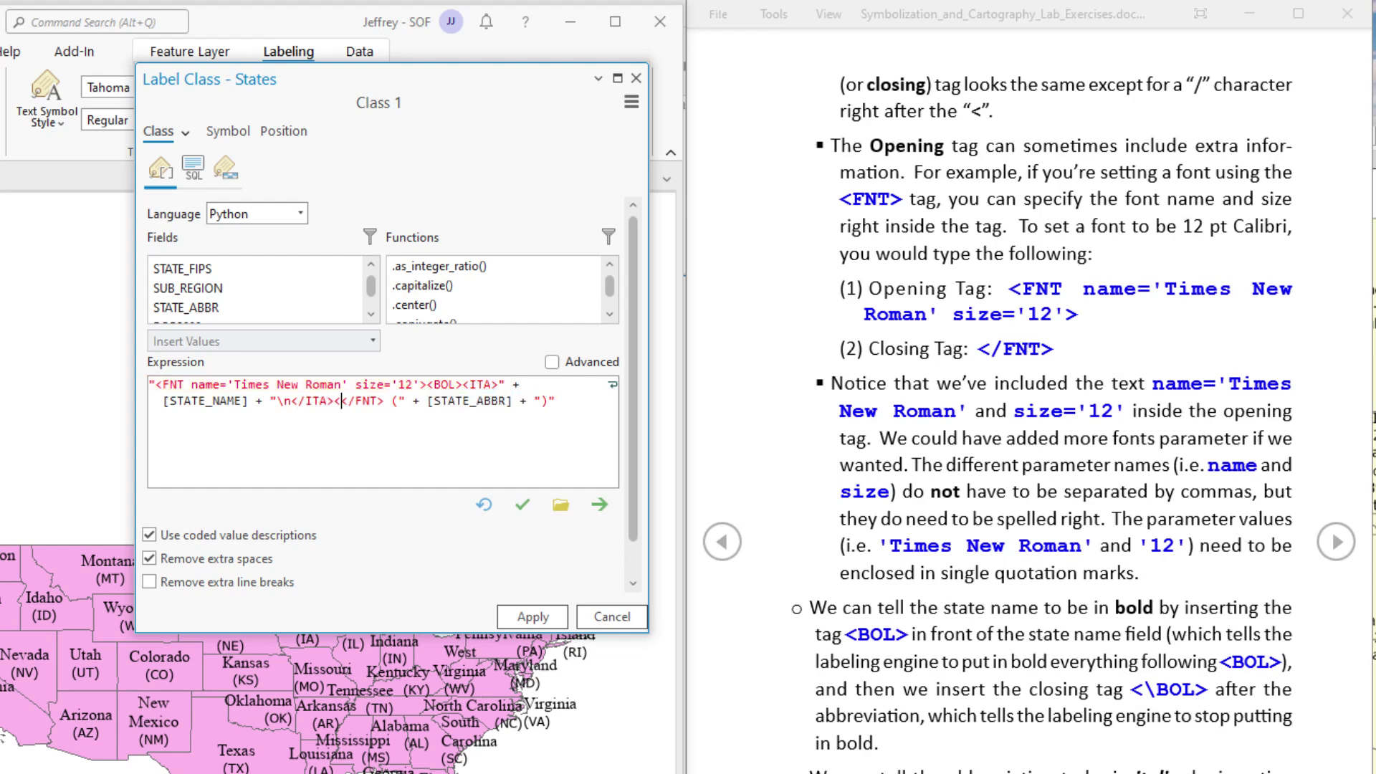
pyautogui.write('/BOL>')
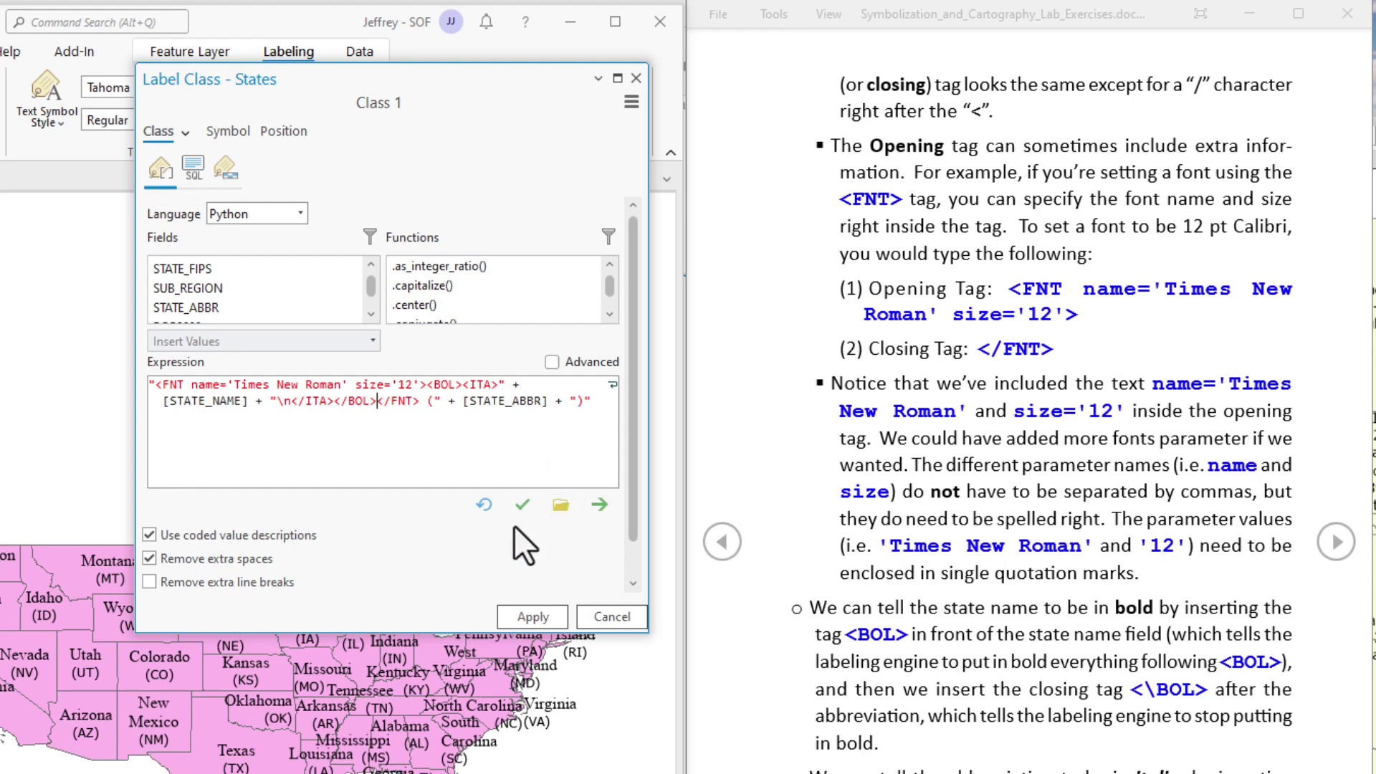
# - Apply the bold italic labels, then move </BOL> after </FNT> and apply, showing raw tag code
pyautogui.click(526, 622)
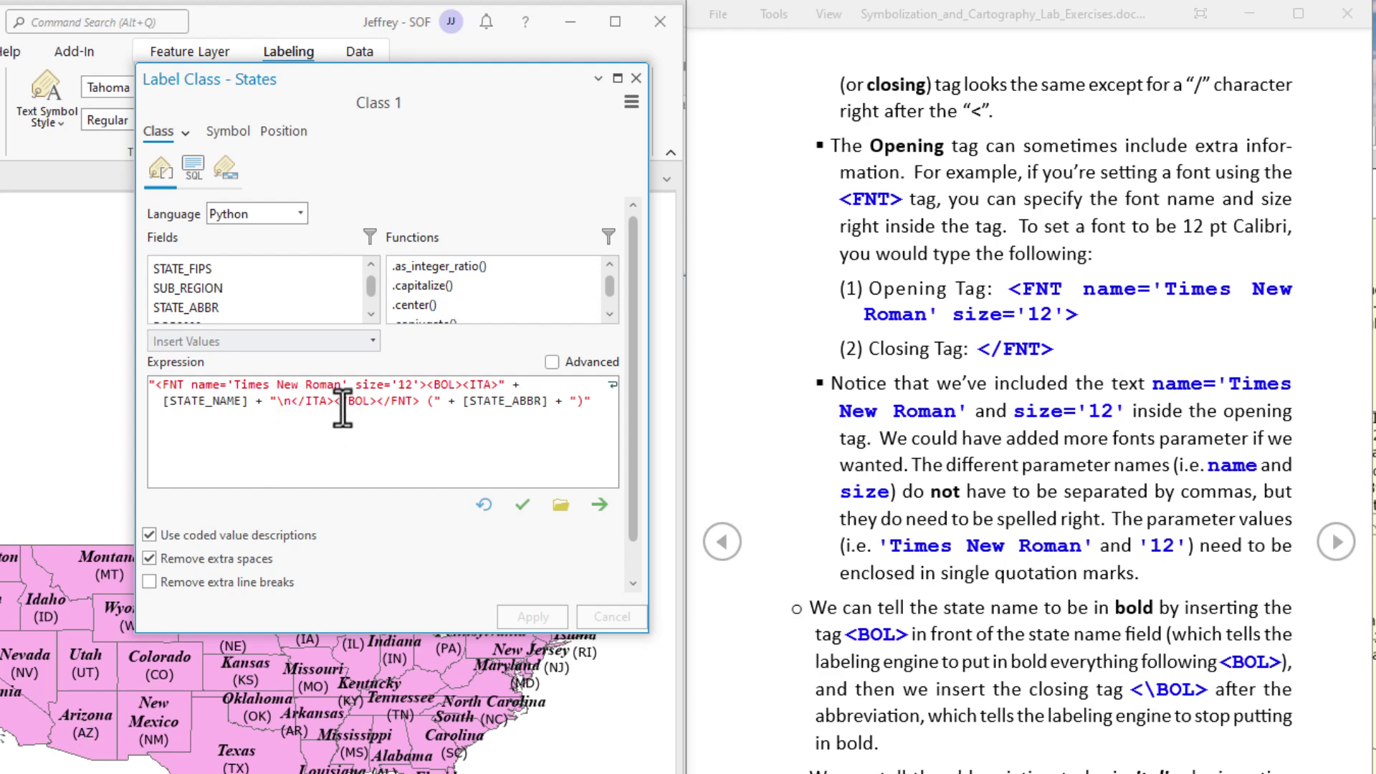
pyautogui.moveTo(334, 402); pyautogui.dragTo(373, 400)
pyautogui.hotkey('ctrl', 'c')
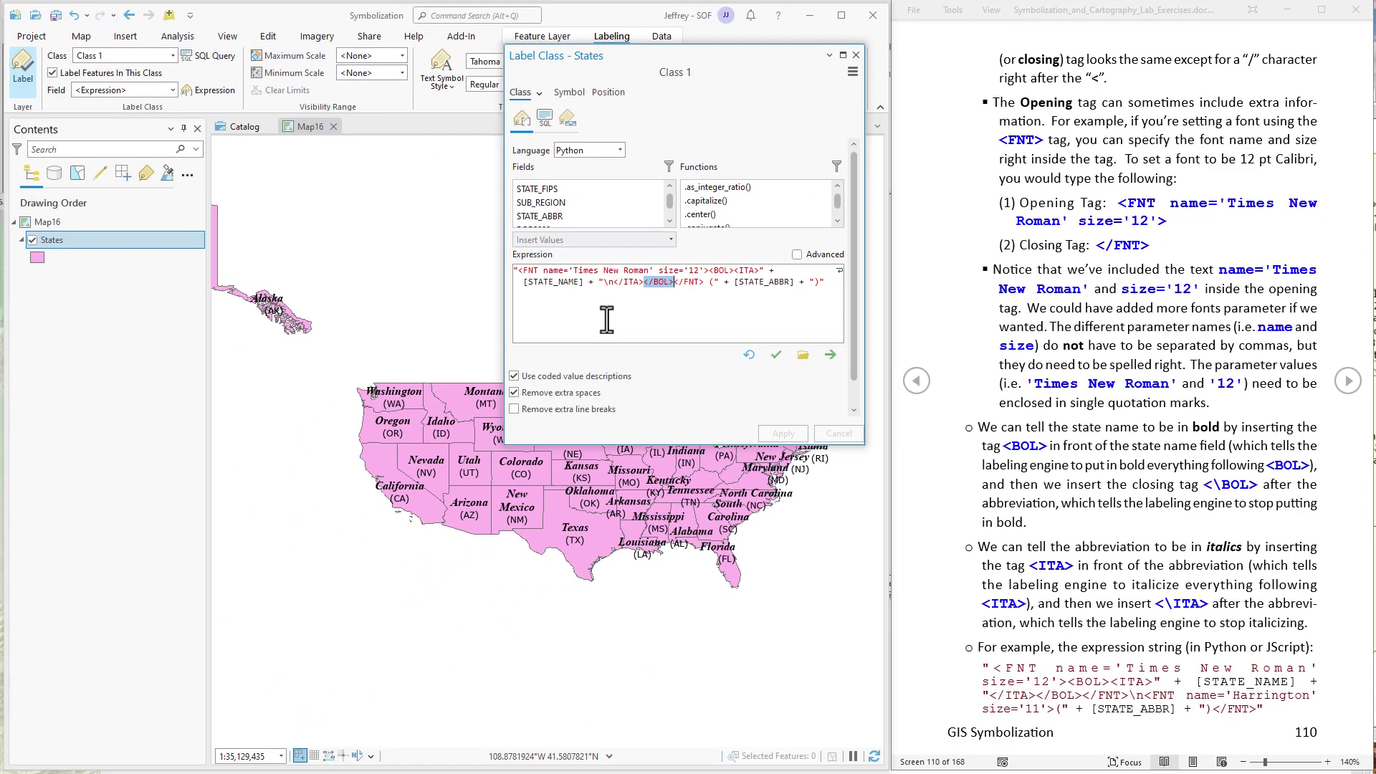
pyautogui.press('Delete')
pyautogui.click(674, 281)
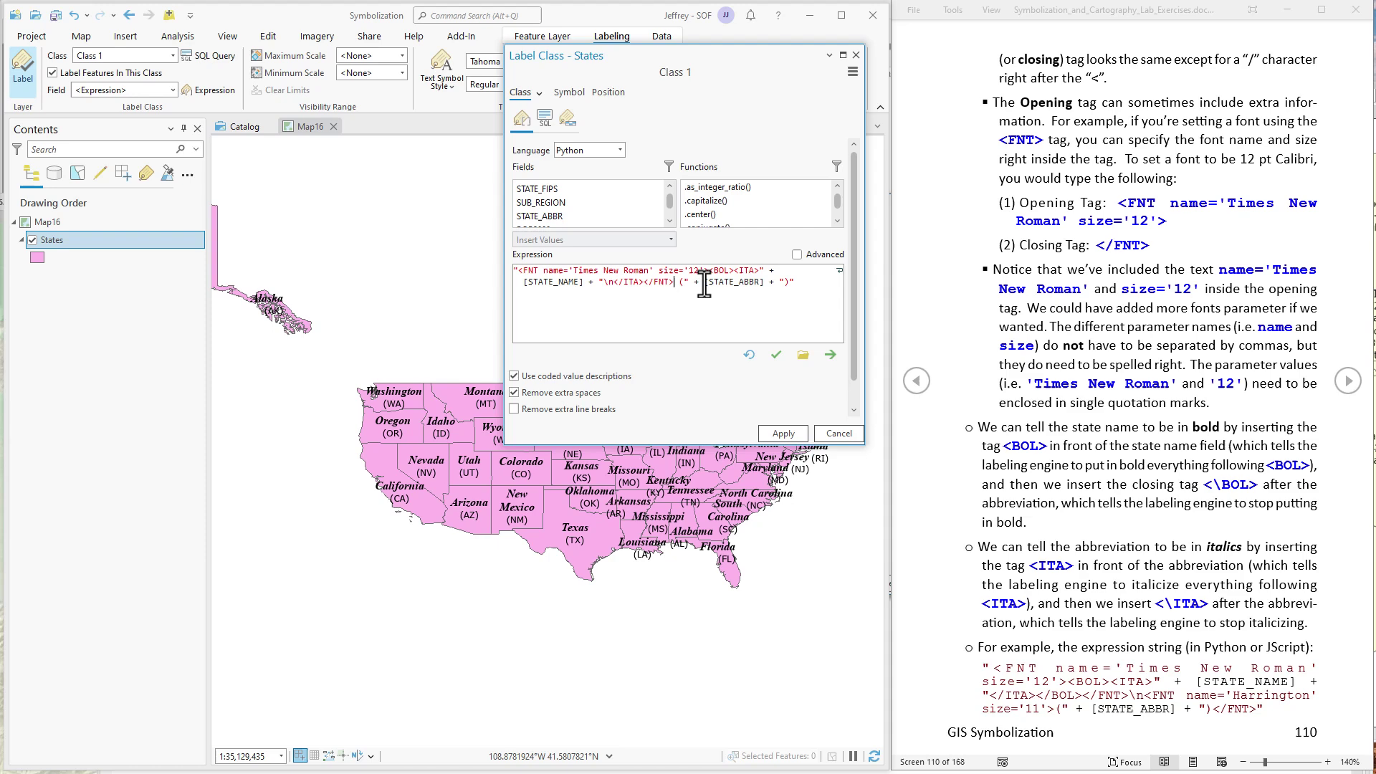
pyautogui.hotkey('ctrl', 'v')
pyautogui.click(782, 435)
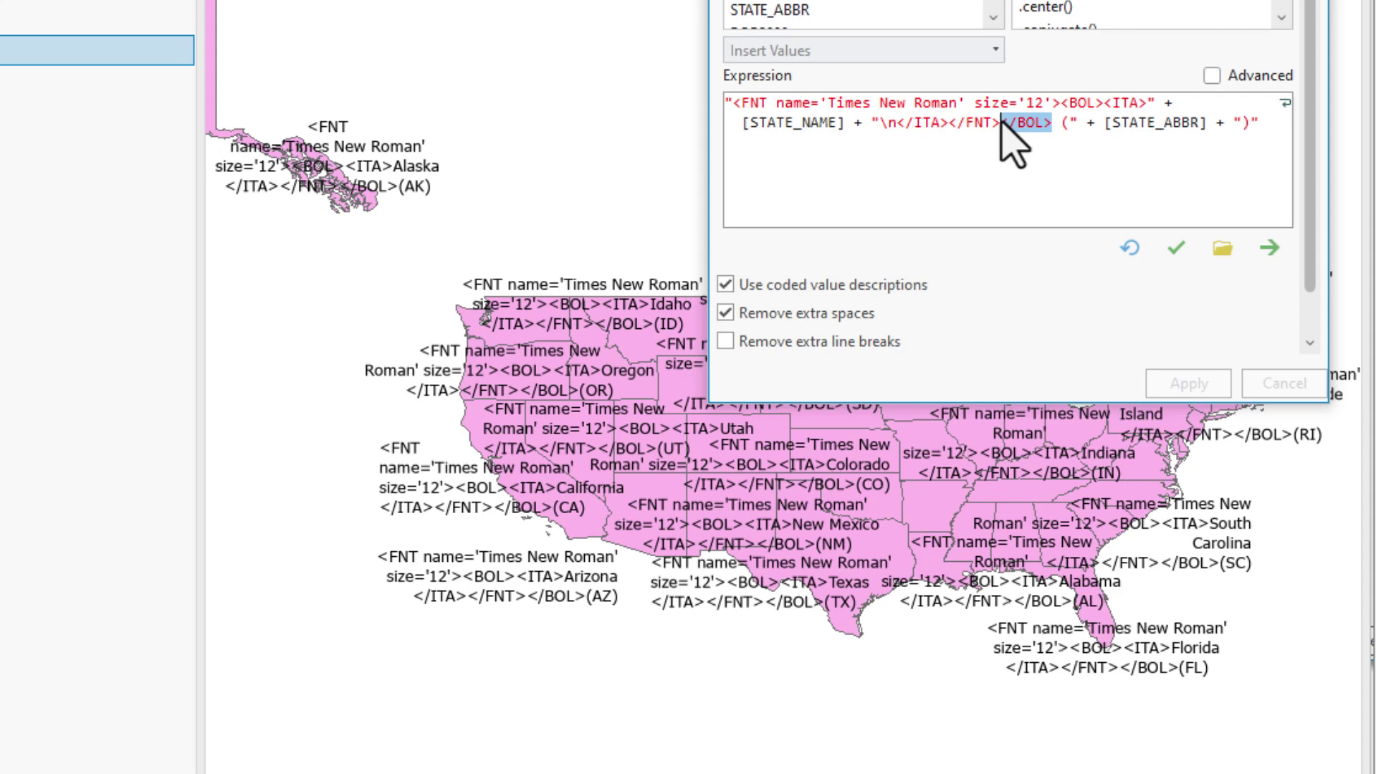
# - Move the </BOL> tag back between </ITA> and </FNT>
pyautogui.press('BackSpace')
pyautogui.click(949, 122)
pyautogui.hotkey('ctrl', 'v')
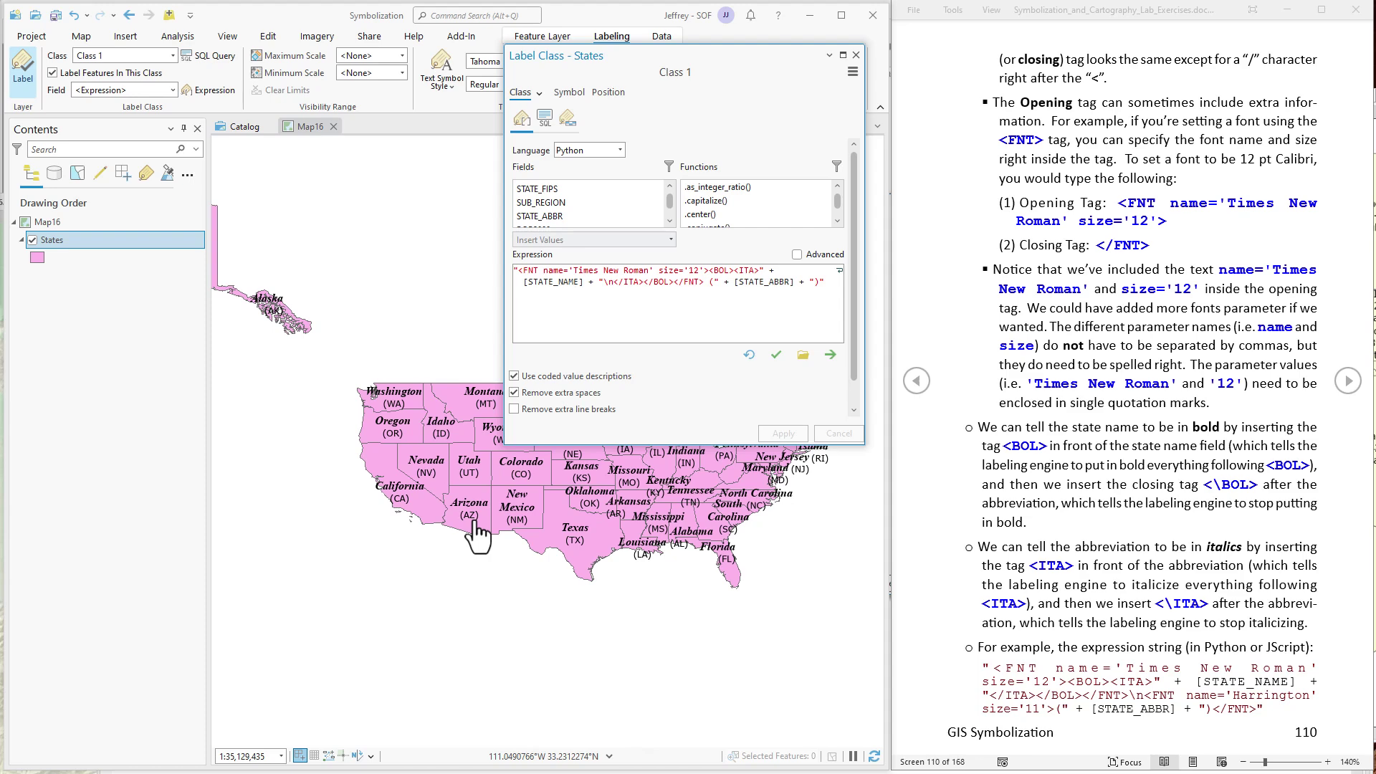
# - Copy <FNT name='Harrington' size='11'> from the guide and paste it before the abbreviation's parenthesis
pyautogui.click(1145, 699)
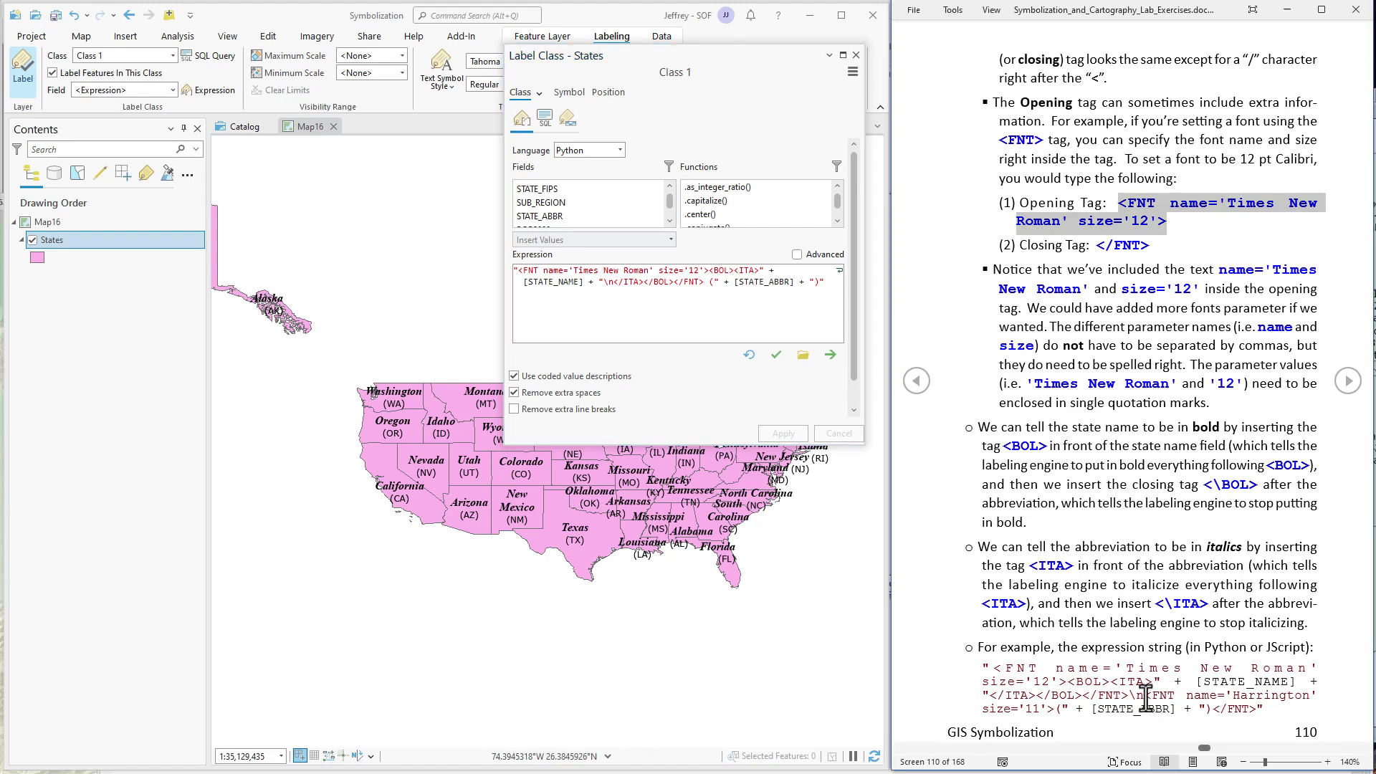
pyautogui.moveTo(1145, 699); pyautogui.dragTo(1059, 707)
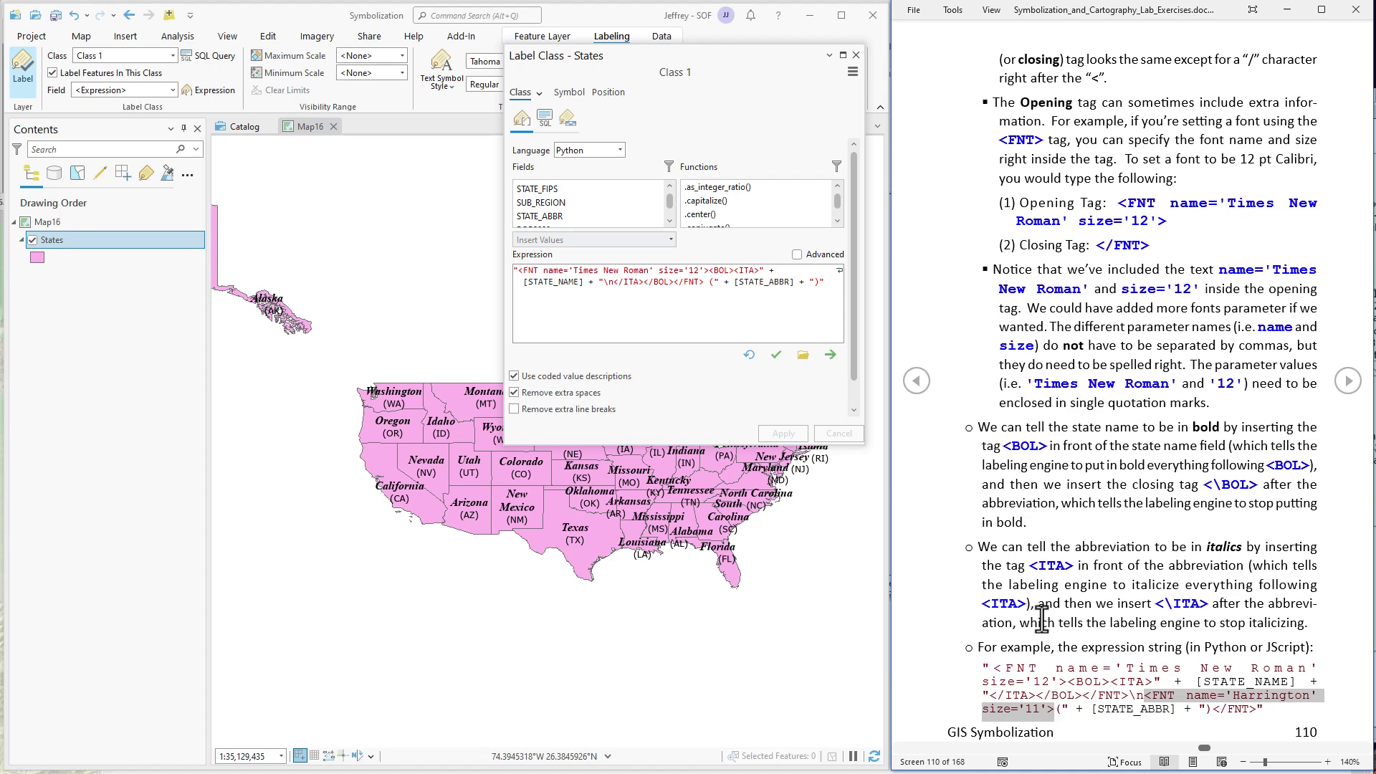
pyautogui.rightClick(1169, 698)
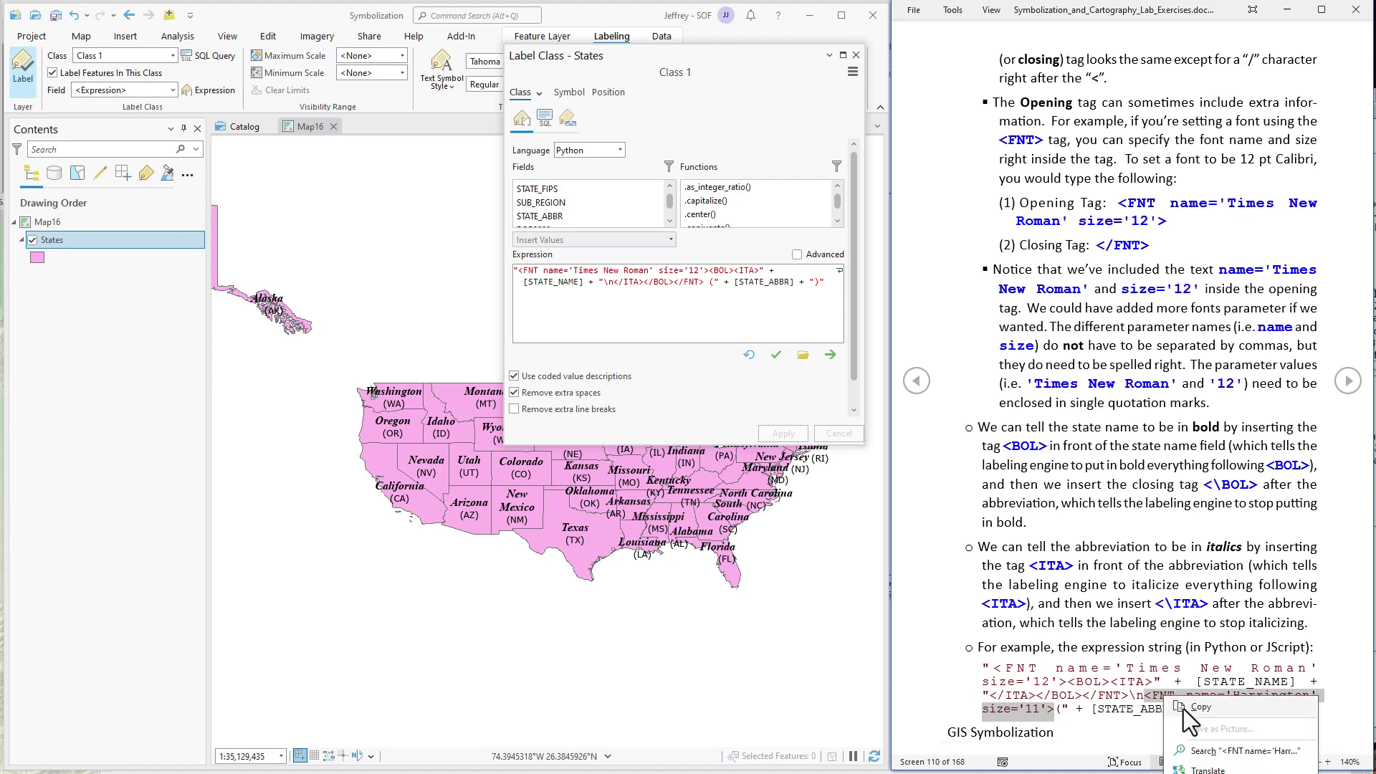
pyautogui.click(1184, 708)
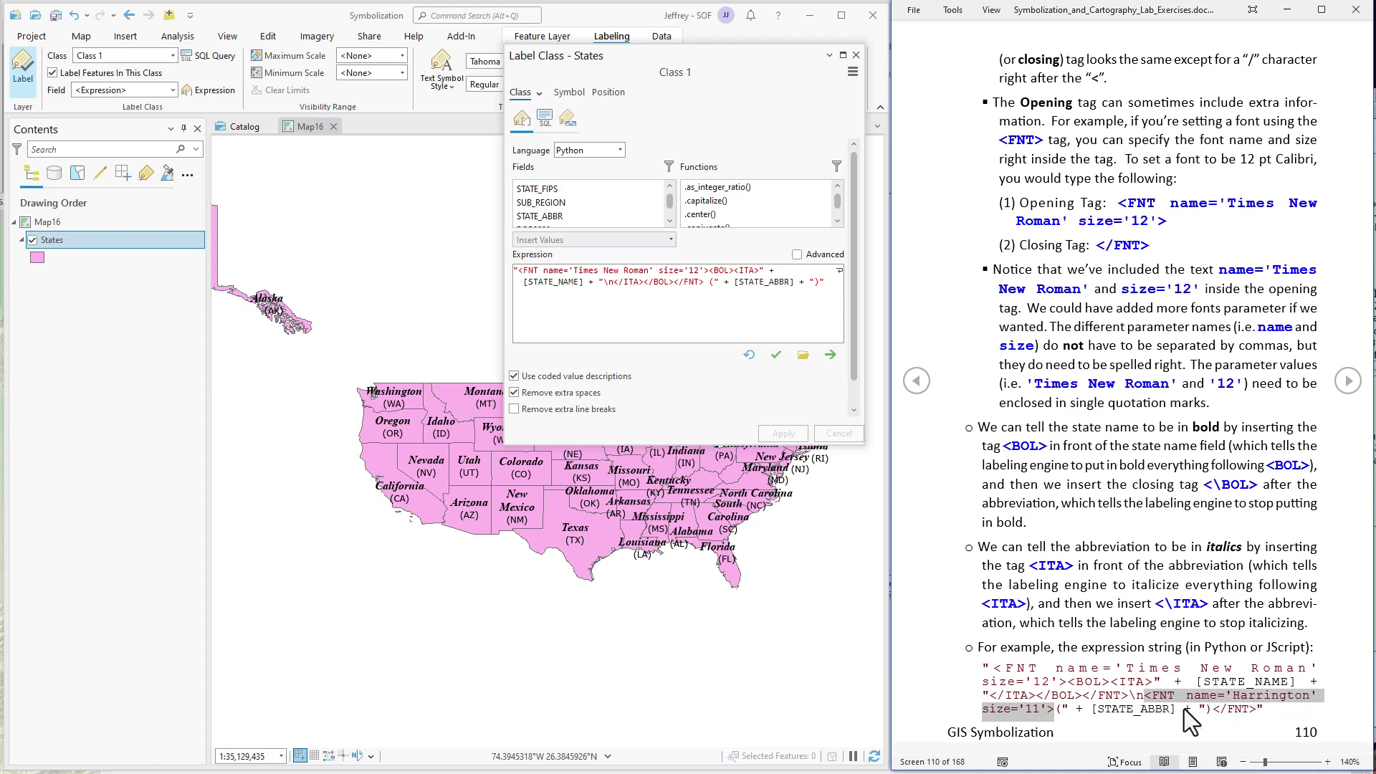
pyautogui.click(712, 286)
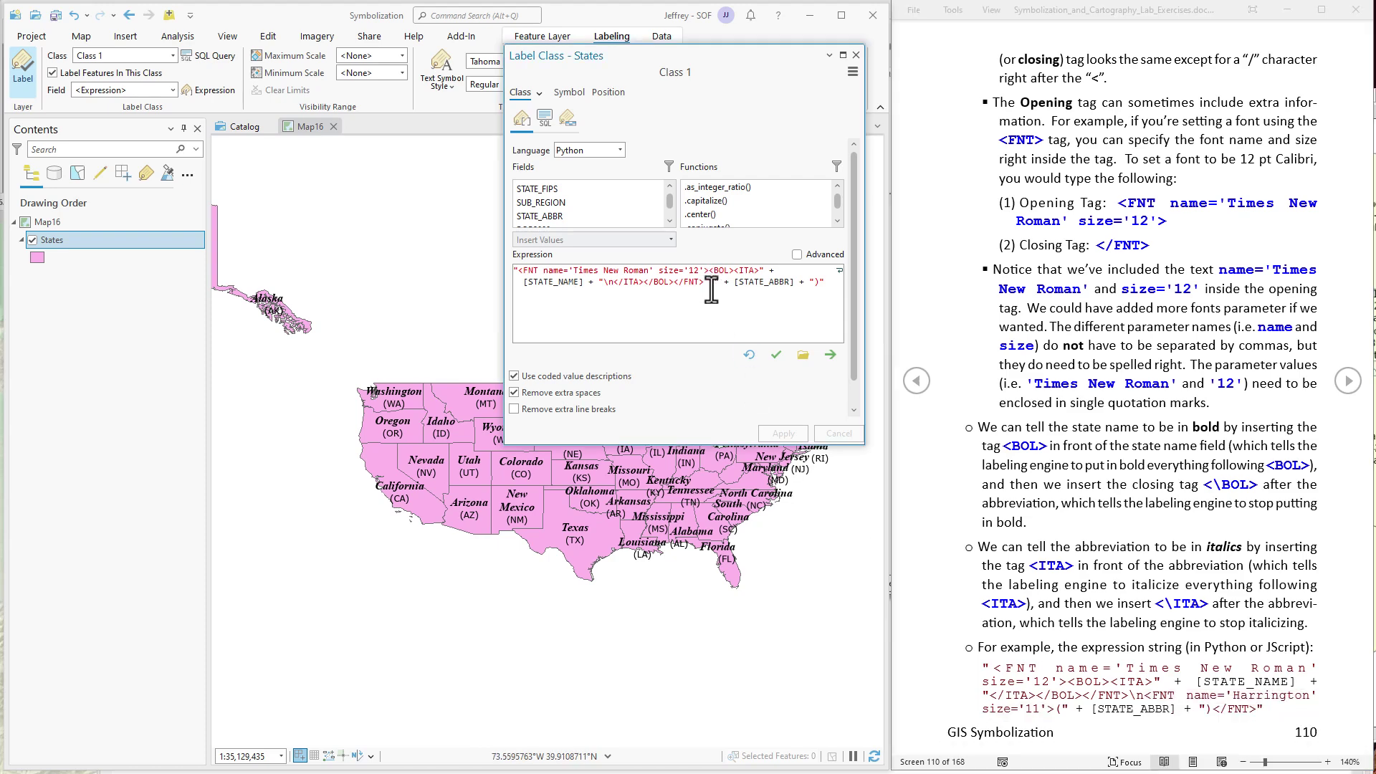
pyautogui.hotkey('ctrl', 'v')
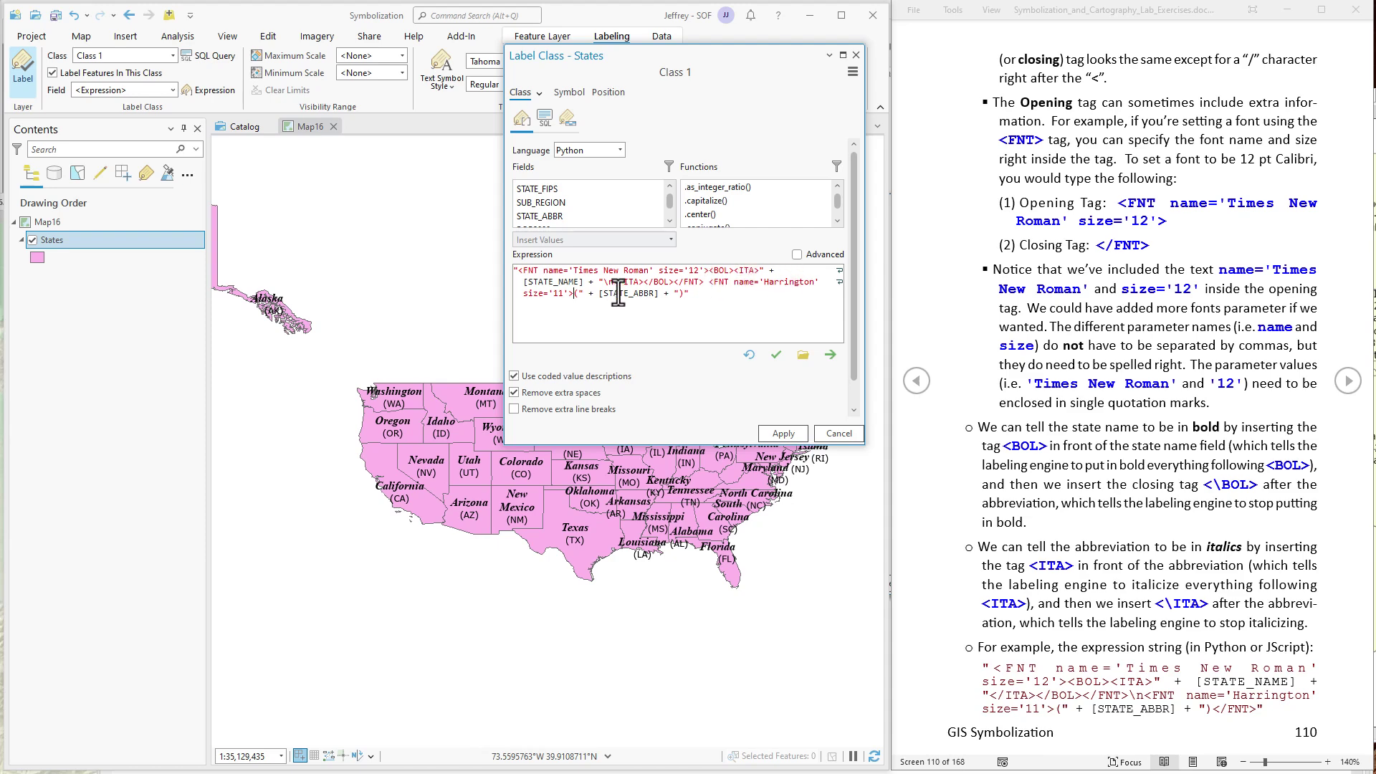
# - Close the abbreviation's font tag with </FNT>, apply, and page the guide forward twice
pyautogui.click(679, 294)
pyautogui.write('</FNT>')
pyautogui.click(784, 433)
pyautogui.click(784, 433)
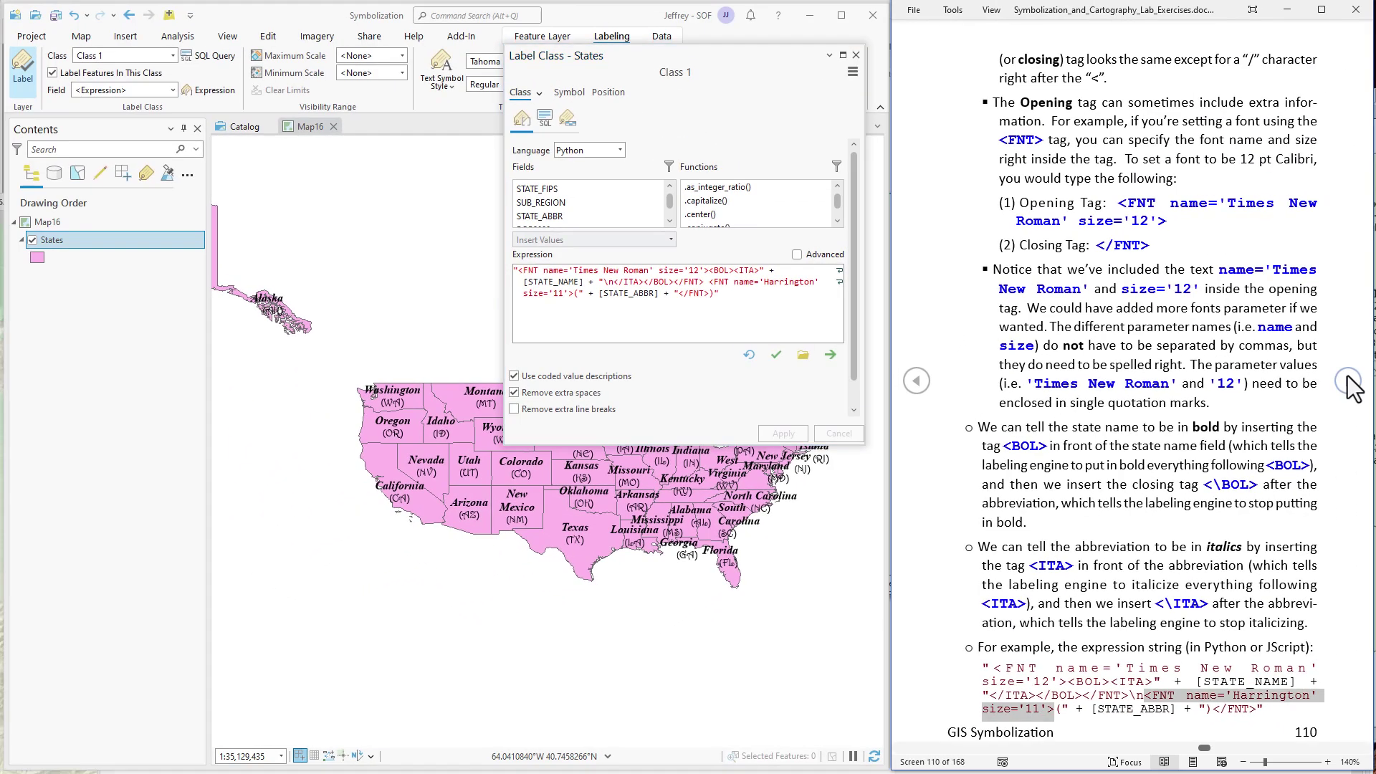
pyautogui.click(1347, 380)
pyautogui.click(1347, 380)
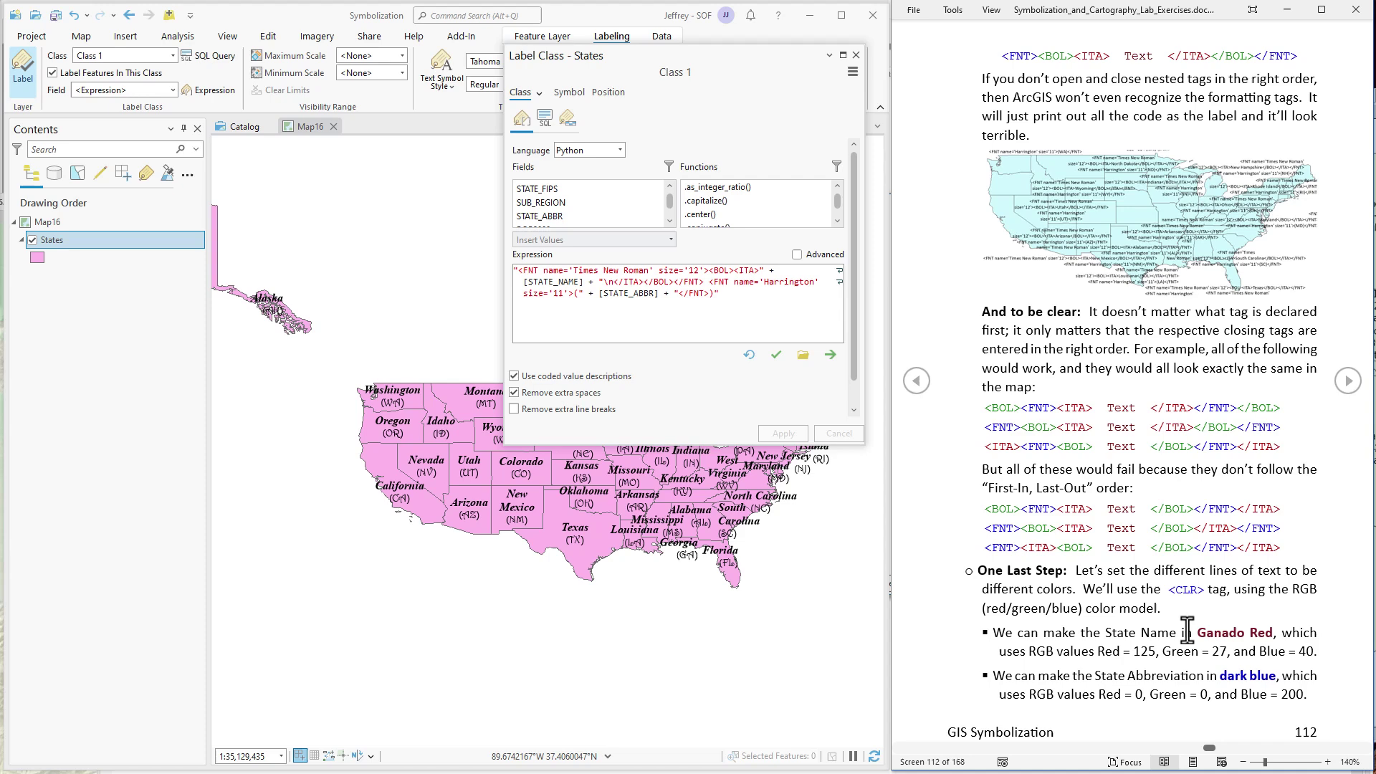
# - Paste a <CLR> tag from the guide at the start of the label expression
pyautogui.moveTo(1168, 589); pyautogui.dragTo(1200, 589)
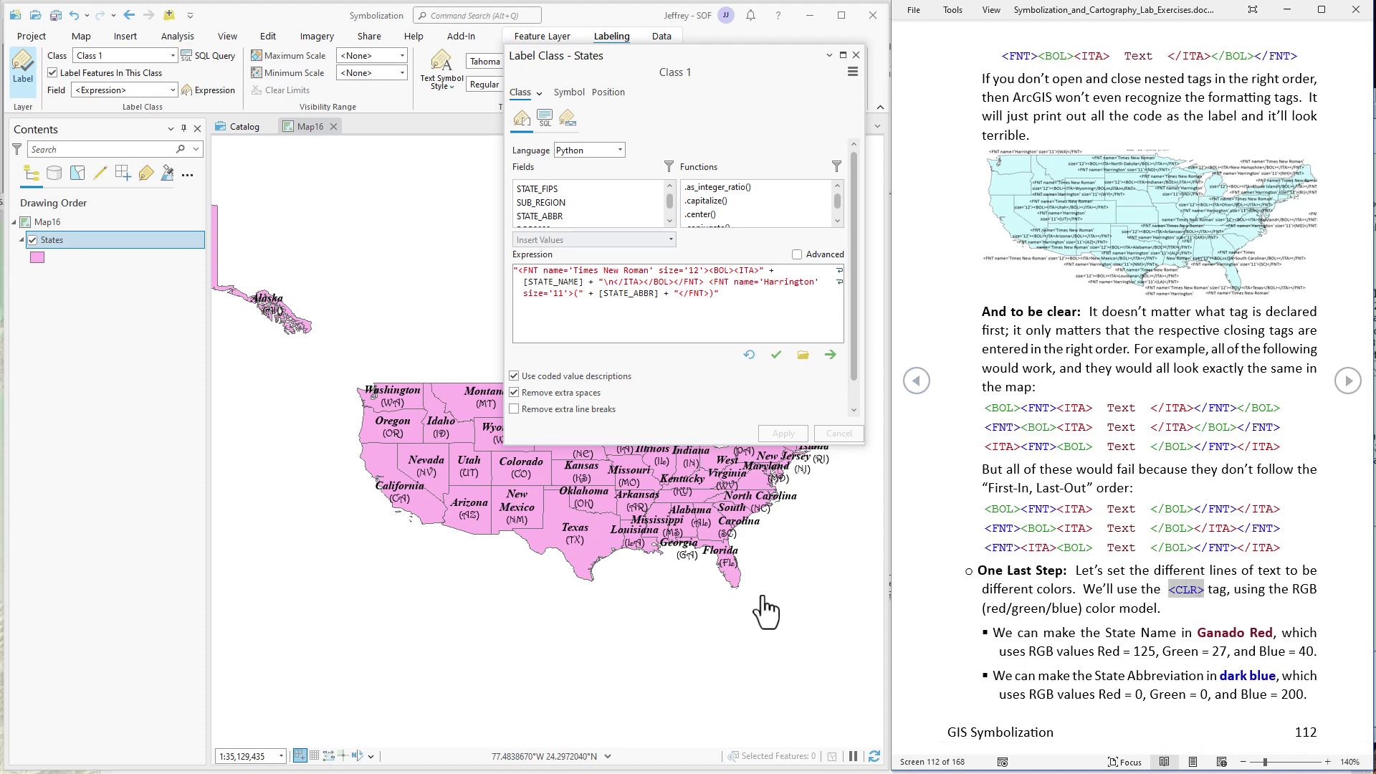
pyautogui.click(518, 273)
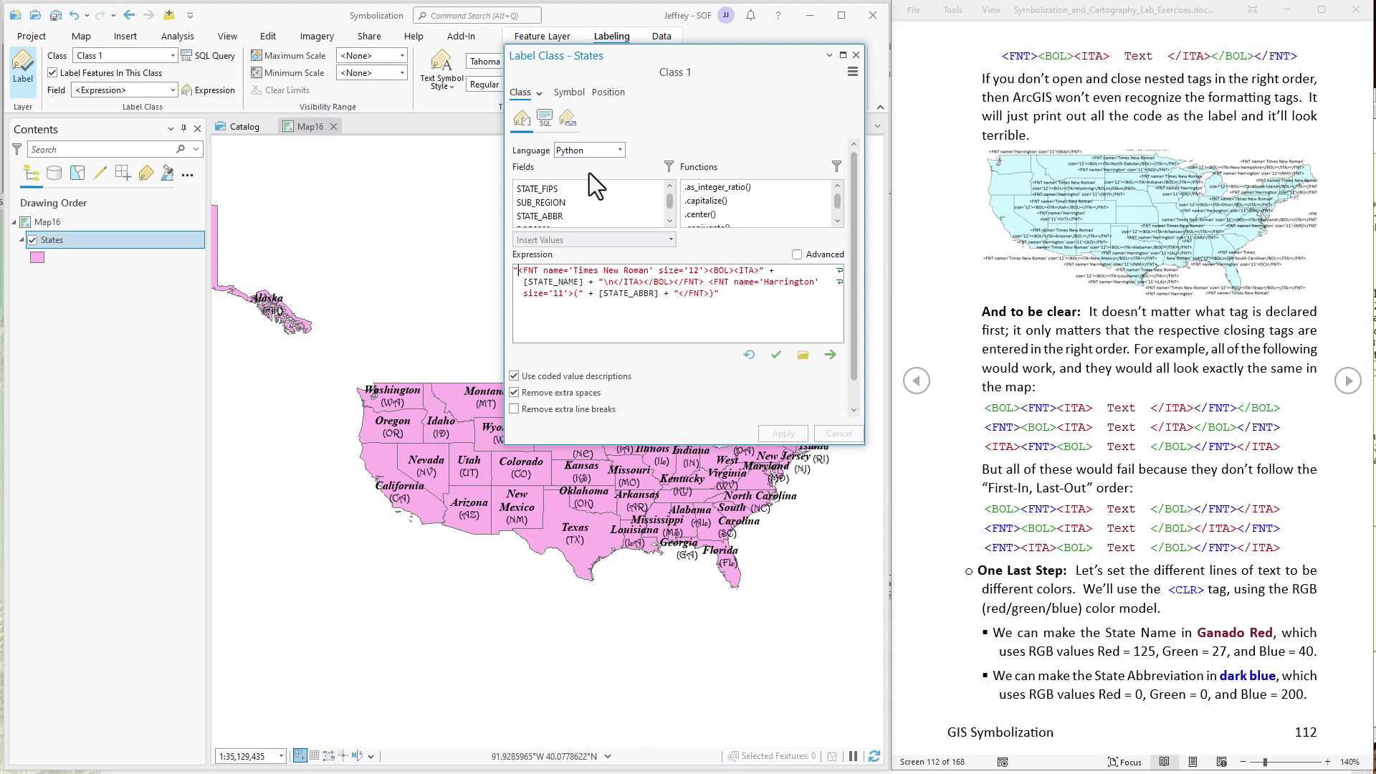
pyautogui.hotkey('ctrl', 'v')
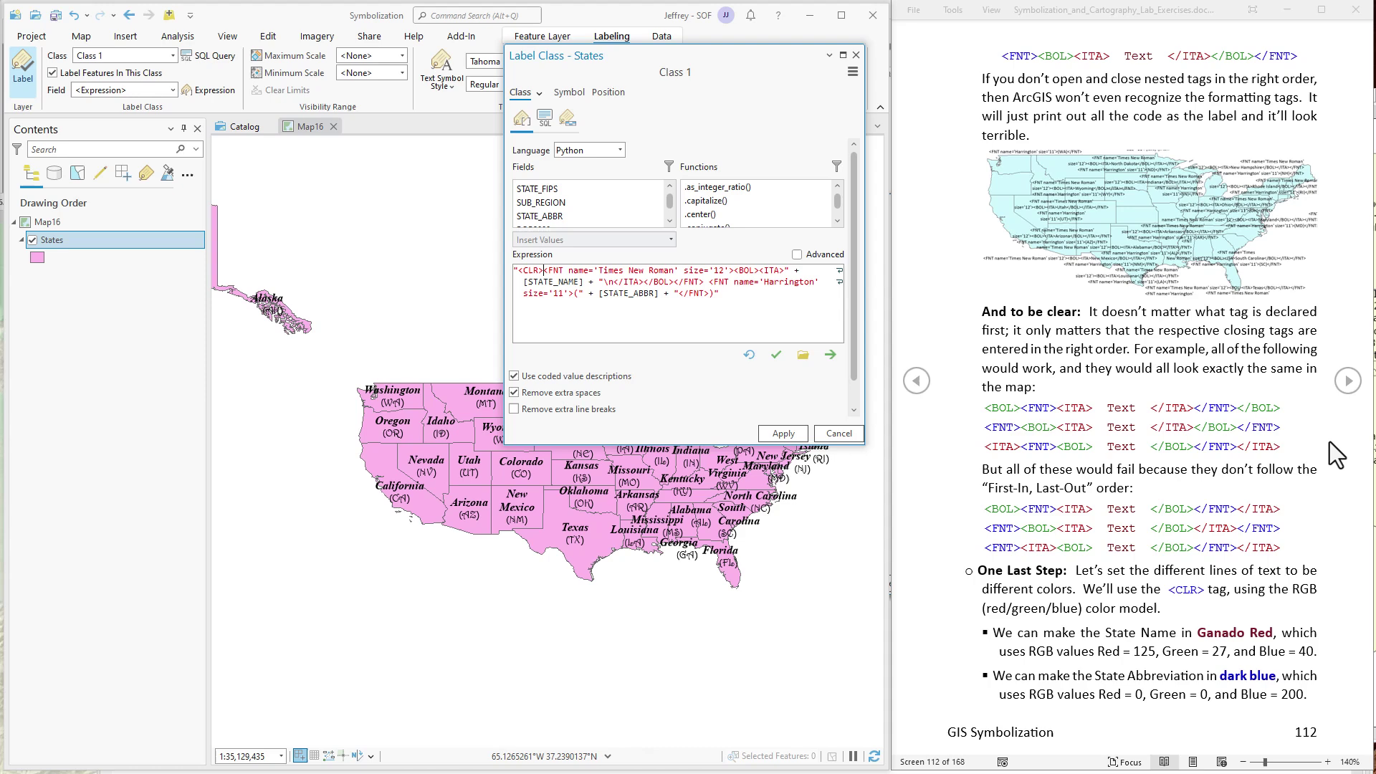
# - Select the Ganado red colour values on the guide's next page
pyautogui.click(1347, 386)
pyautogui.click(1347, 383)
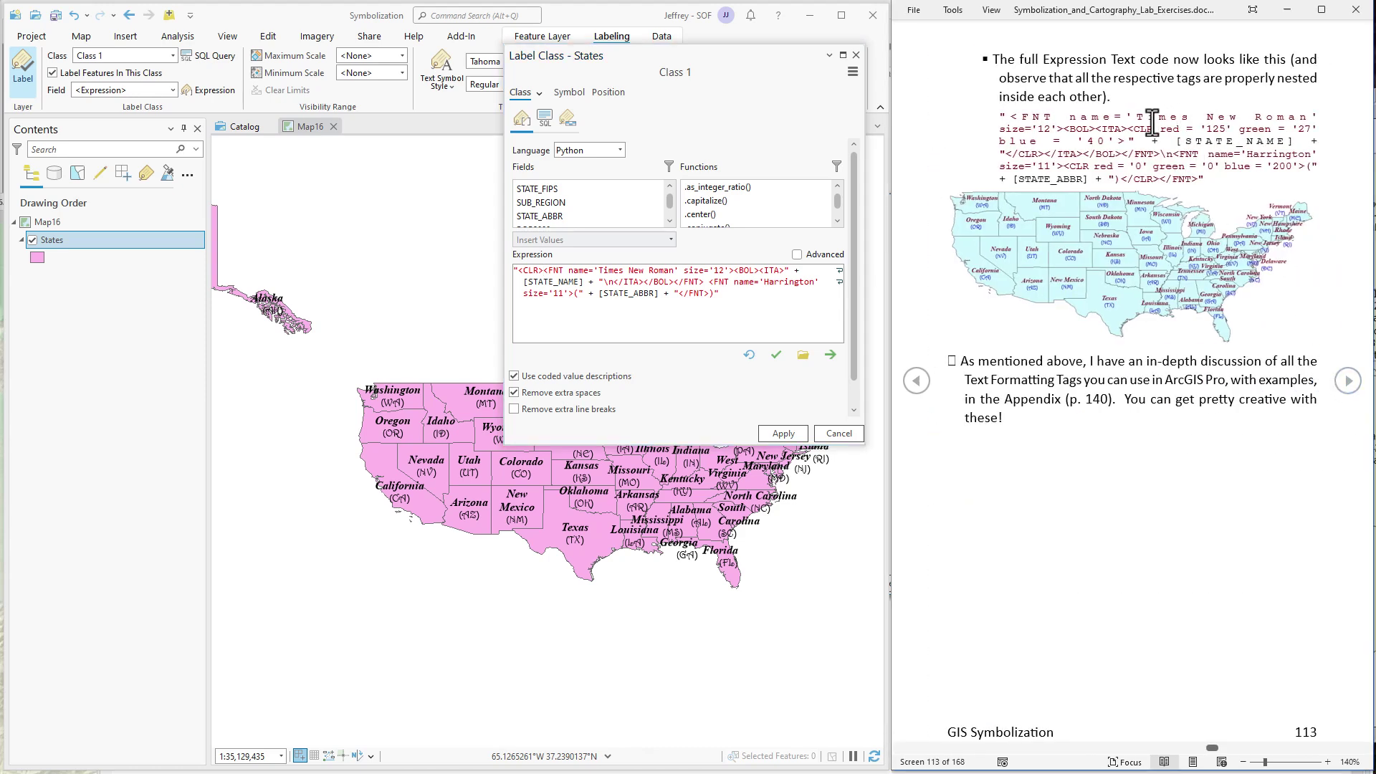
pyautogui.moveTo(1159, 131); pyautogui.dragTo(1114, 140)
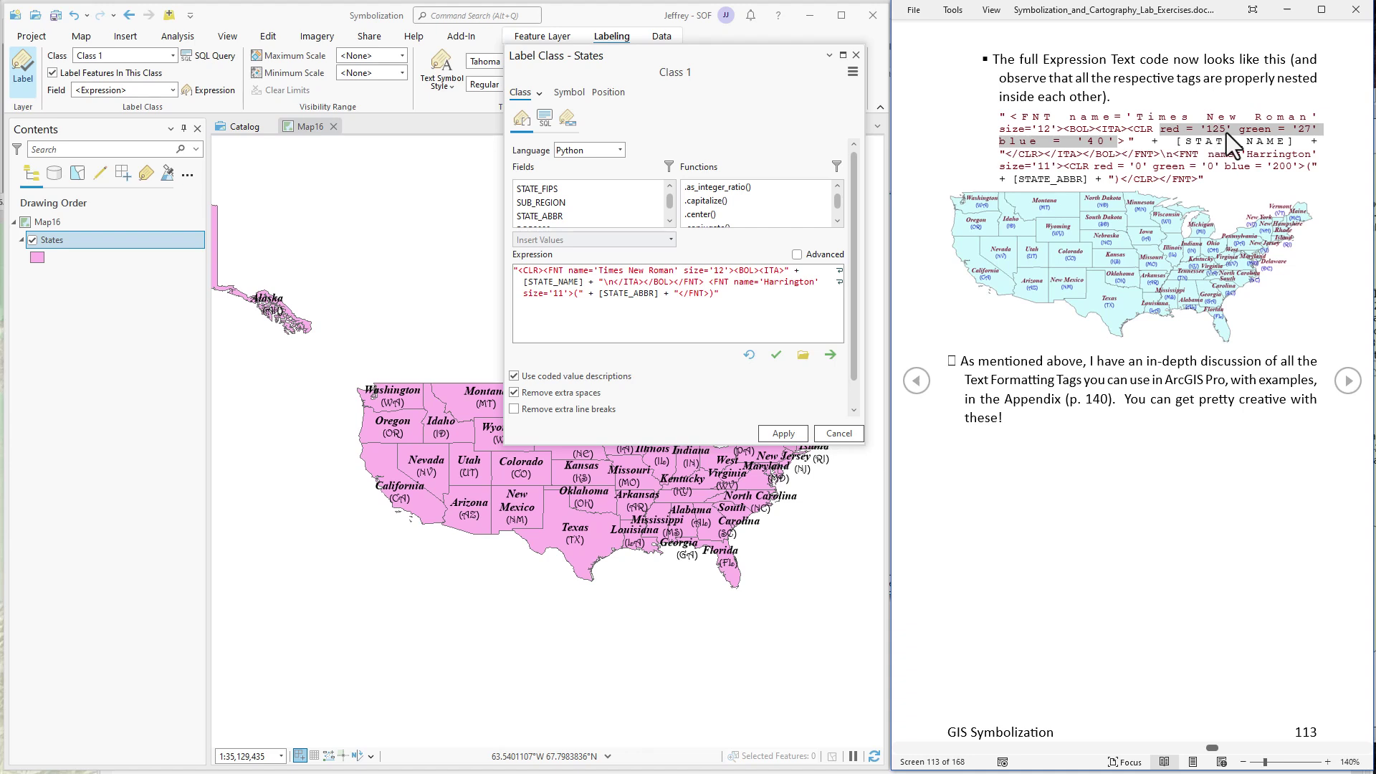
# - In the Color Editor, mix RGB sliders into pure red, yellow, white and pink
pyautogui.click(539, 271)
pyautogui.rightClick(581, 298)
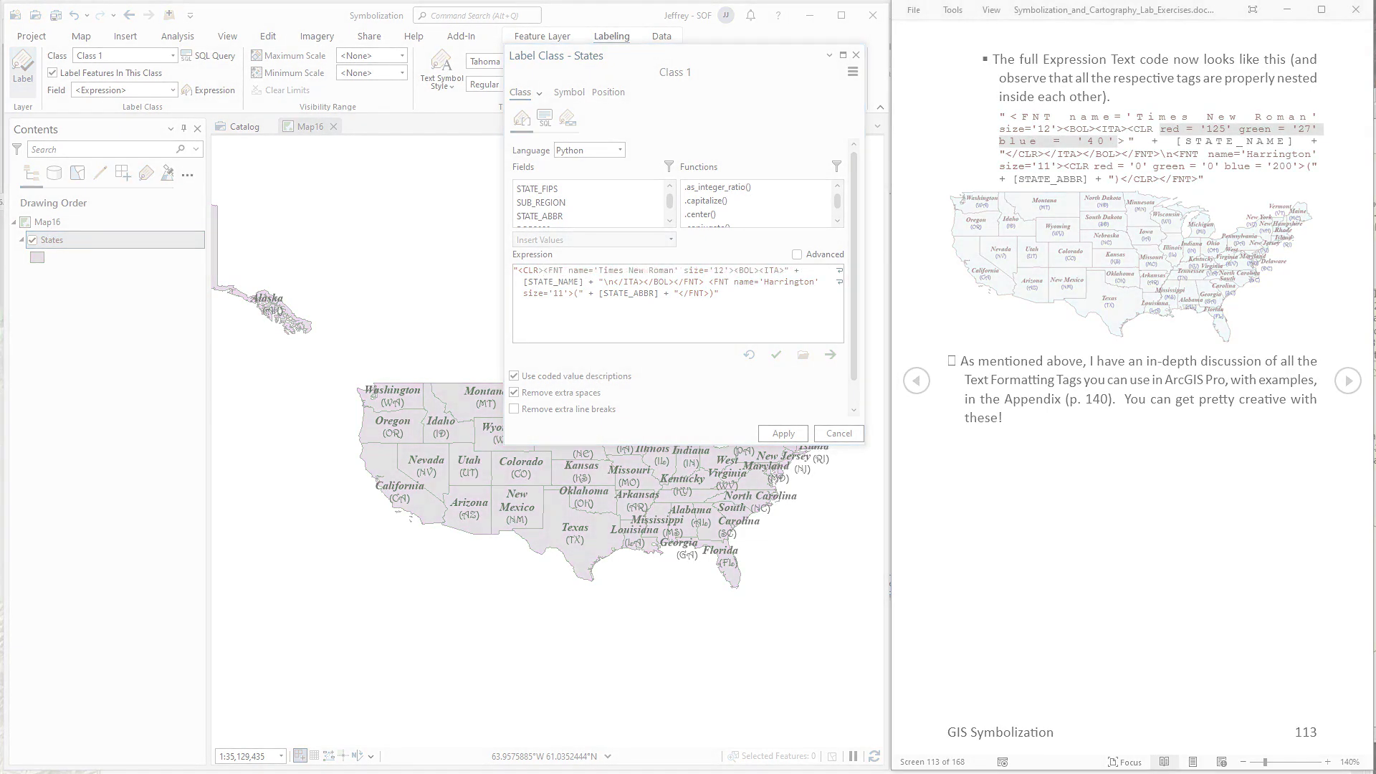
pyautogui.click(623, 337)
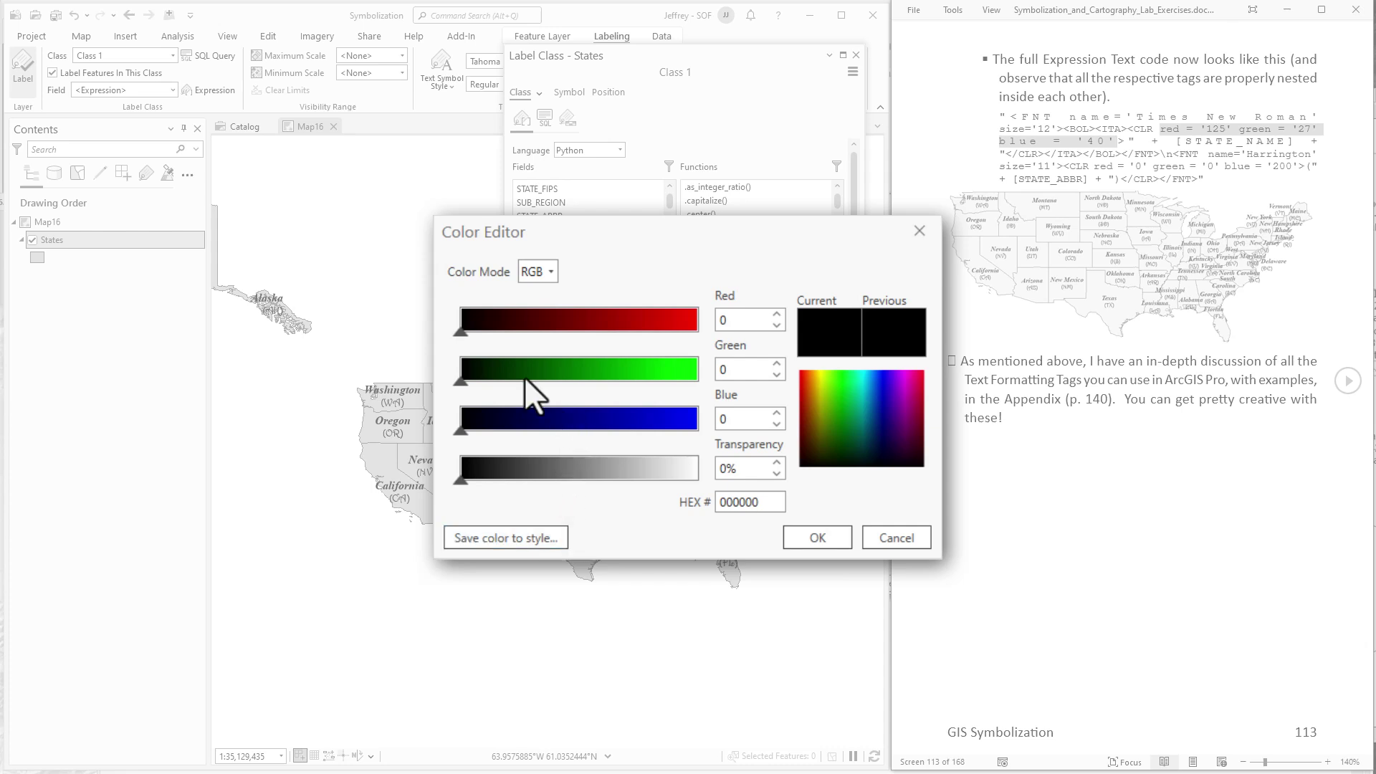
pyautogui.moveTo(460, 332); pyautogui.dragTo(677, 331)
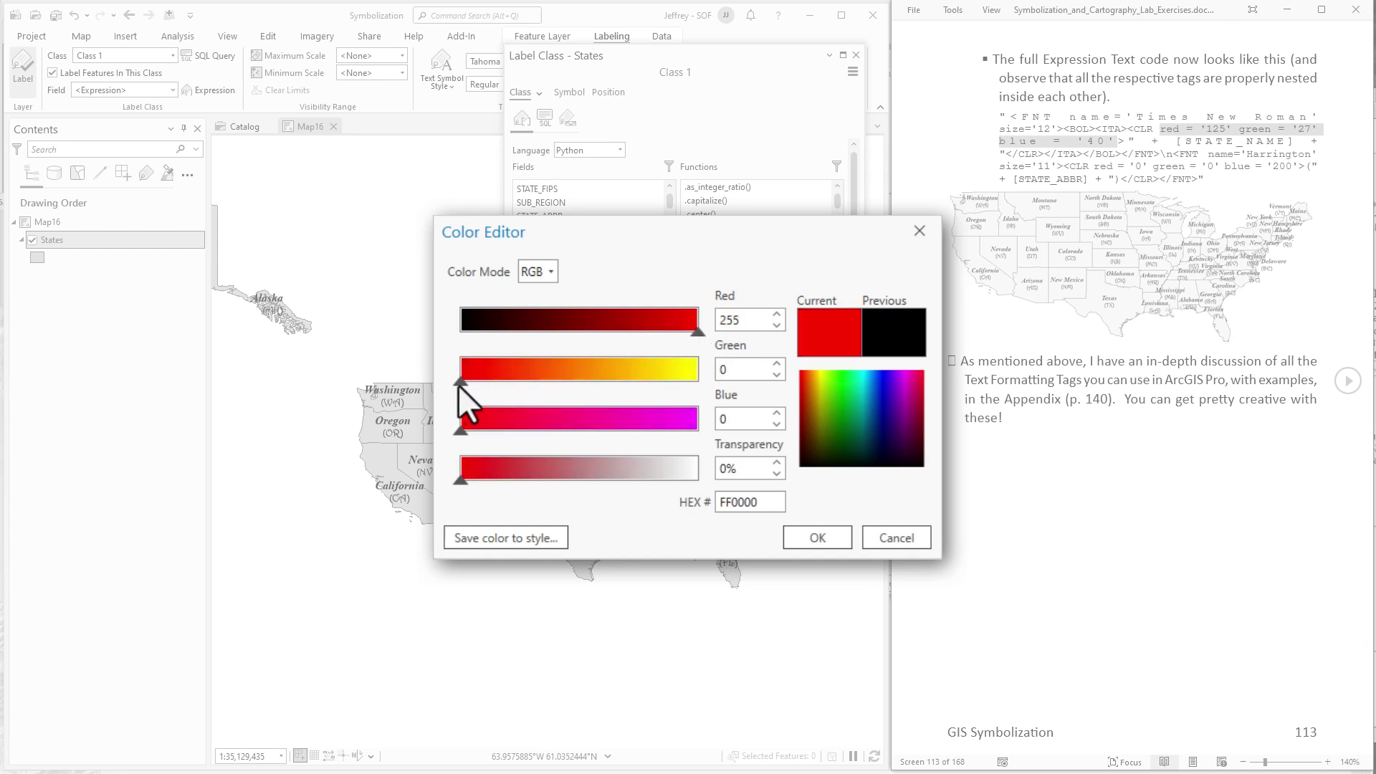
pyautogui.moveTo(458, 384); pyautogui.dragTo(703, 386)
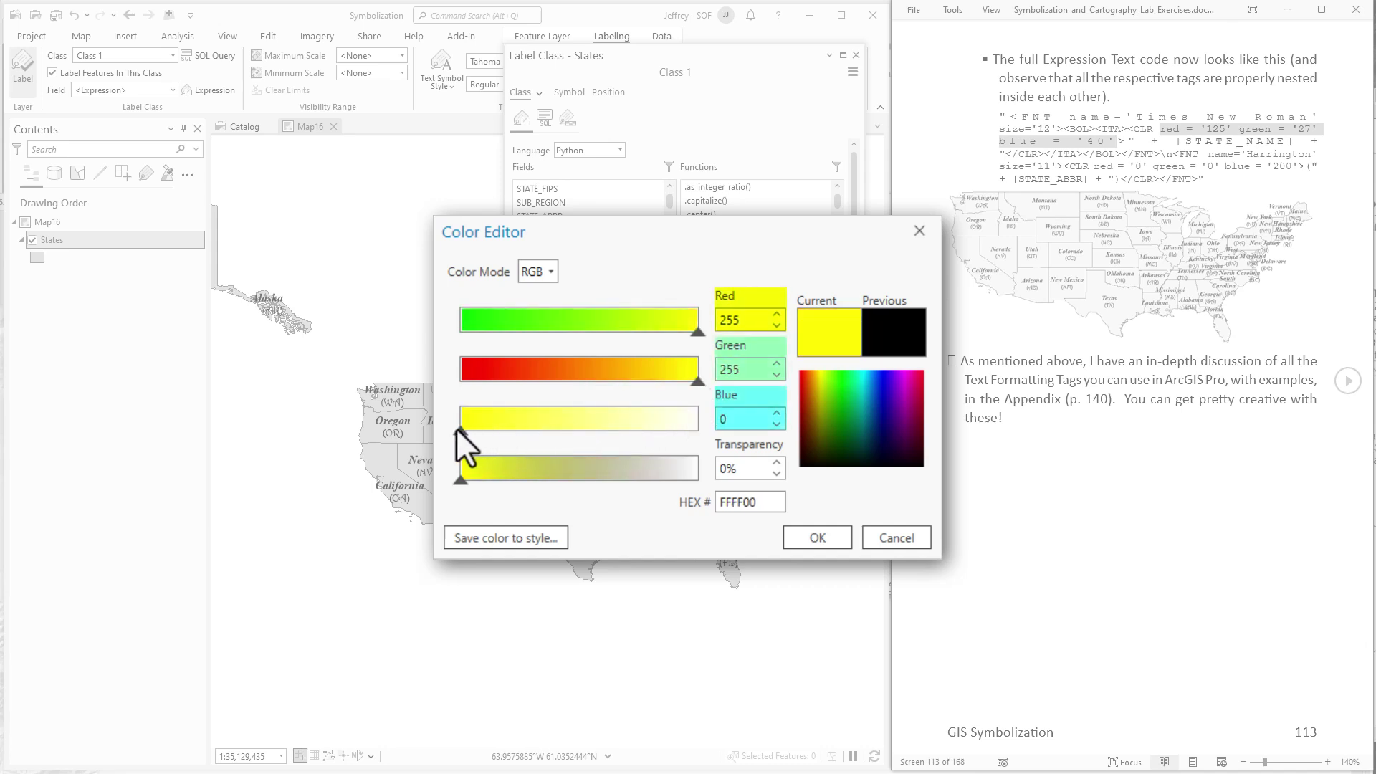
pyautogui.moveTo(460, 430); pyautogui.dragTo(607, 428)
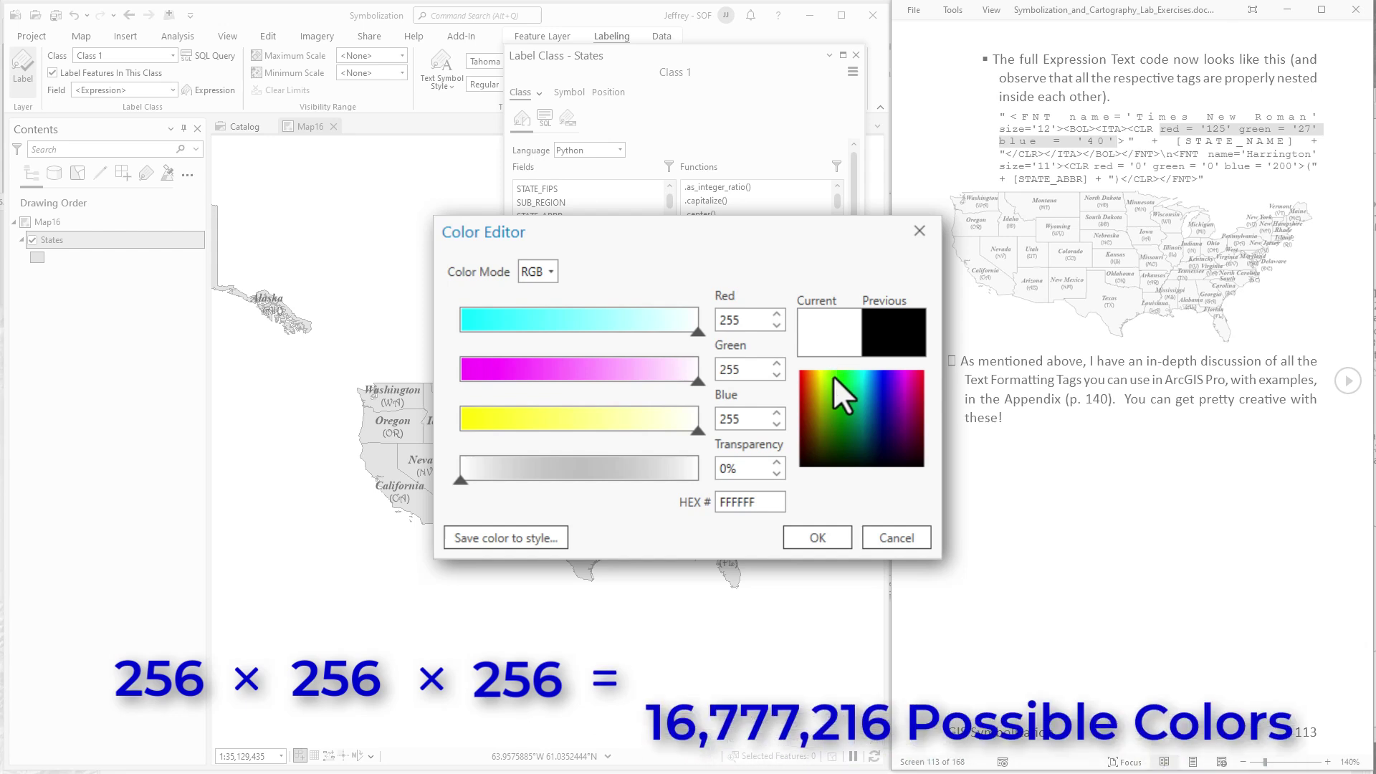
pyautogui.moveTo(699, 382); pyautogui.dragTo(573, 392)
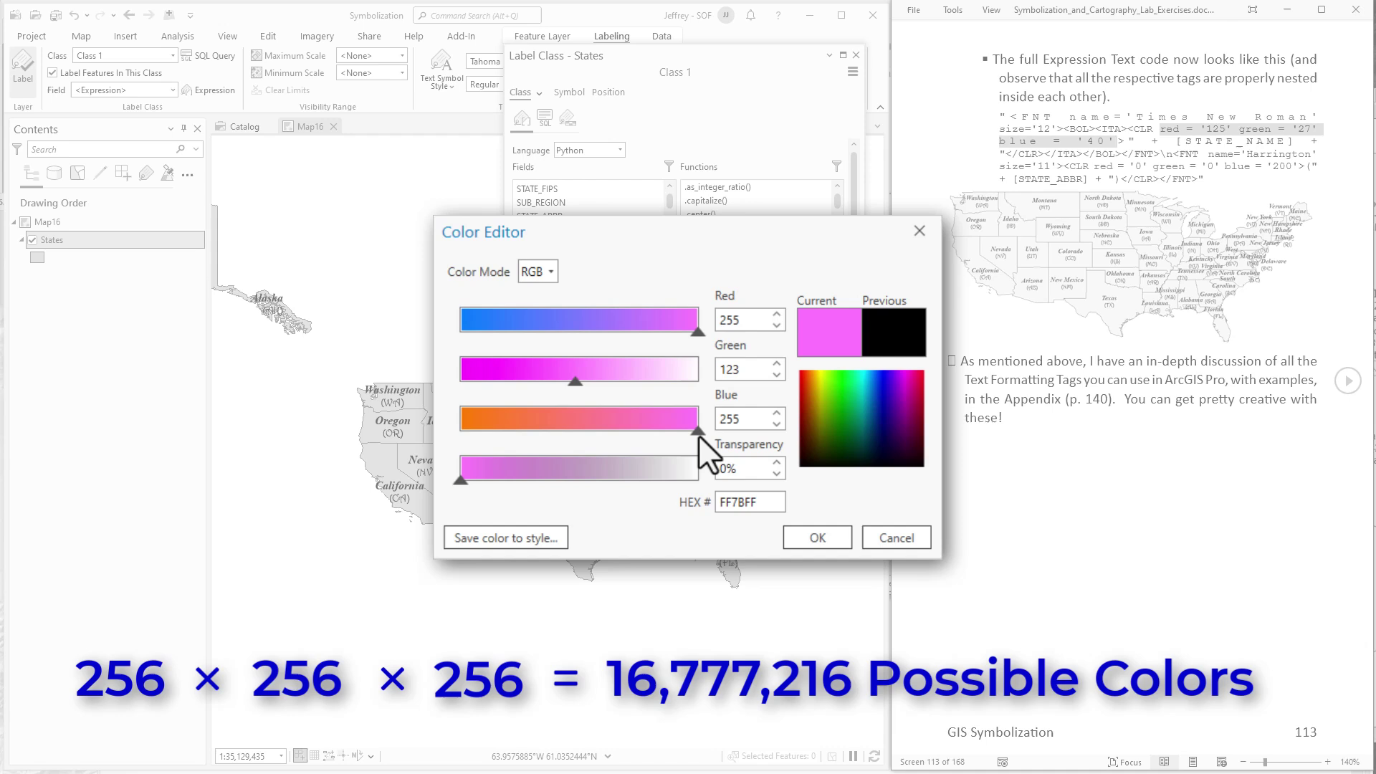
pyautogui.moveTo(699, 430); pyautogui.dragTo(629, 428)
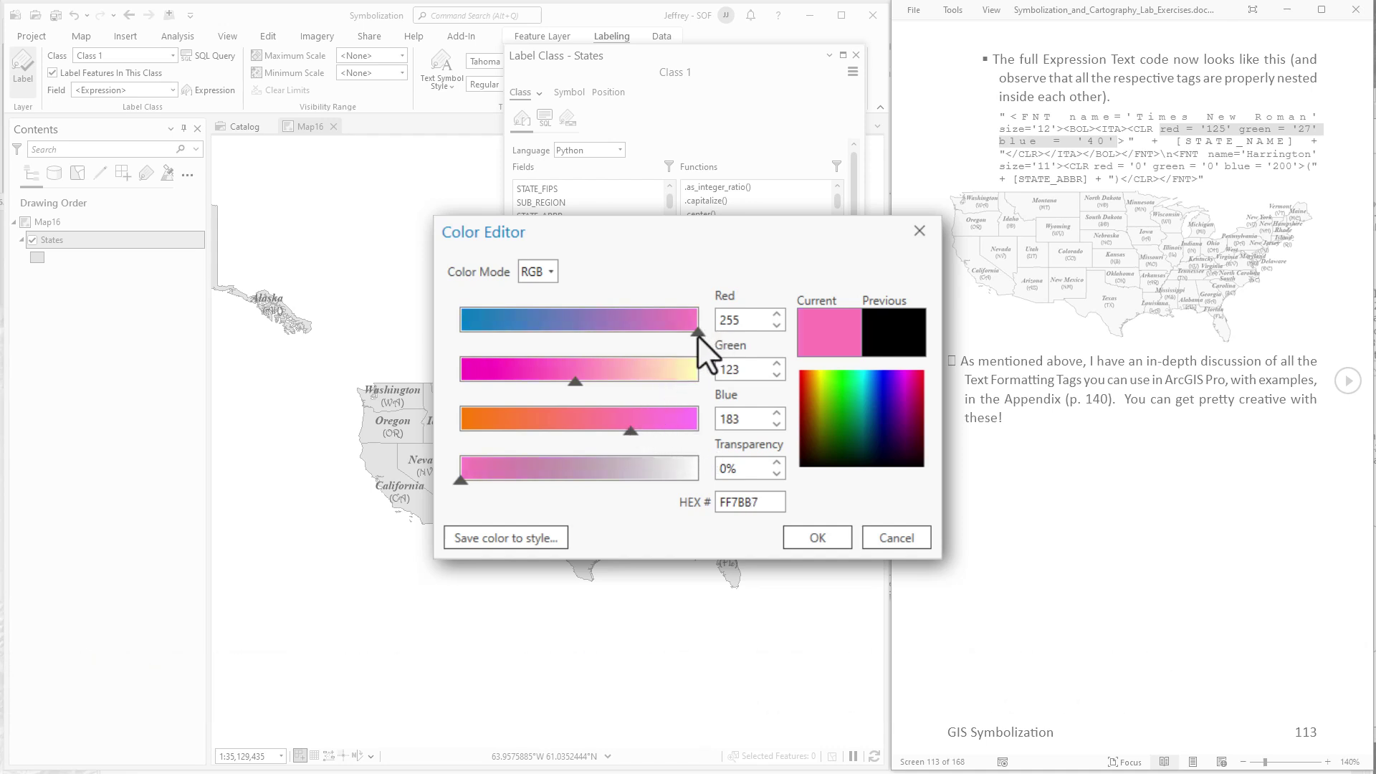
pyautogui.moveTo(698, 333); pyautogui.dragTo(523, 334)
# - Demonstrate CMYK mixing with cyan at 60%, then yellow, magenta and black
pyautogui.moveTo(664, 215); pyautogui.dragTo(667, 773)
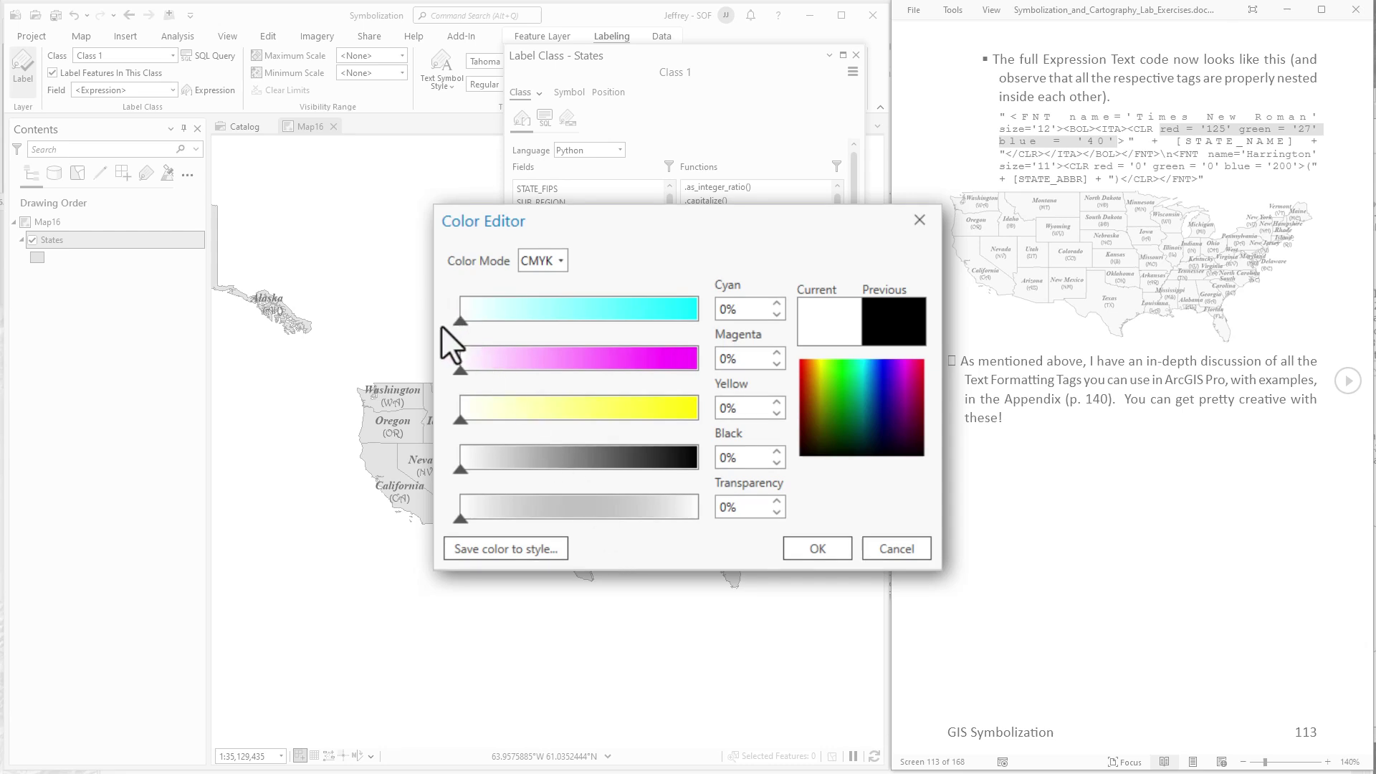
pyautogui.moveTo(460, 326); pyautogui.dragTo(602, 326)
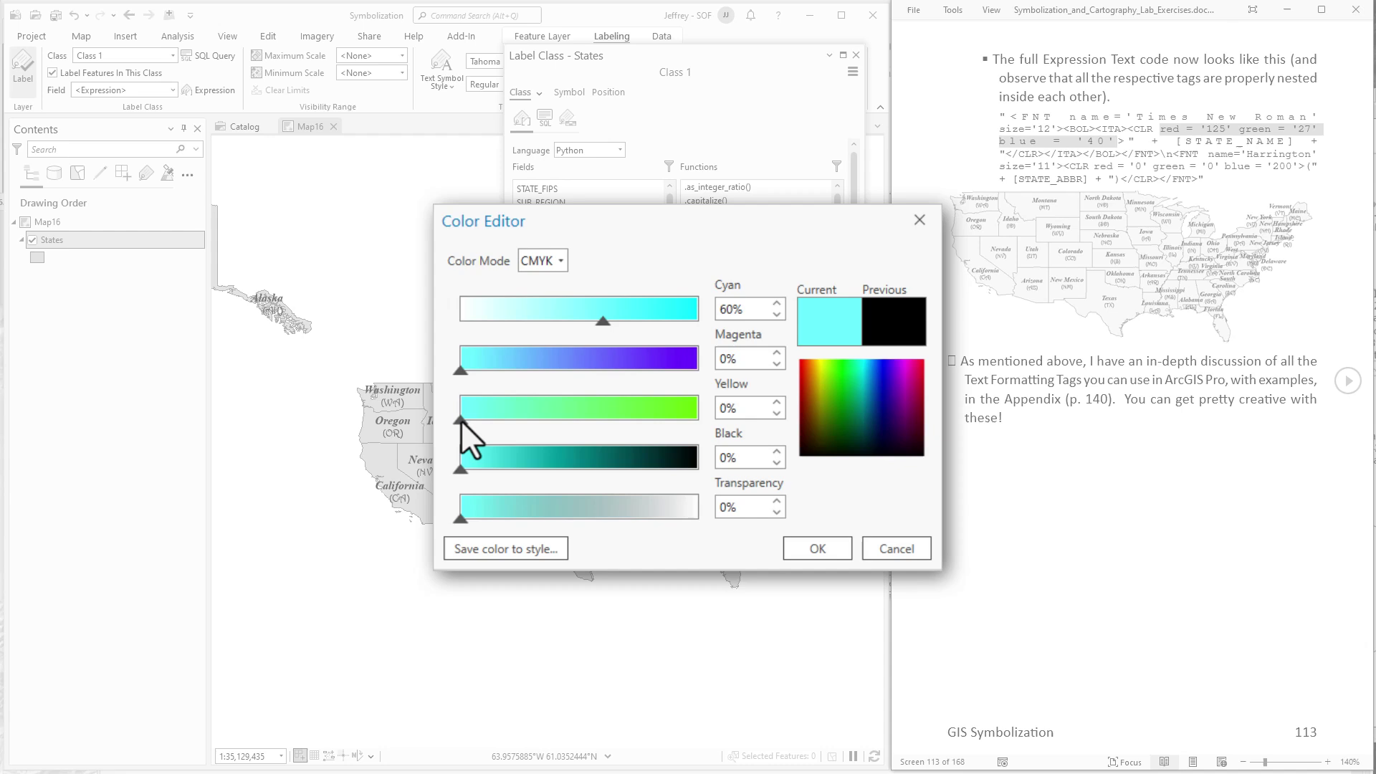
pyautogui.moveTo(461, 420); pyautogui.dragTo(632, 421)
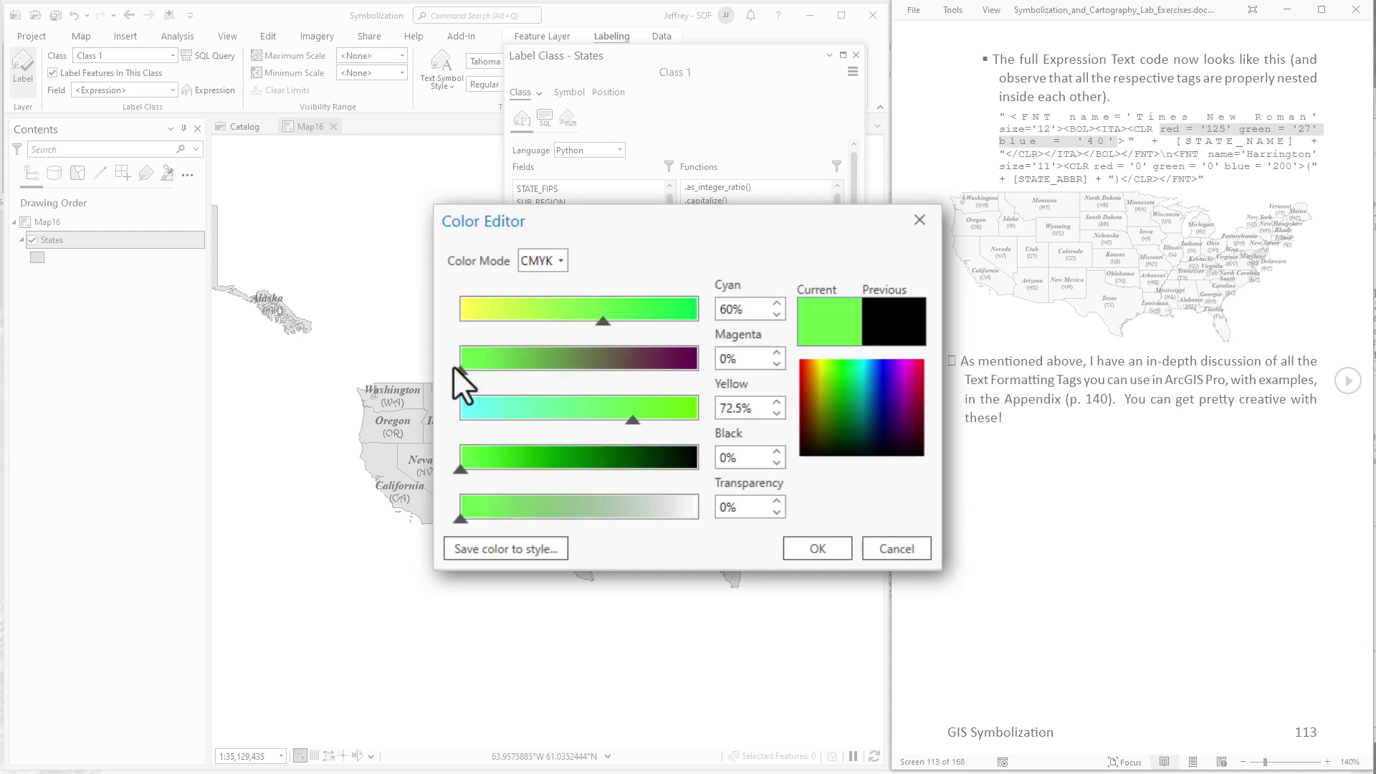
pyautogui.moveTo(453, 367); pyautogui.dragTo(633, 371)
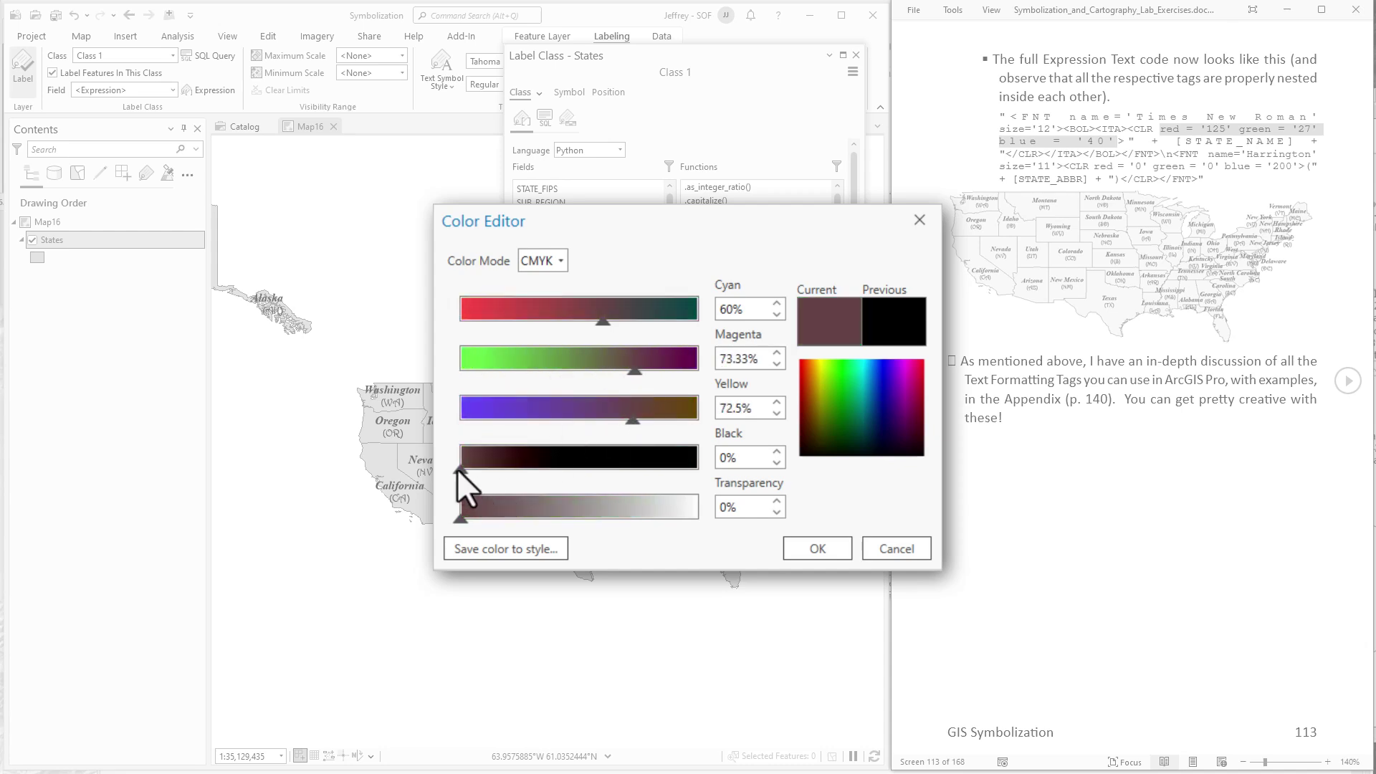
pyautogui.moveTo(458, 467); pyautogui.dragTo(527, 469)
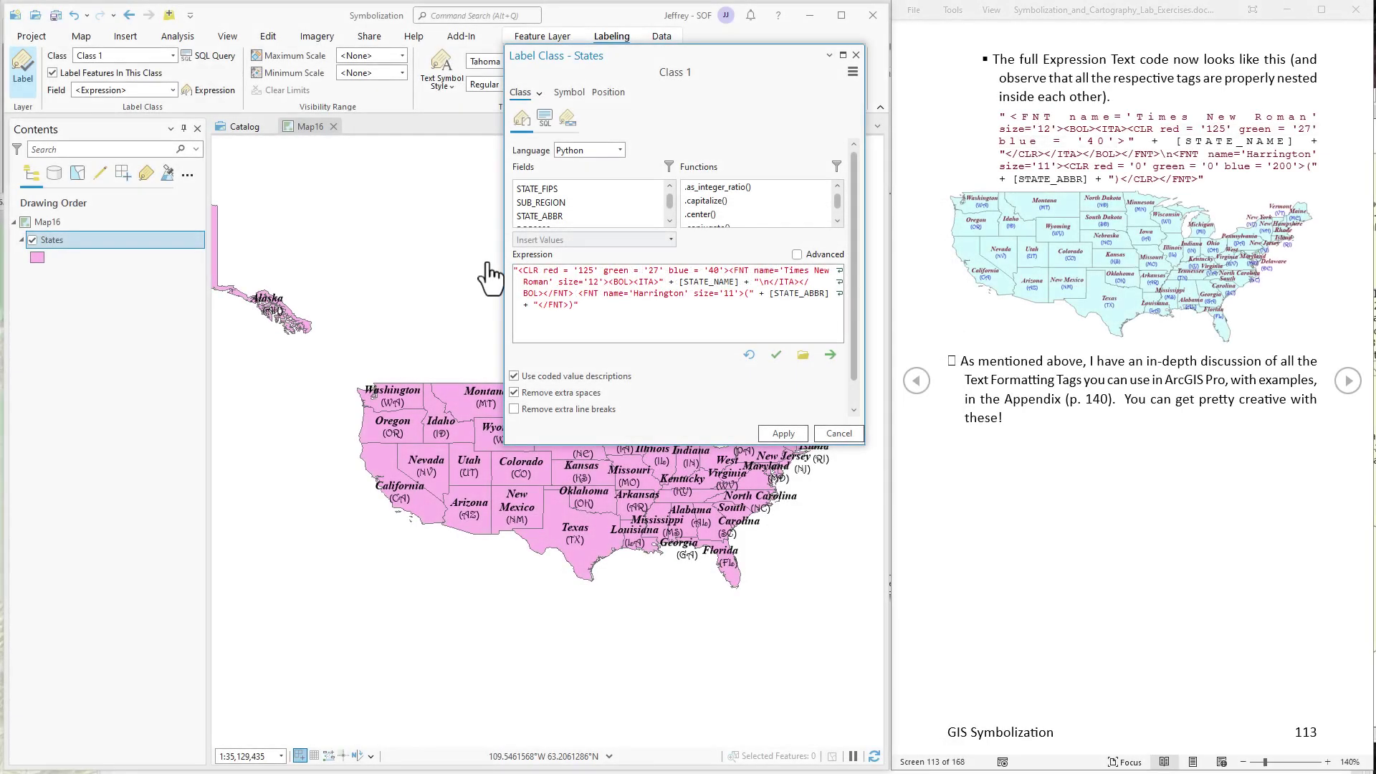
# - Close the state-name colour tag with </CLR> after </FNT> and apply for dark red names
pyautogui.moveTo(514, 271); pyautogui.dragTo(726, 270)
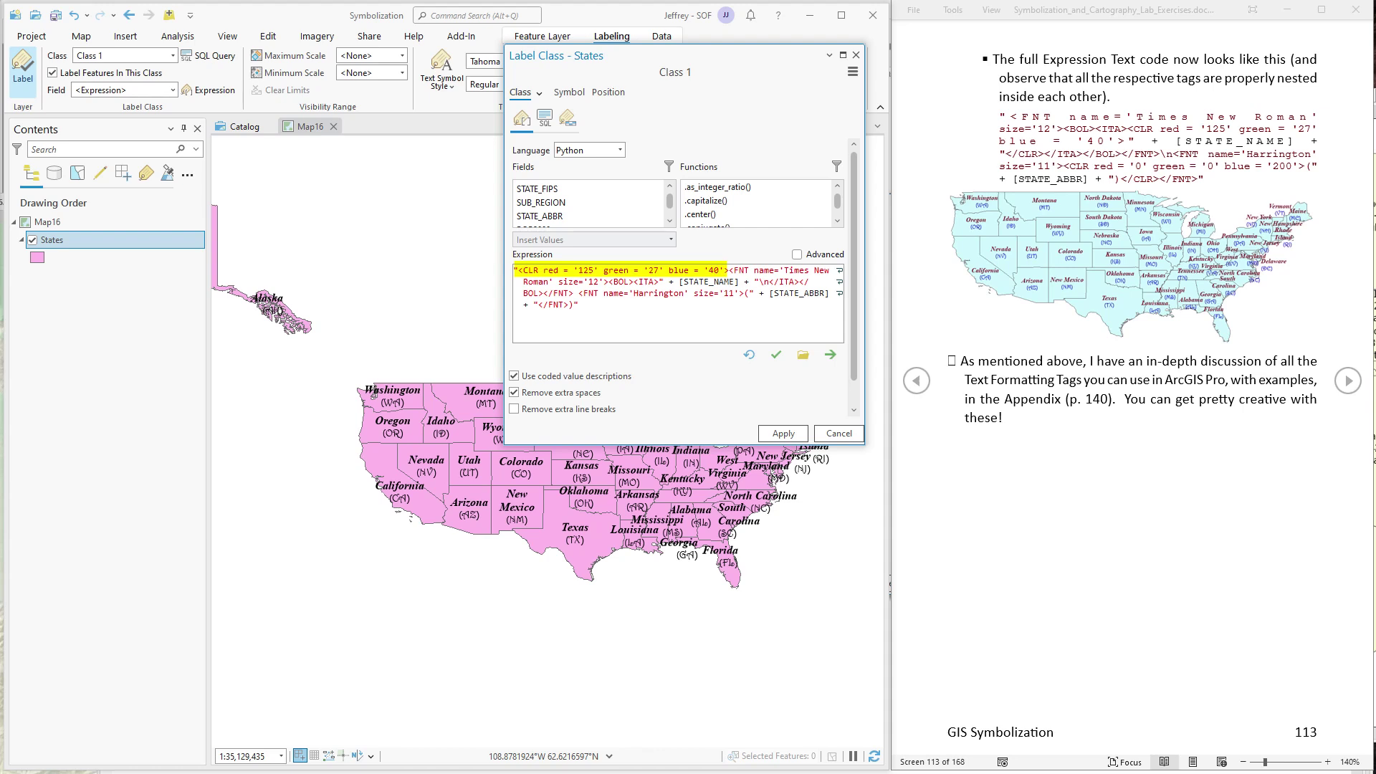
pyautogui.write('</CLR>')
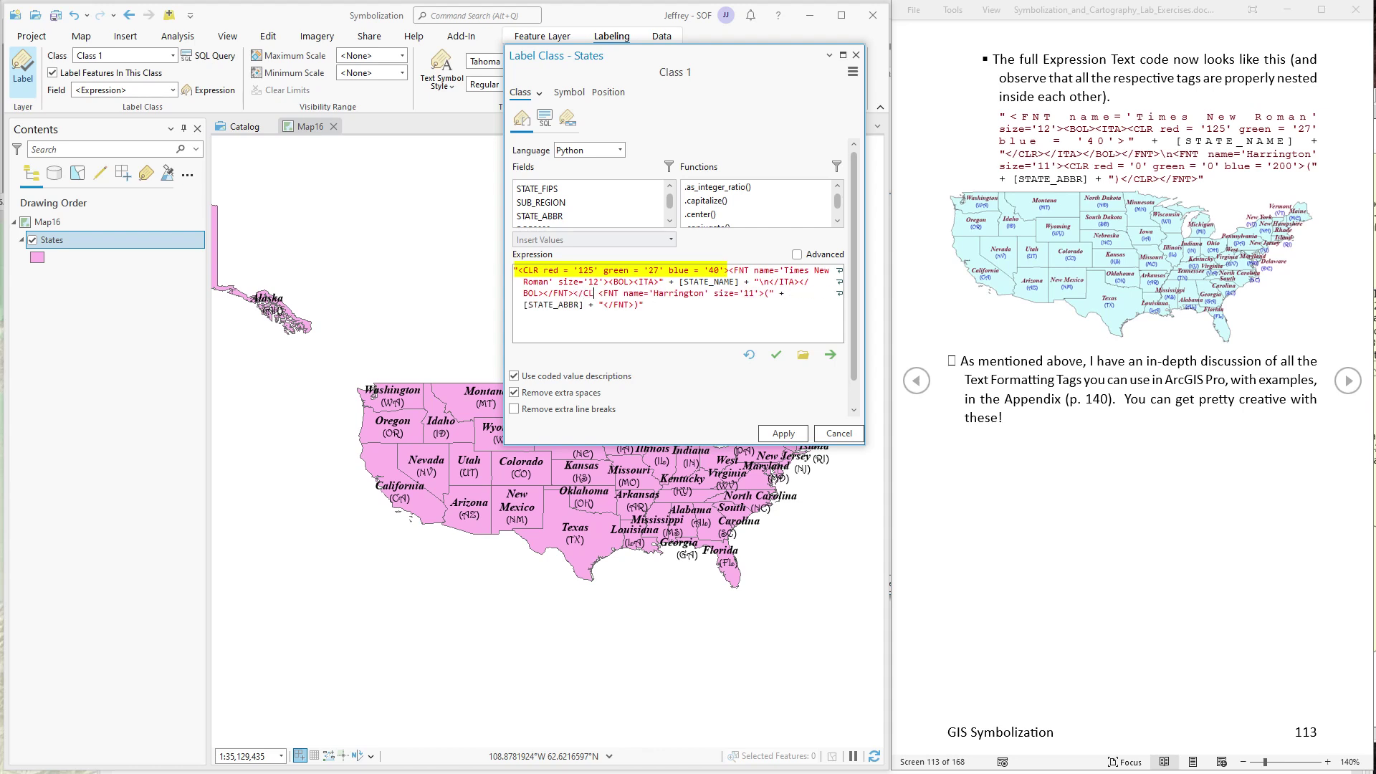
pyautogui.click(778, 434)
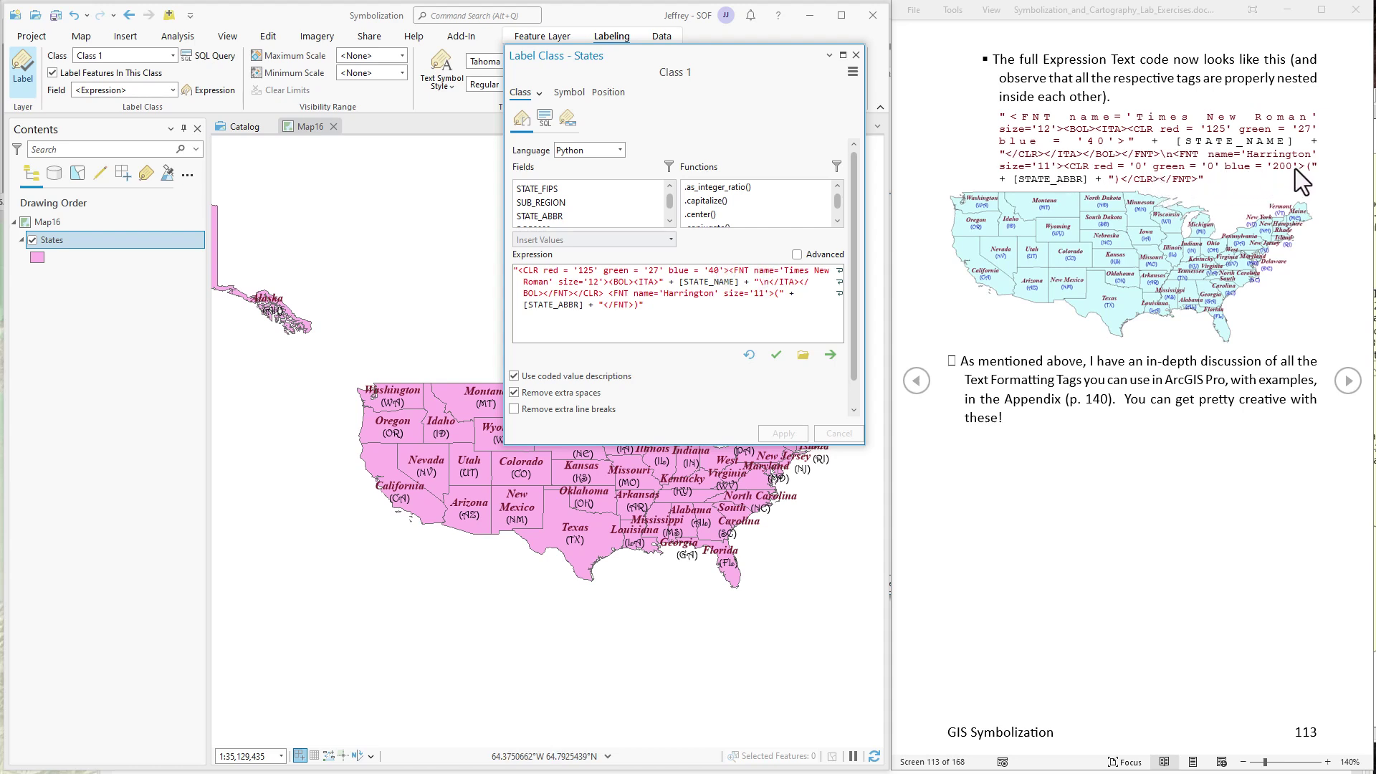
# - Wrap the Harrington abbreviation in <CLR red='0' green='0' blue='200'>…</CLR> and apply
pyautogui.click(1063, 174)
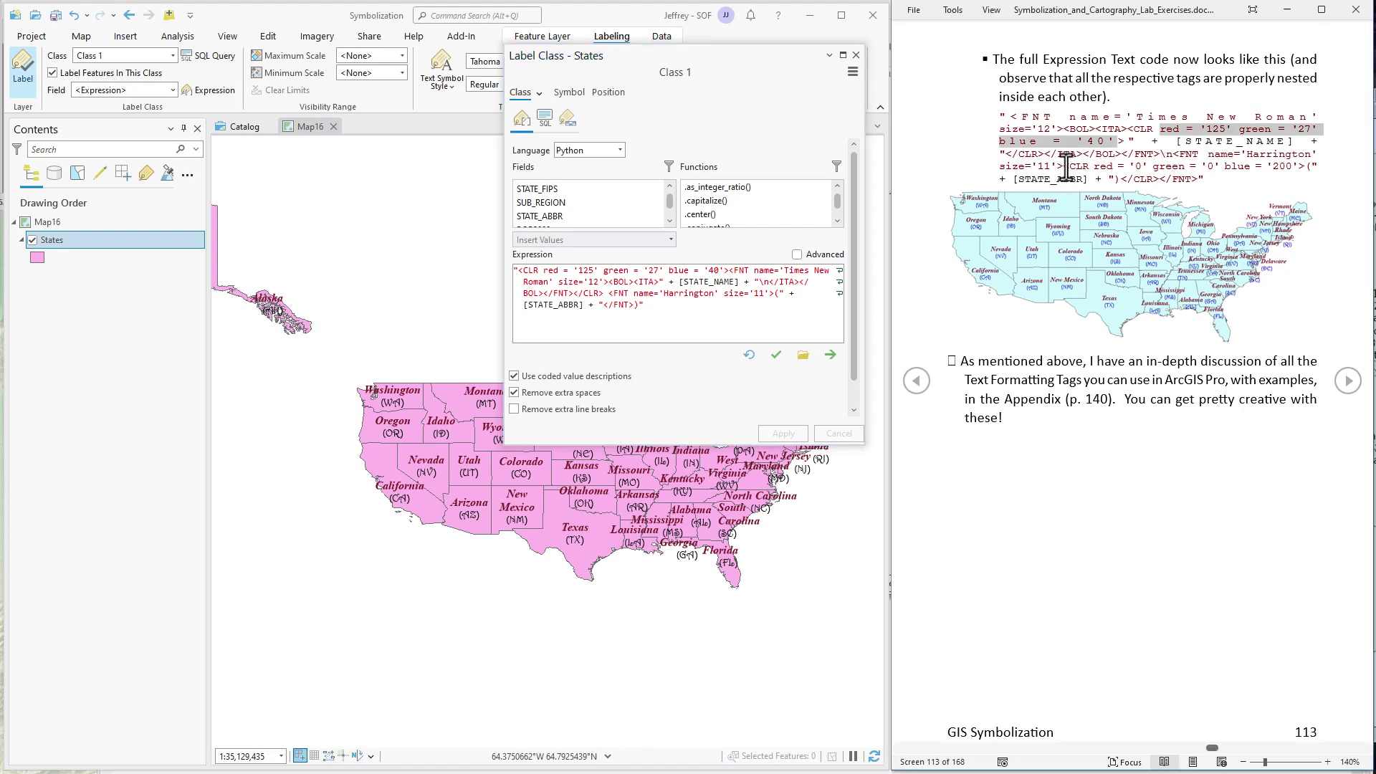
pyautogui.moveTo(1064, 171); pyautogui.dragTo(1290, 181)
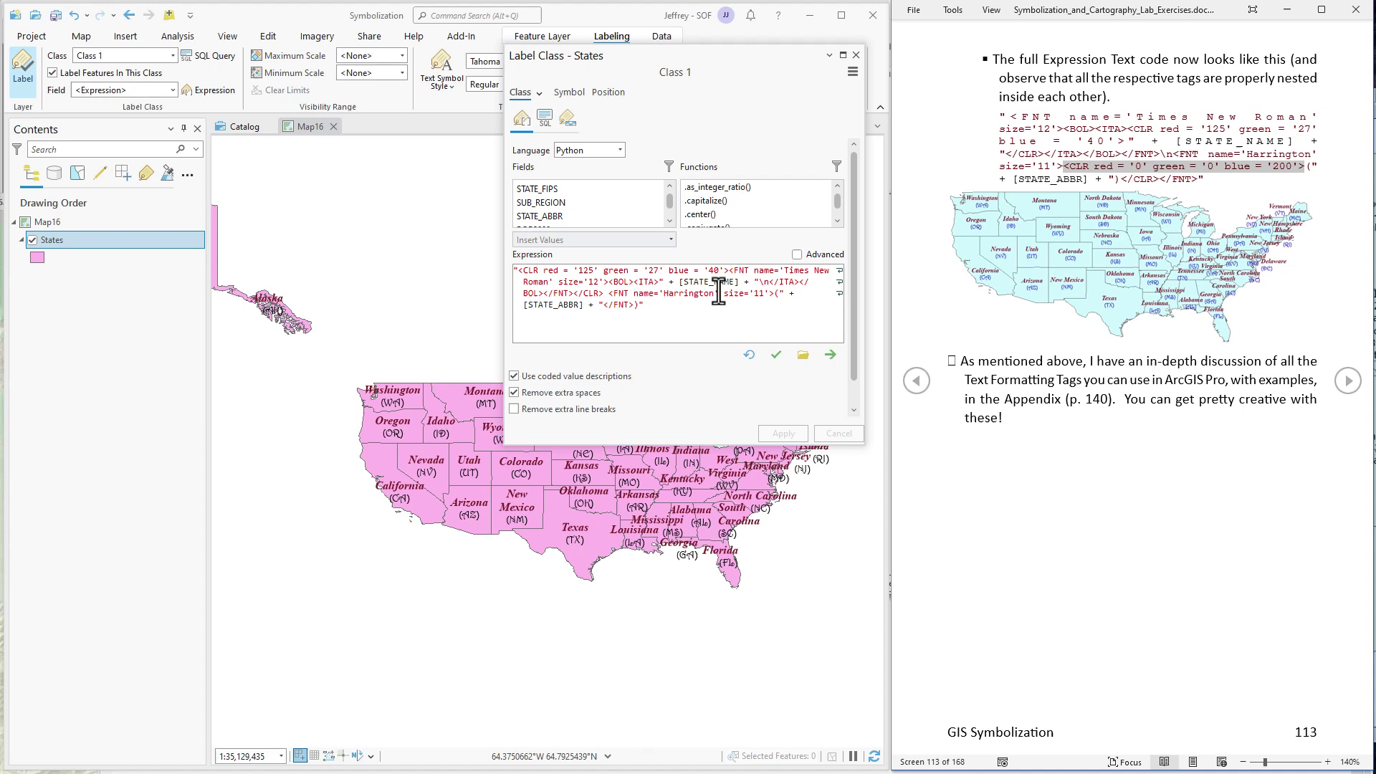
pyautogui.click(608, 294)
pyautogui.write("<CLR red = '0' green = '0' blue = '200'>")
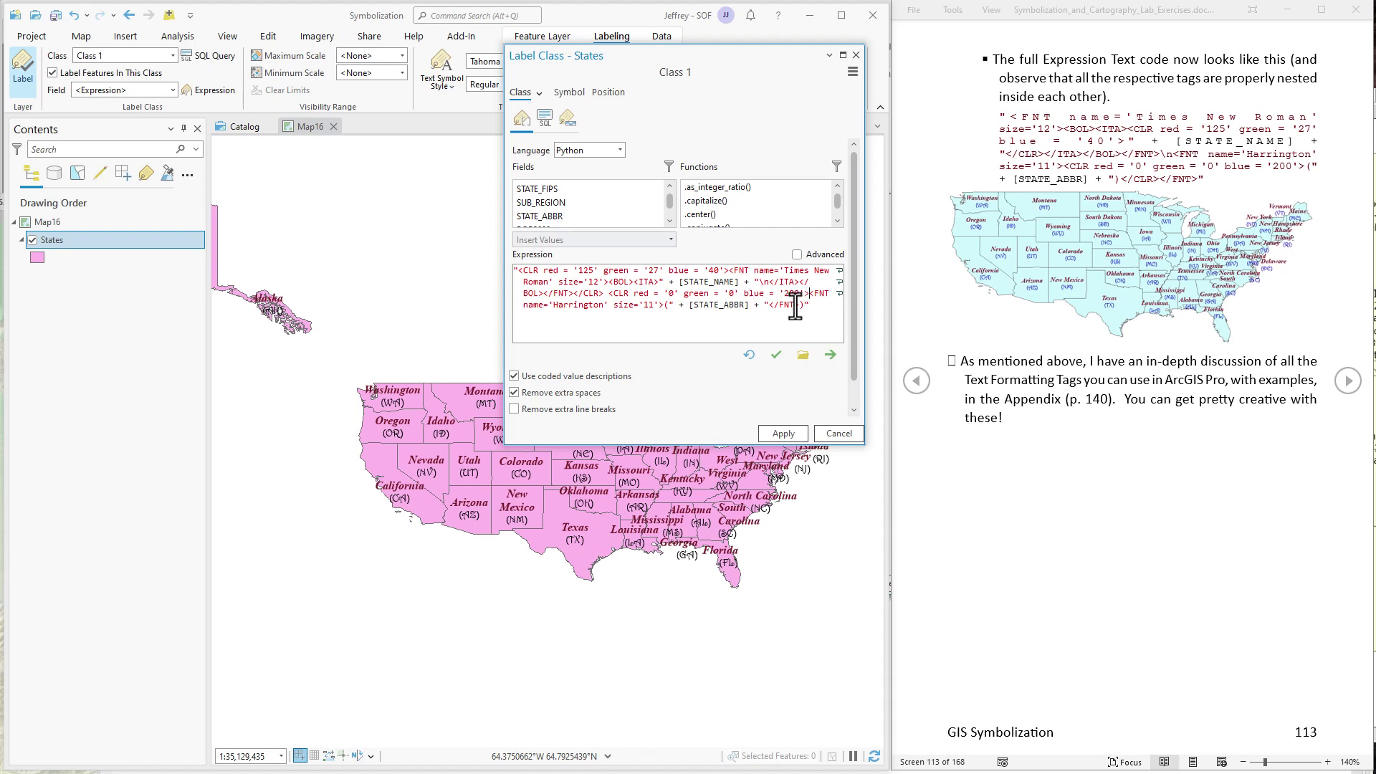
pyautogui.write('</C')
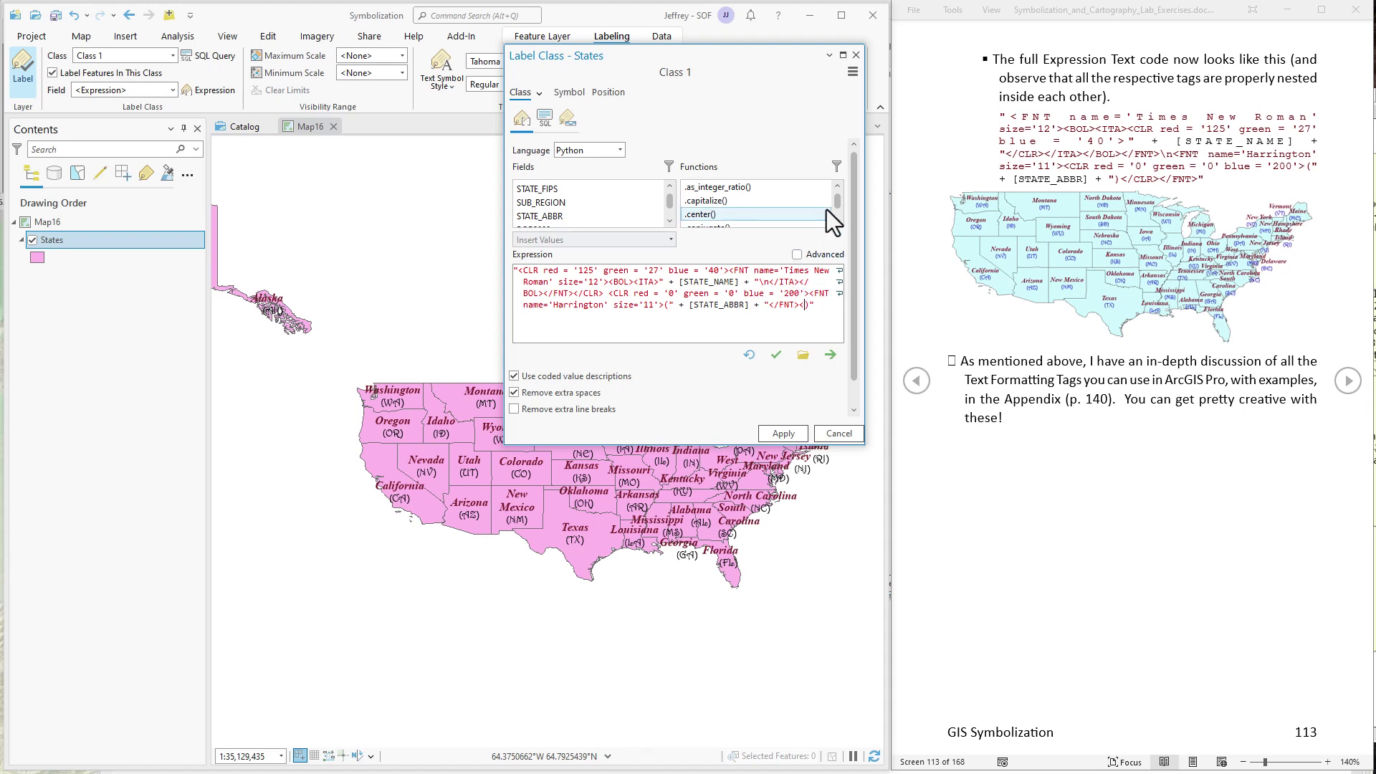
pyautogui.write('LR>')
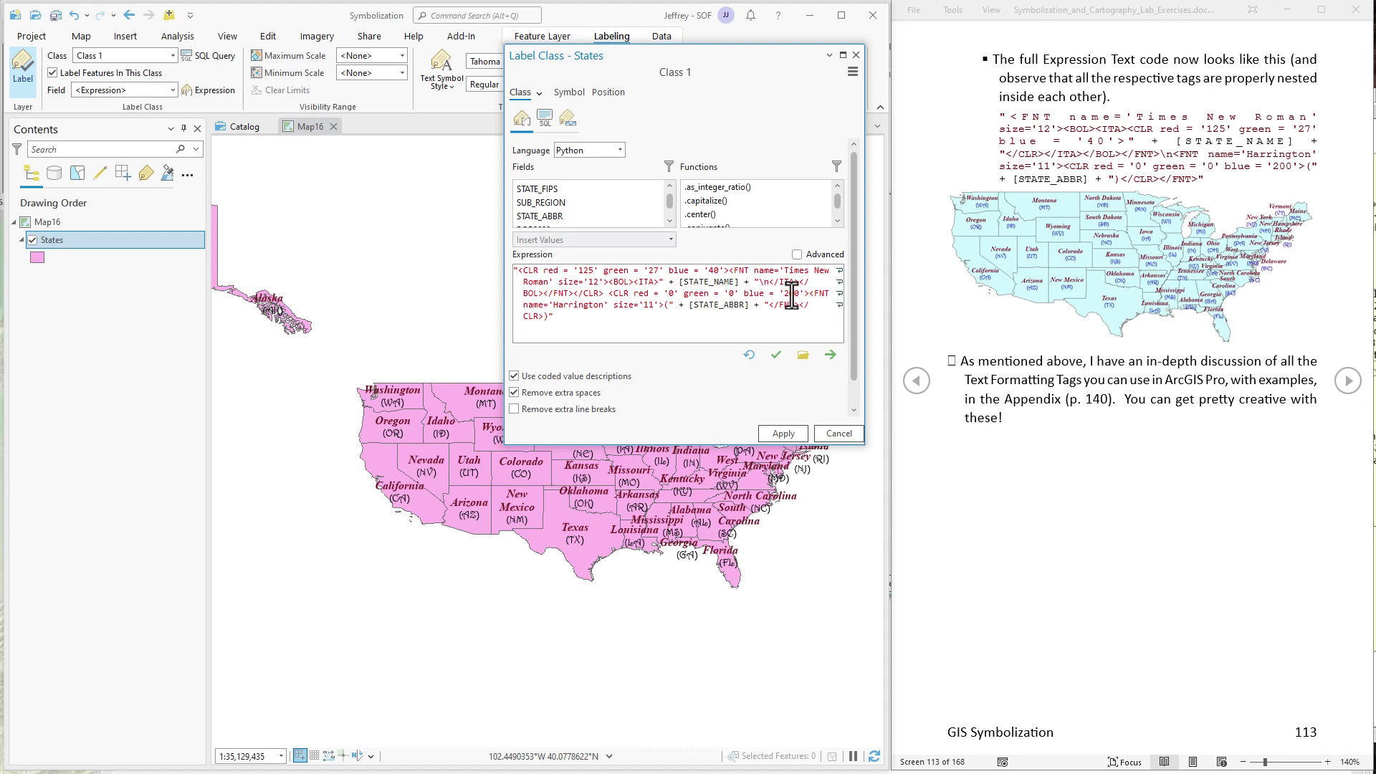
pyautogui.click(781, 439)
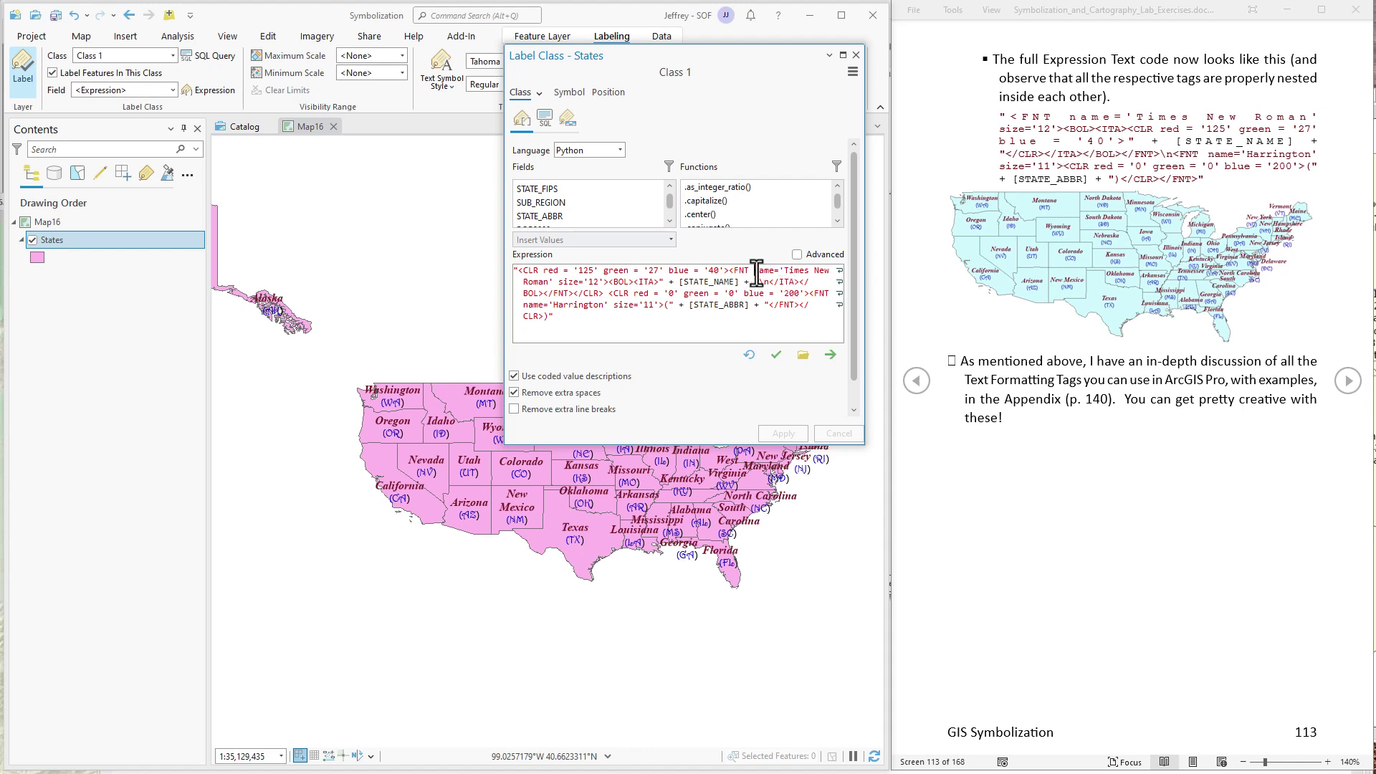
pyautogui.moveTo(756, 272); pyautogui.dragTo(602, 278)
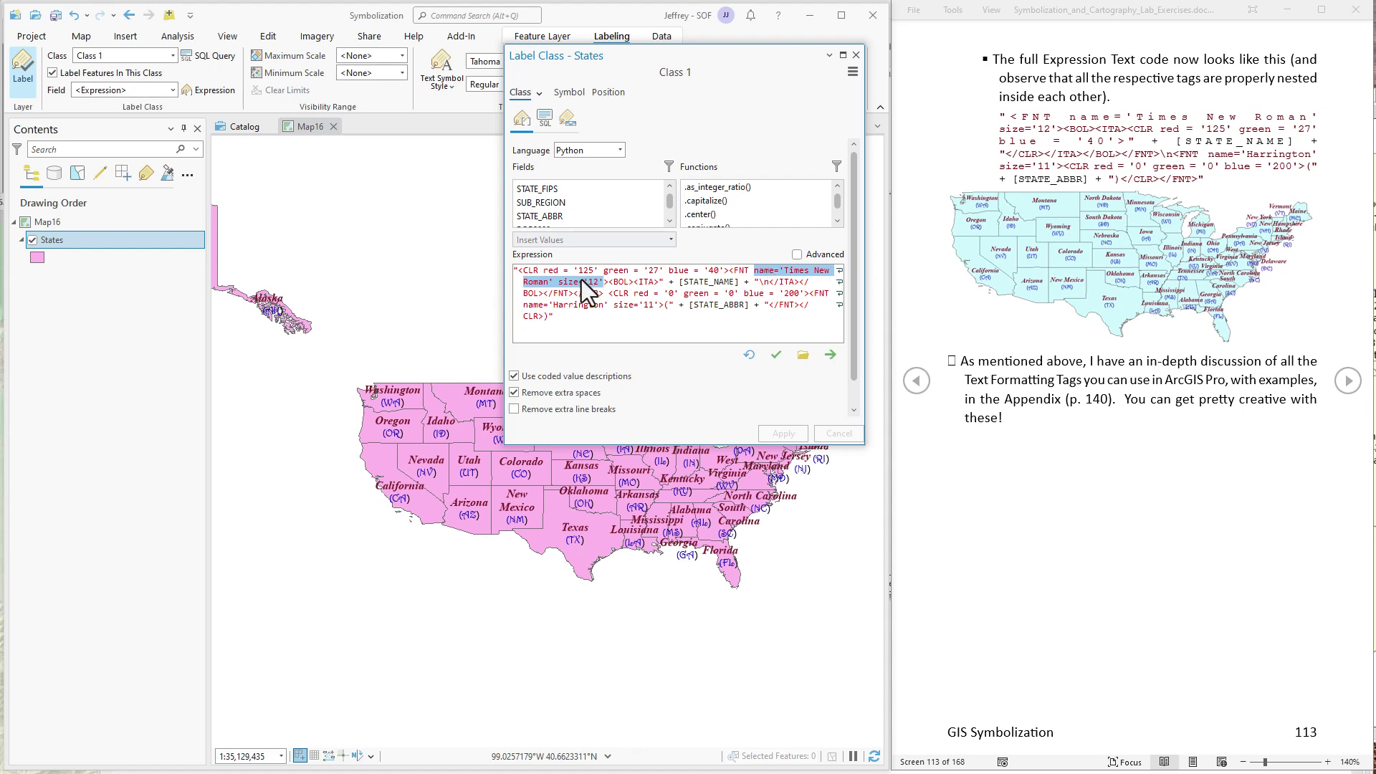
pyautogui.click(555, 282)
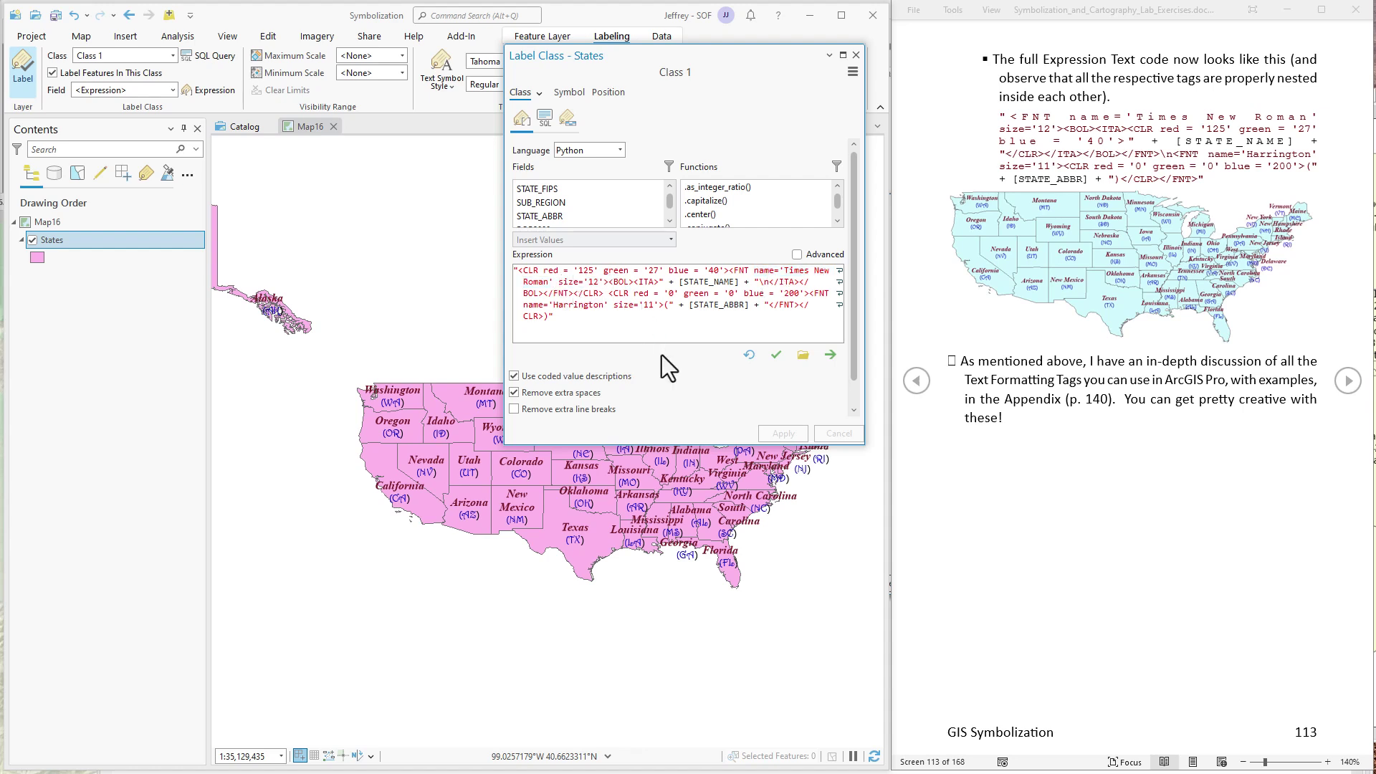